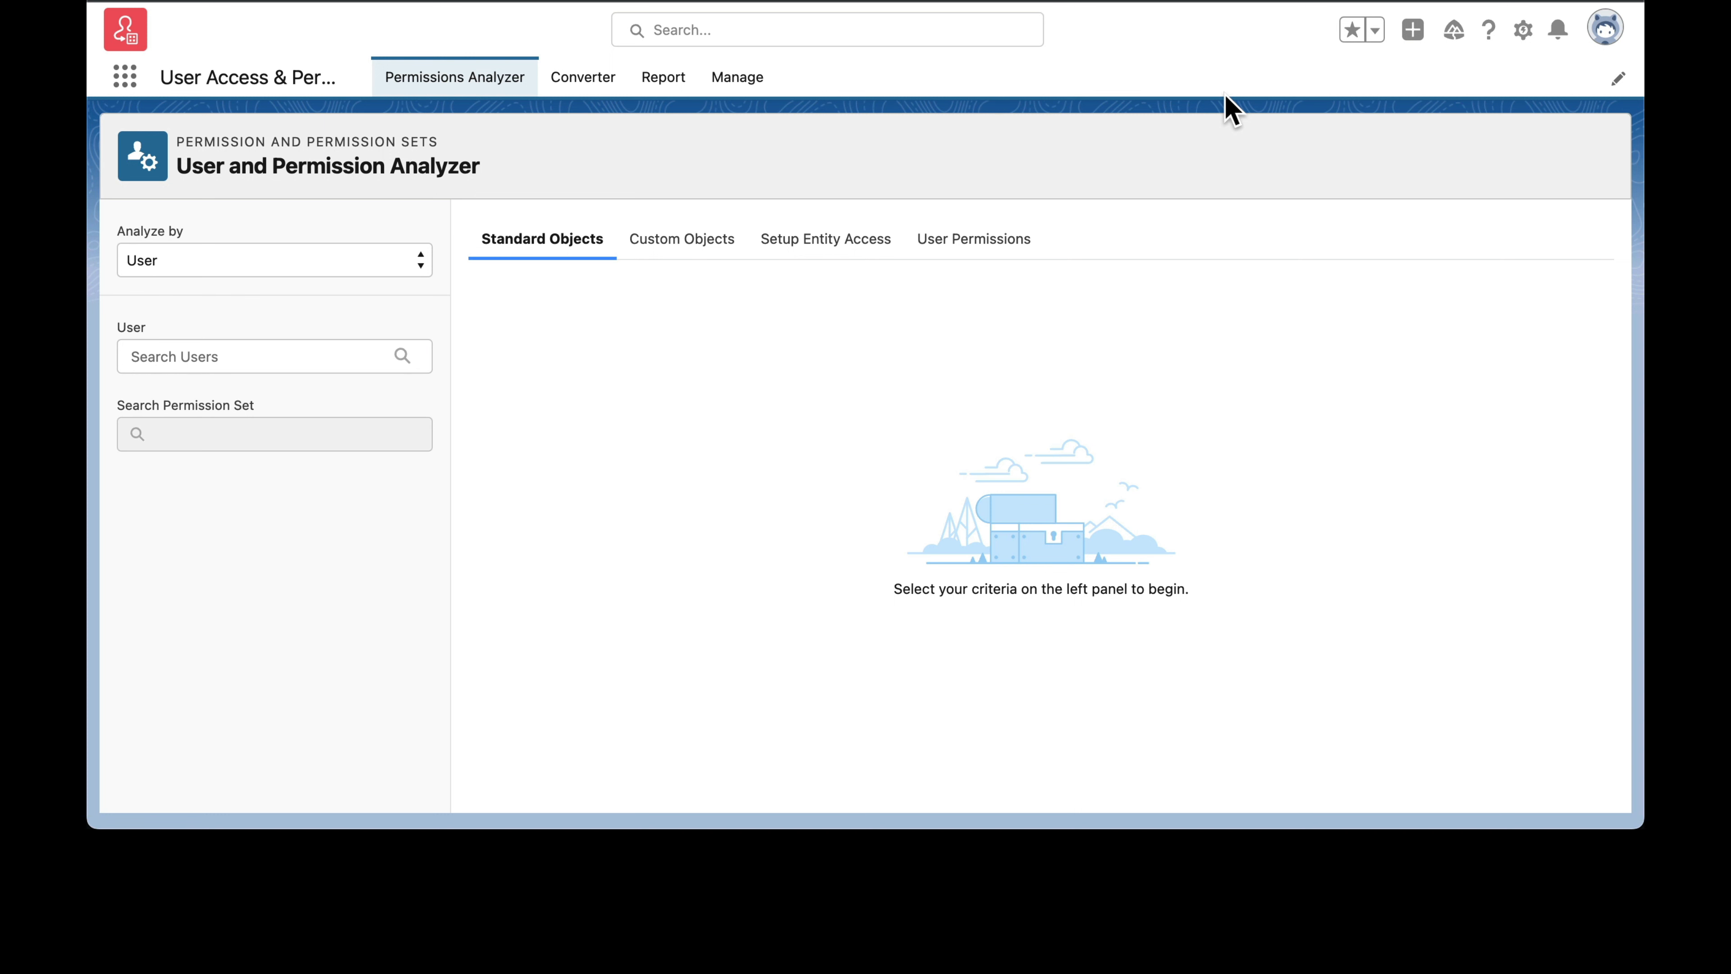
# Step: Open the User Access & Permissions Assistant app from the full list of available apps
pyautogui.click(124, 82)
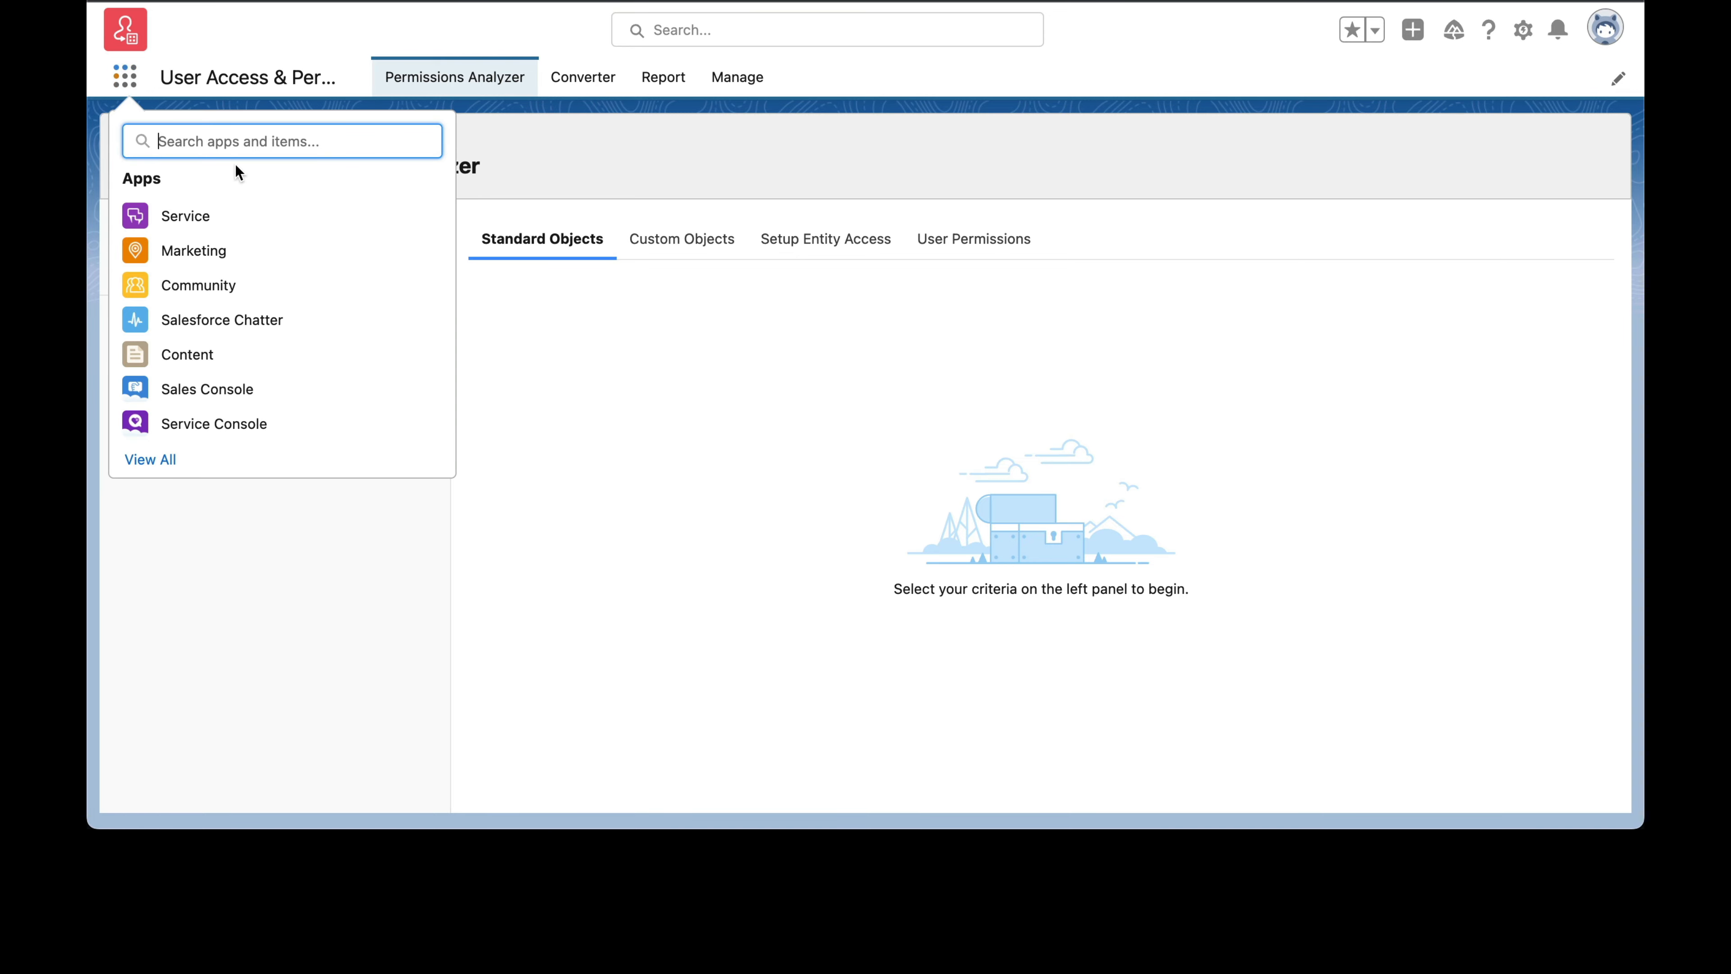
pyautogui.click(153, 459)
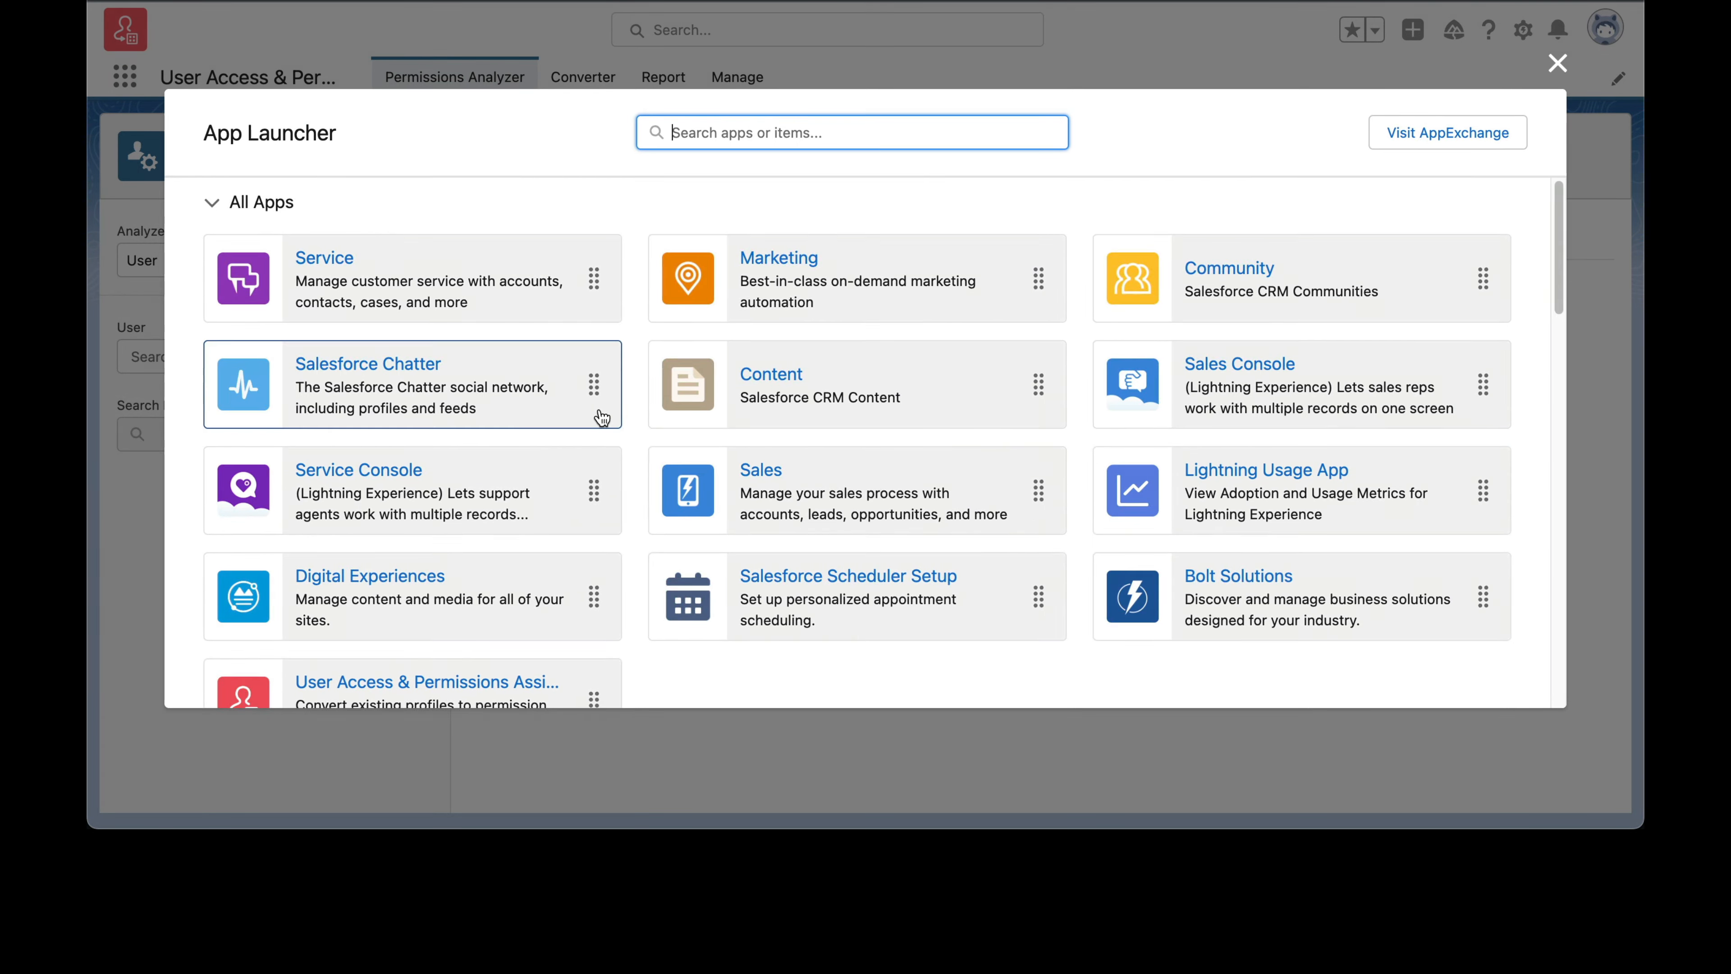
pyautogui.scroll(-4, 599, 419)
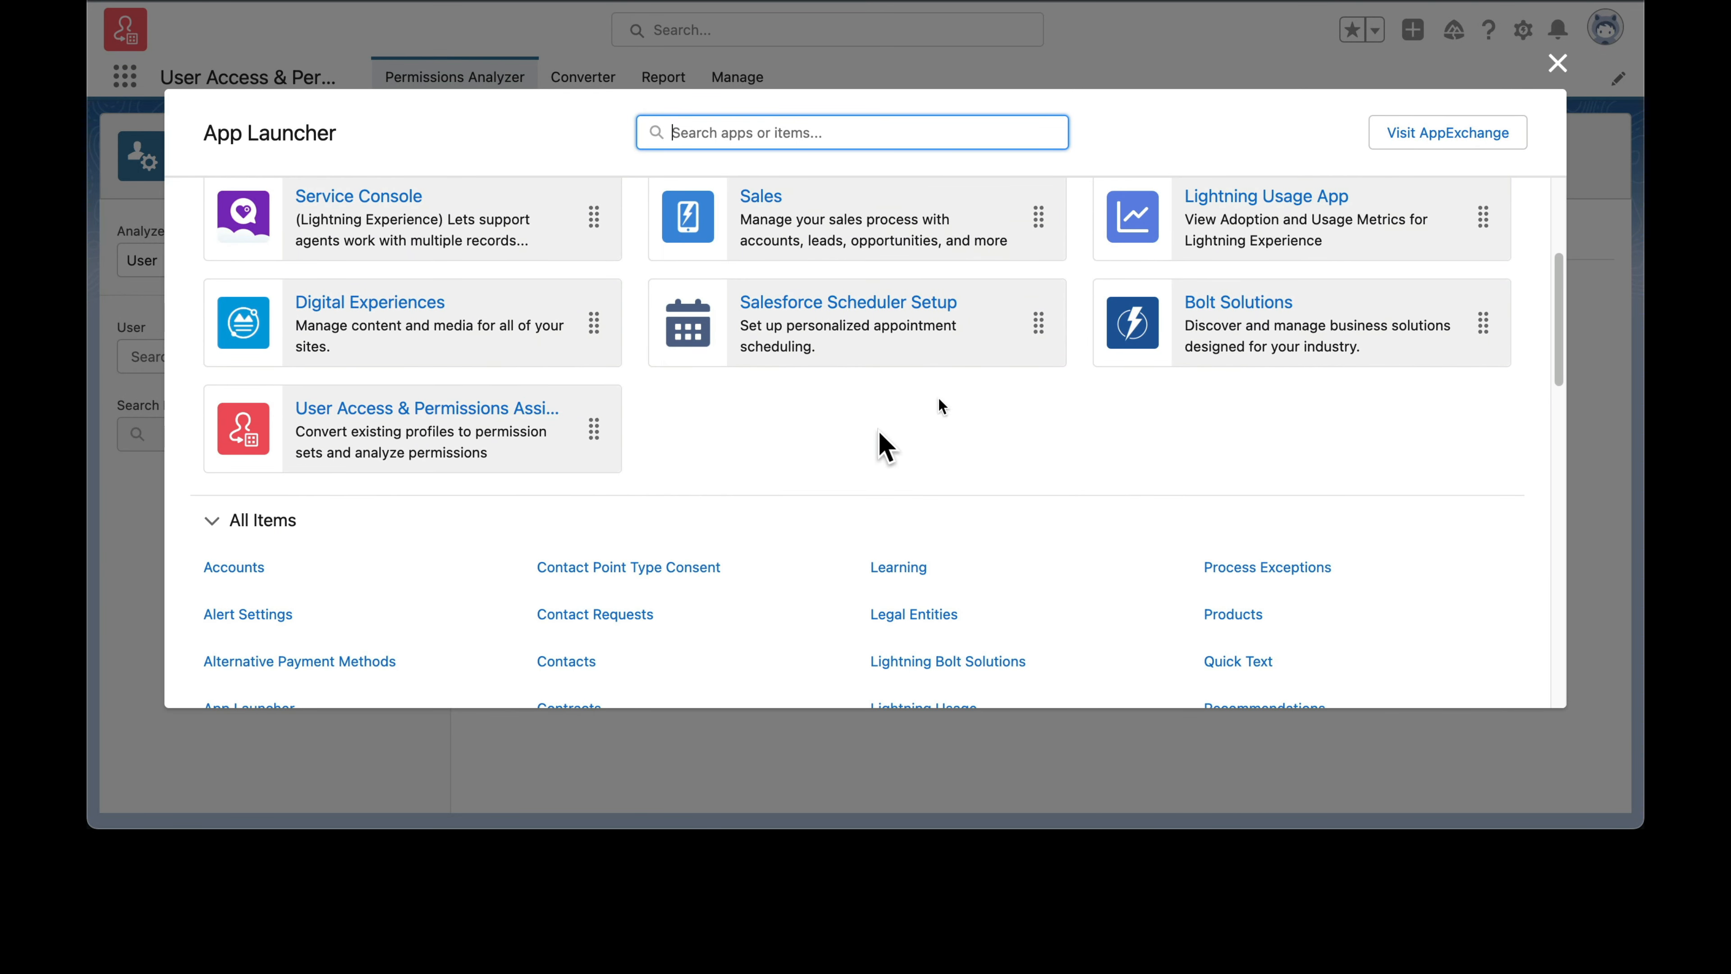
pyautogui.click(496, 408)
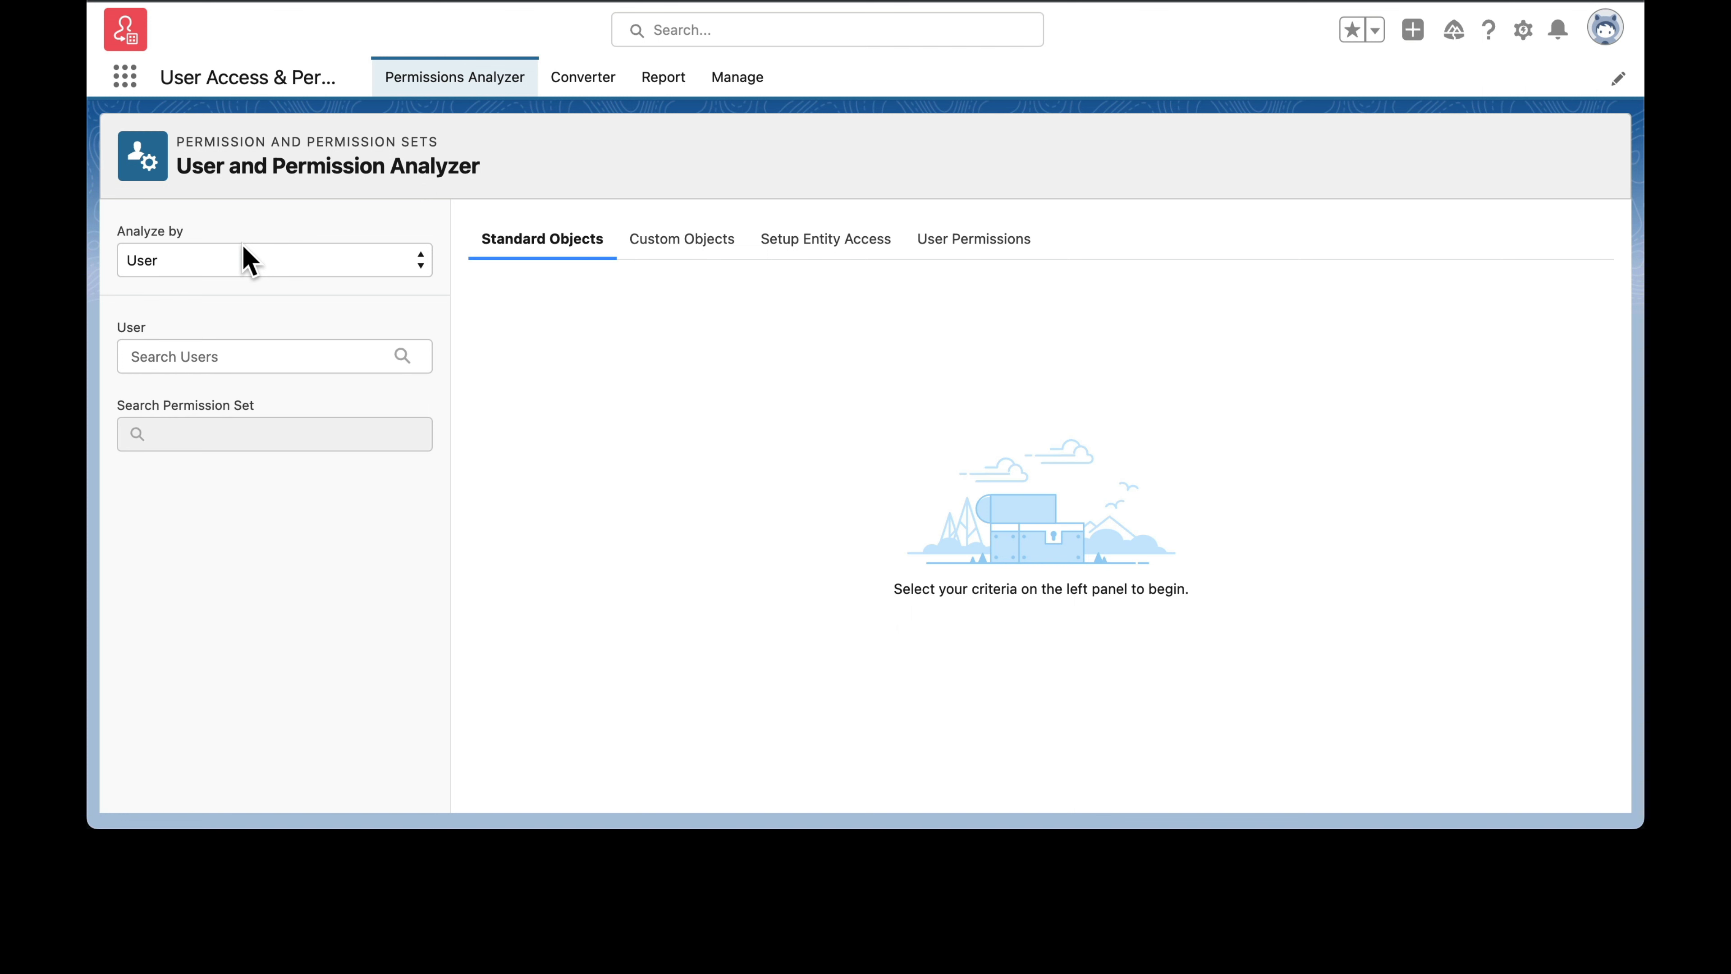
# Step: Analyze permissions by User and select the user whose name starts with "m"
pyautogui.click(247, 260)
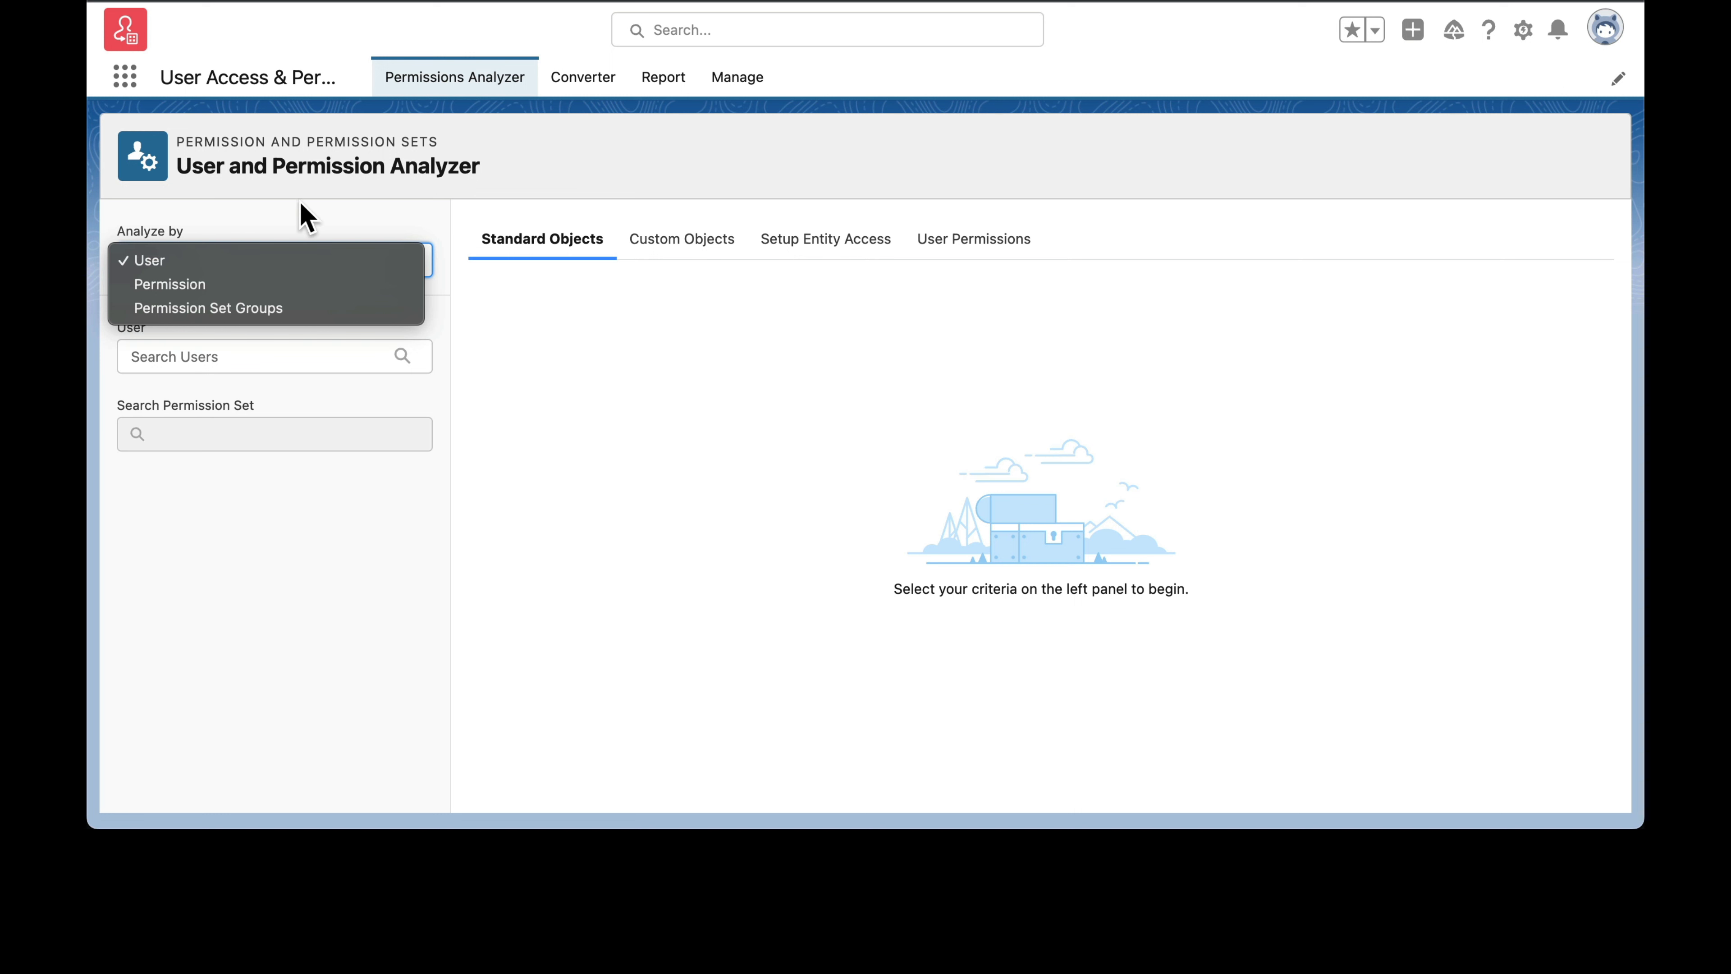
pyautogui.click(301, 217)
pyautogui.click(258, 361)
pyautogui.write('m')
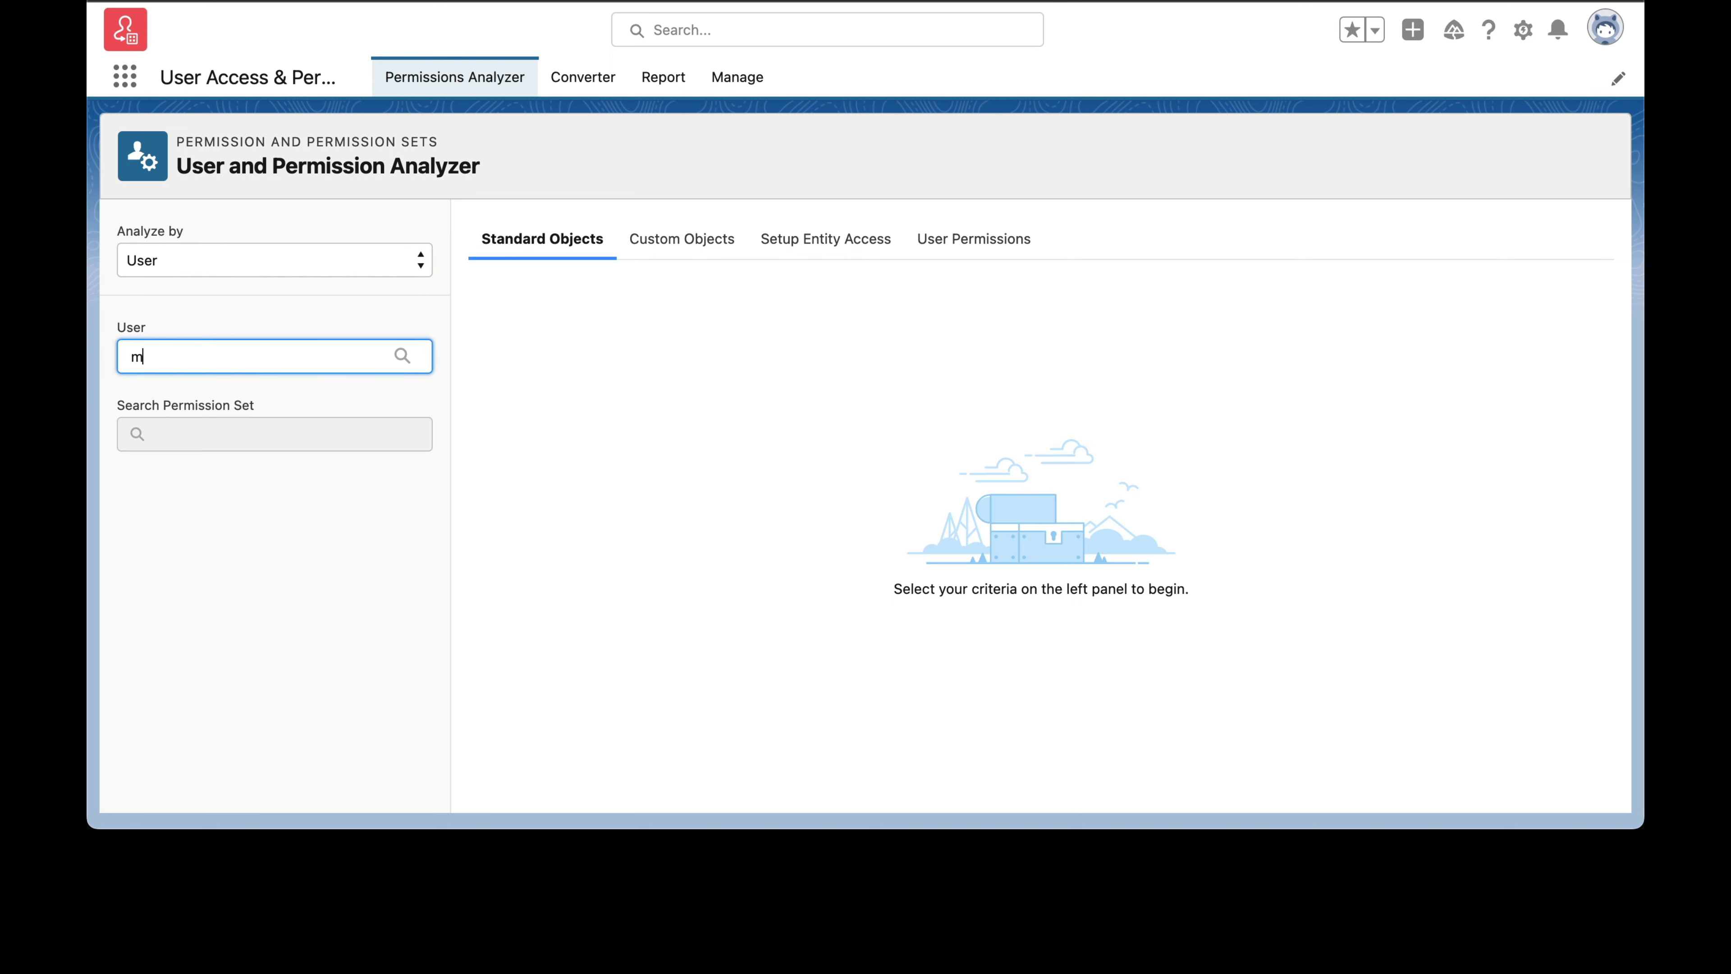
pyautogui.click(255, 467)
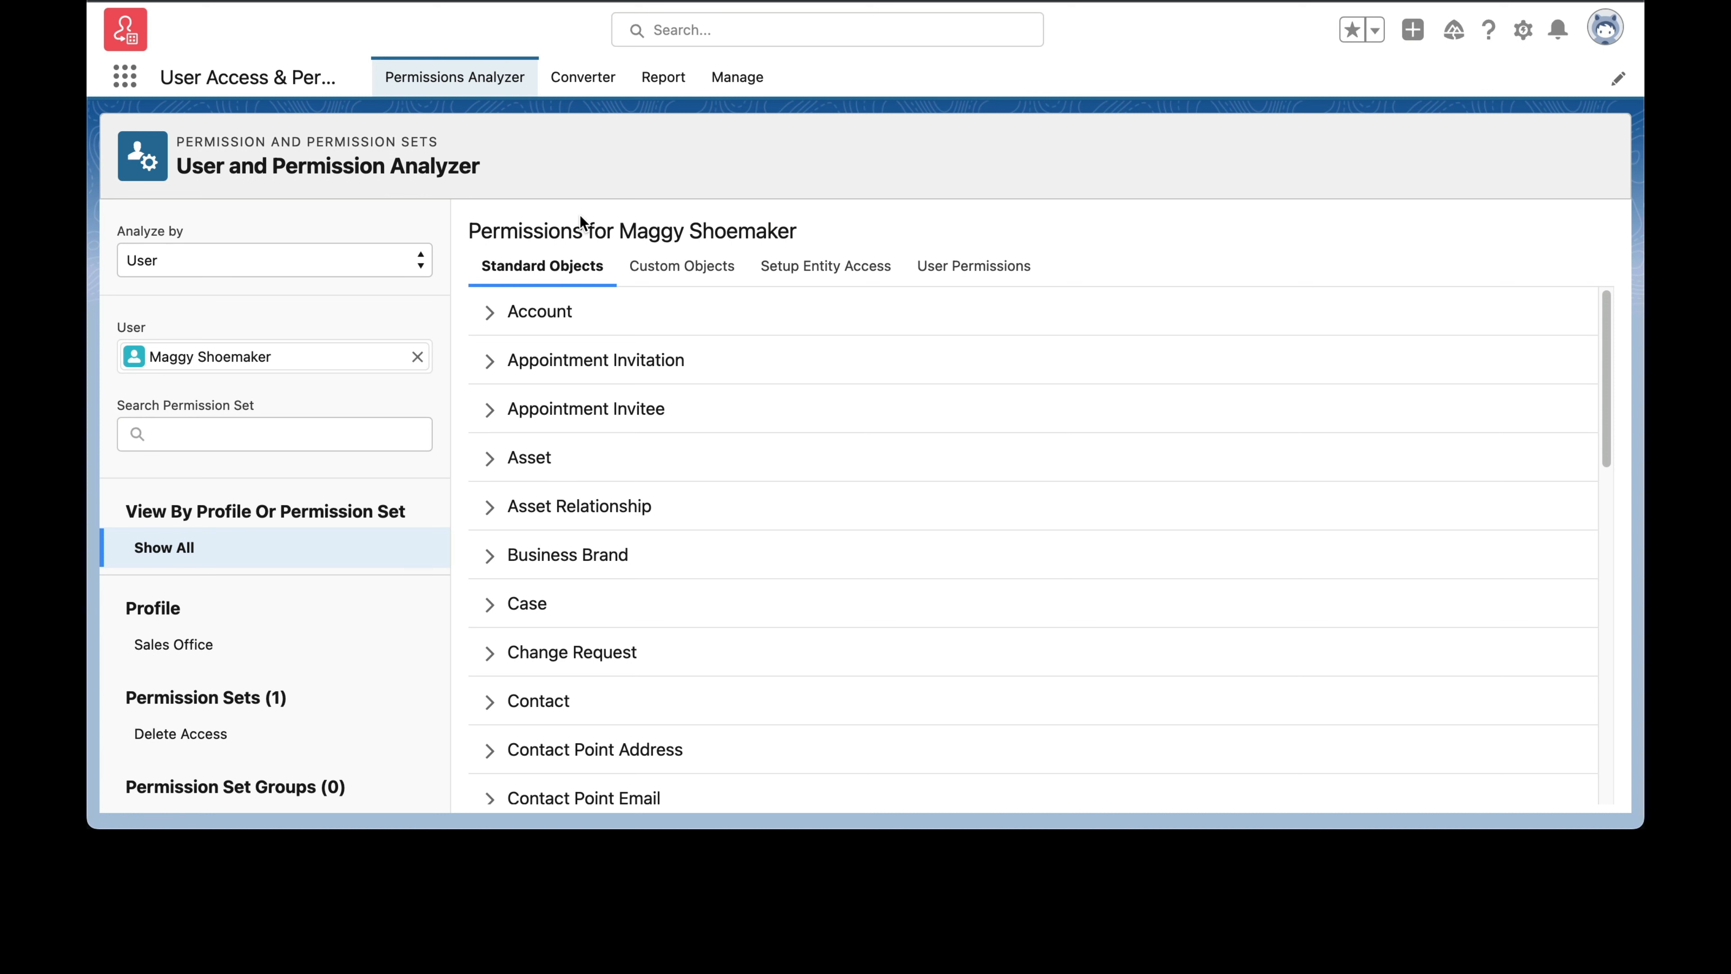
# Step: Expand the user's Account object permissions and check the origins of the Create and Delete permissions
pyautogui.click(489, 315)
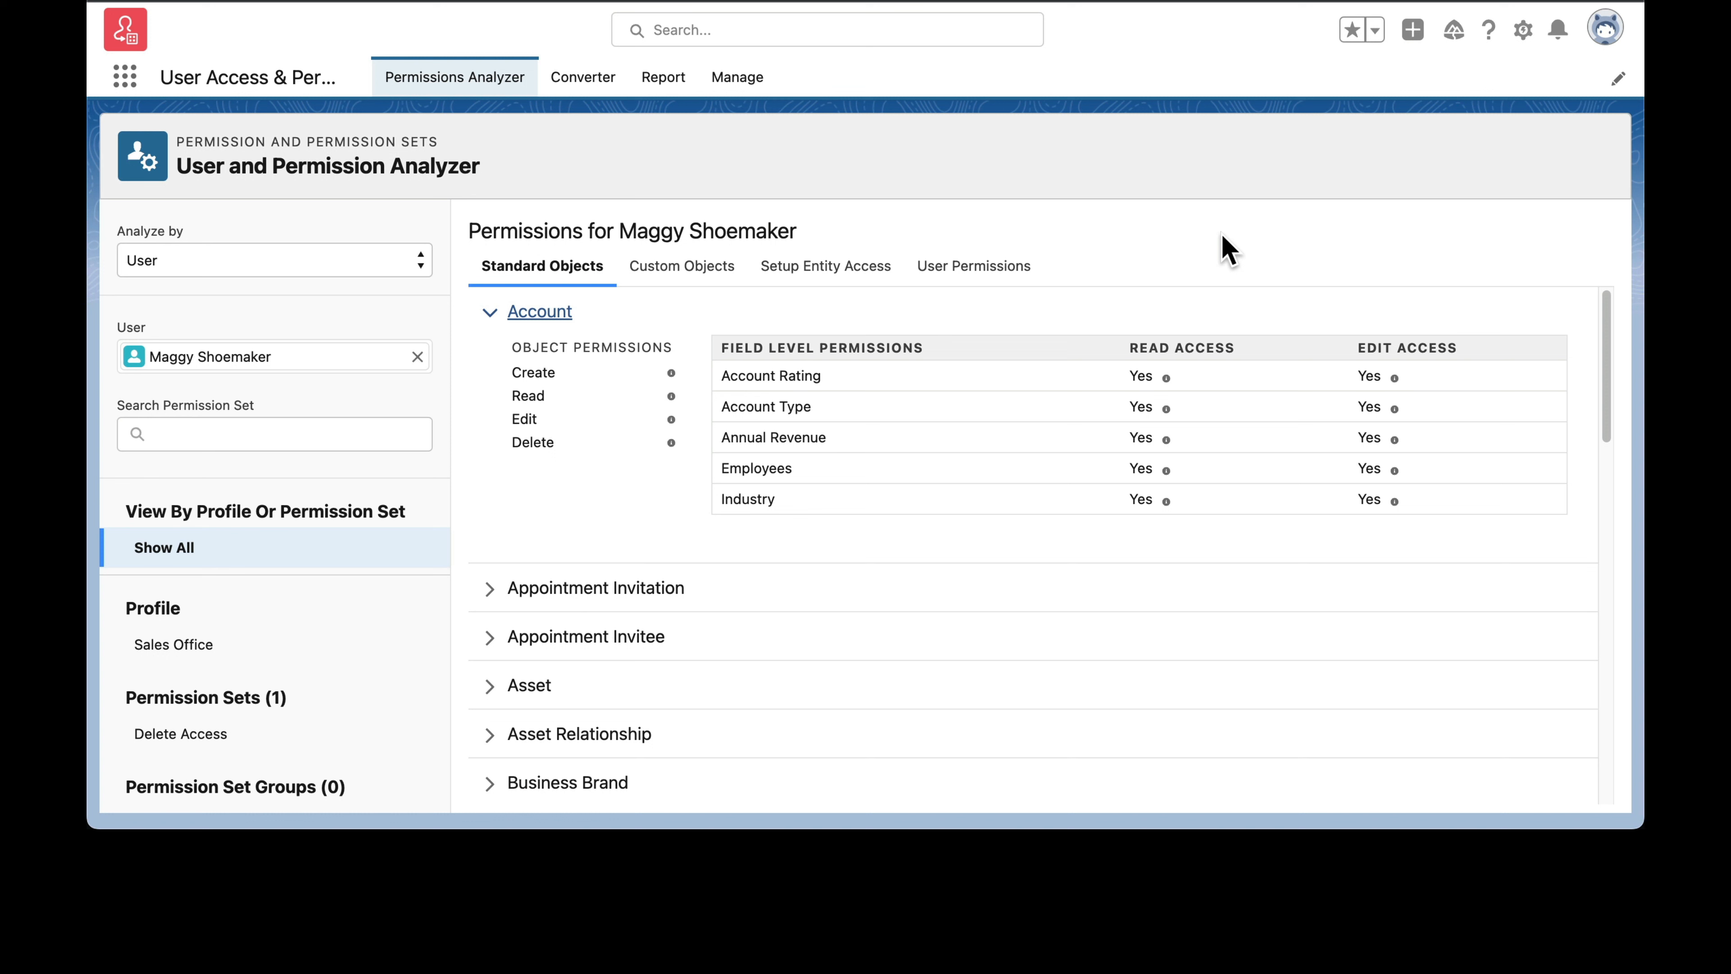
pyautogui.click(672, 375)
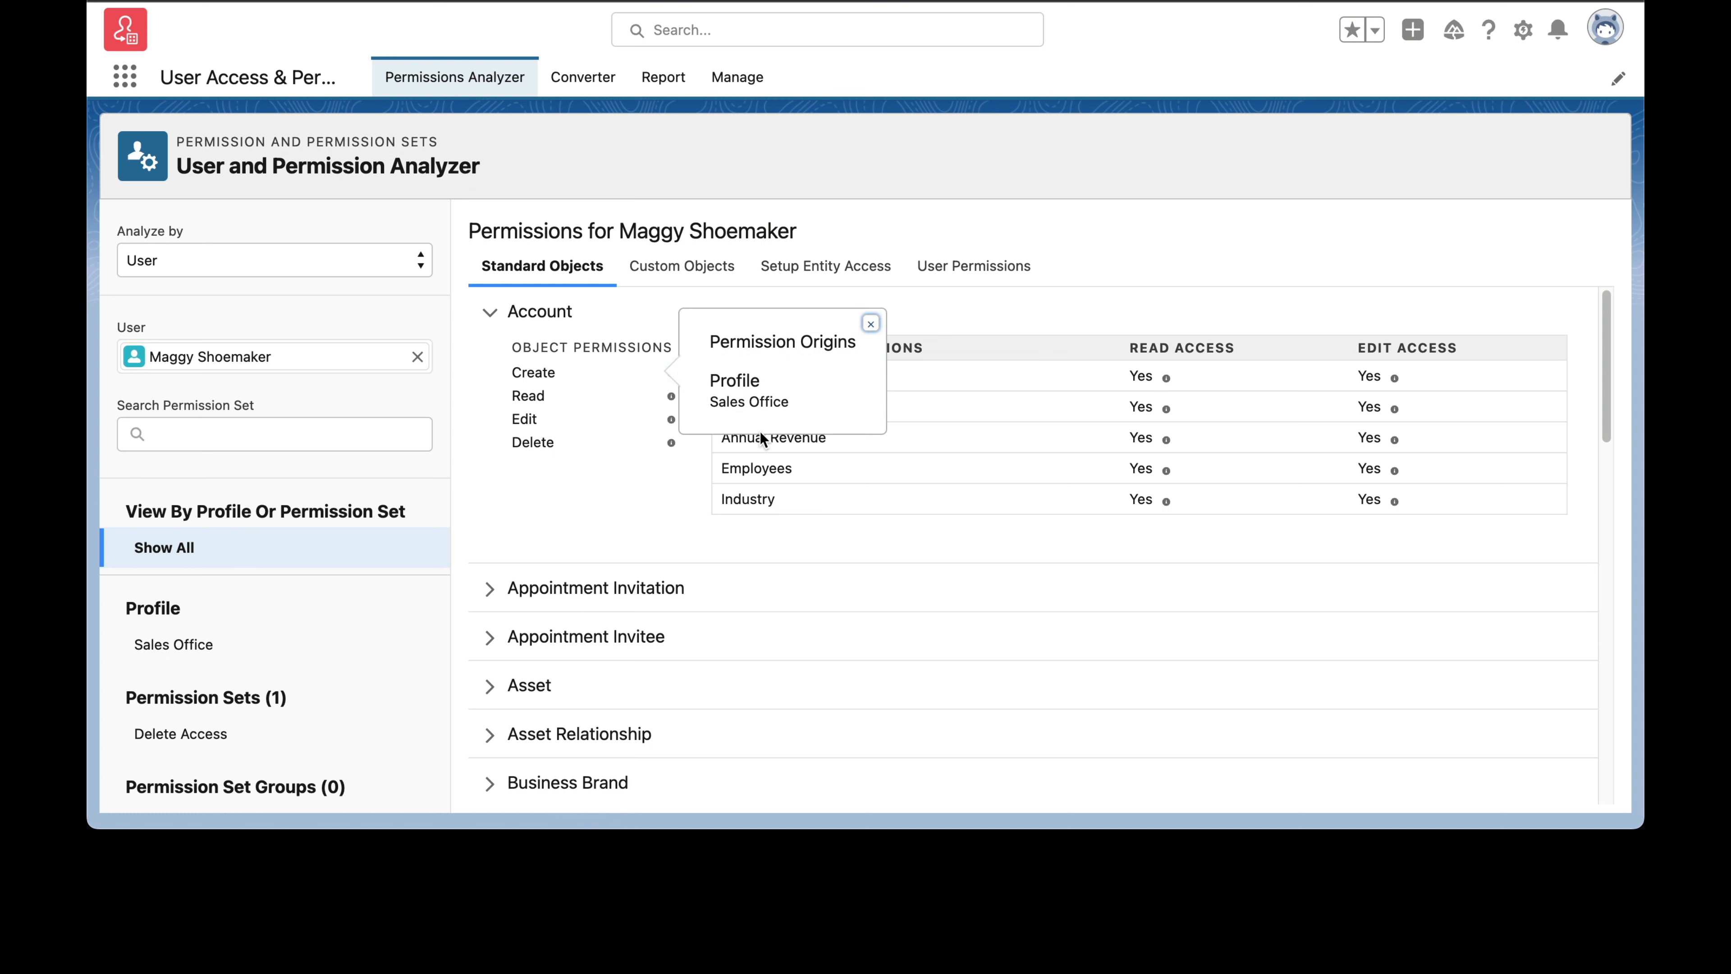
pyautogui.click(871, 323)
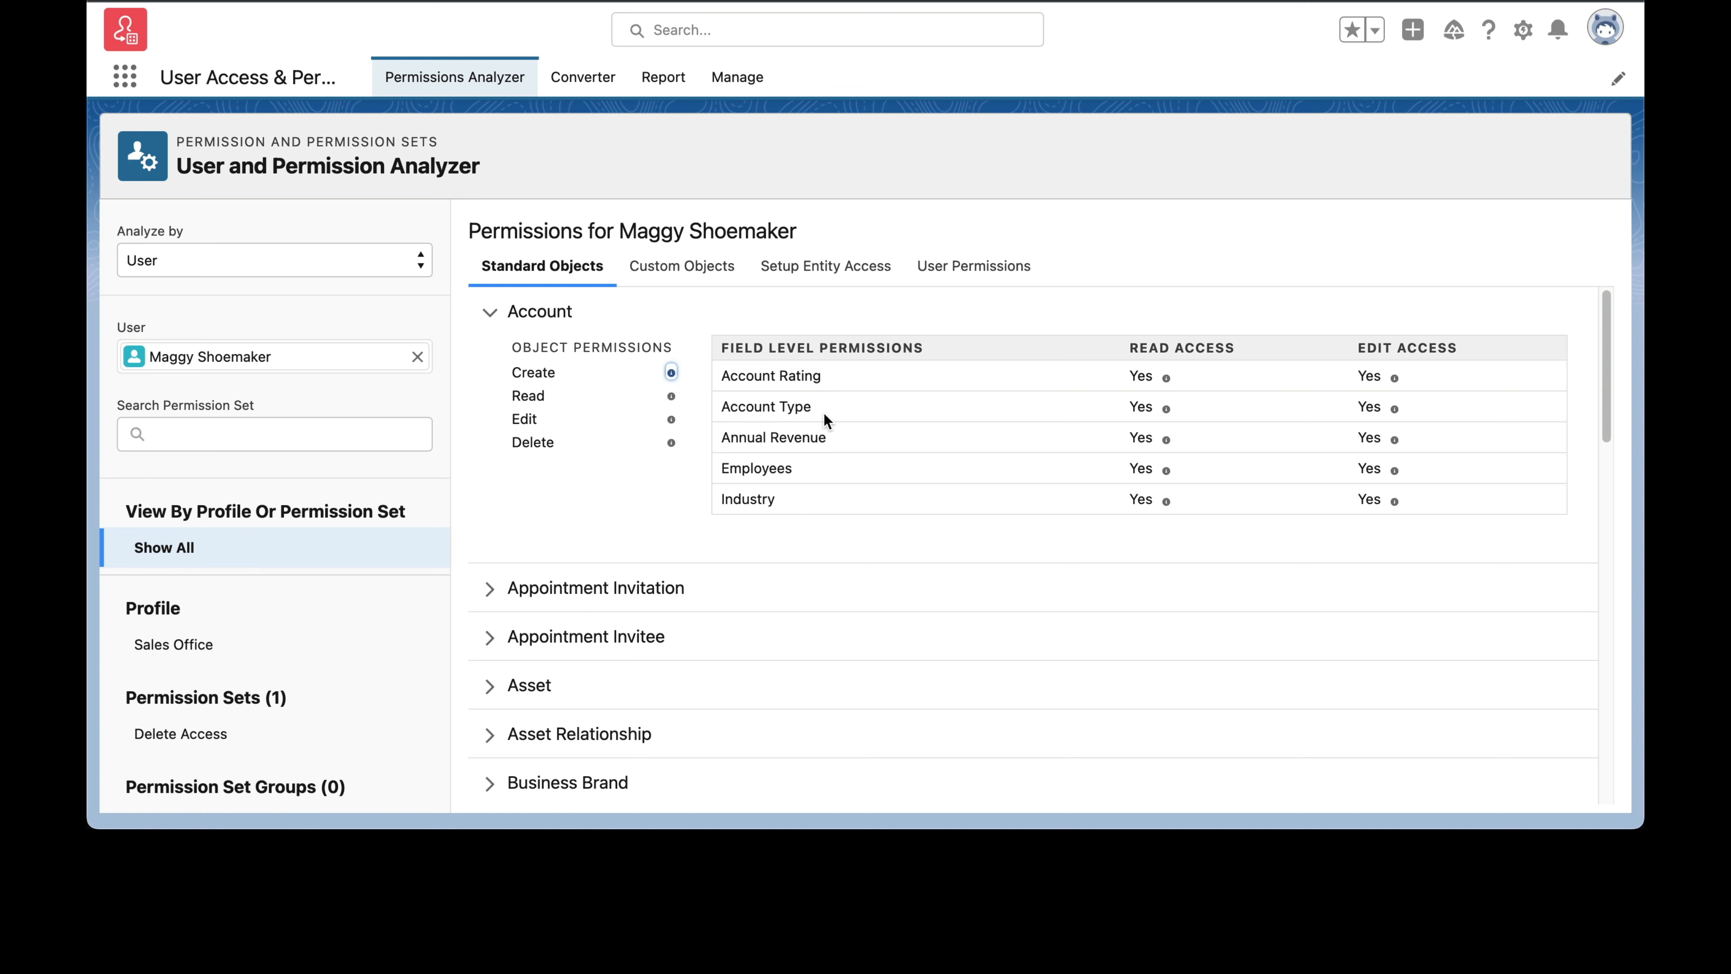
pyautogui.click(671, 442)
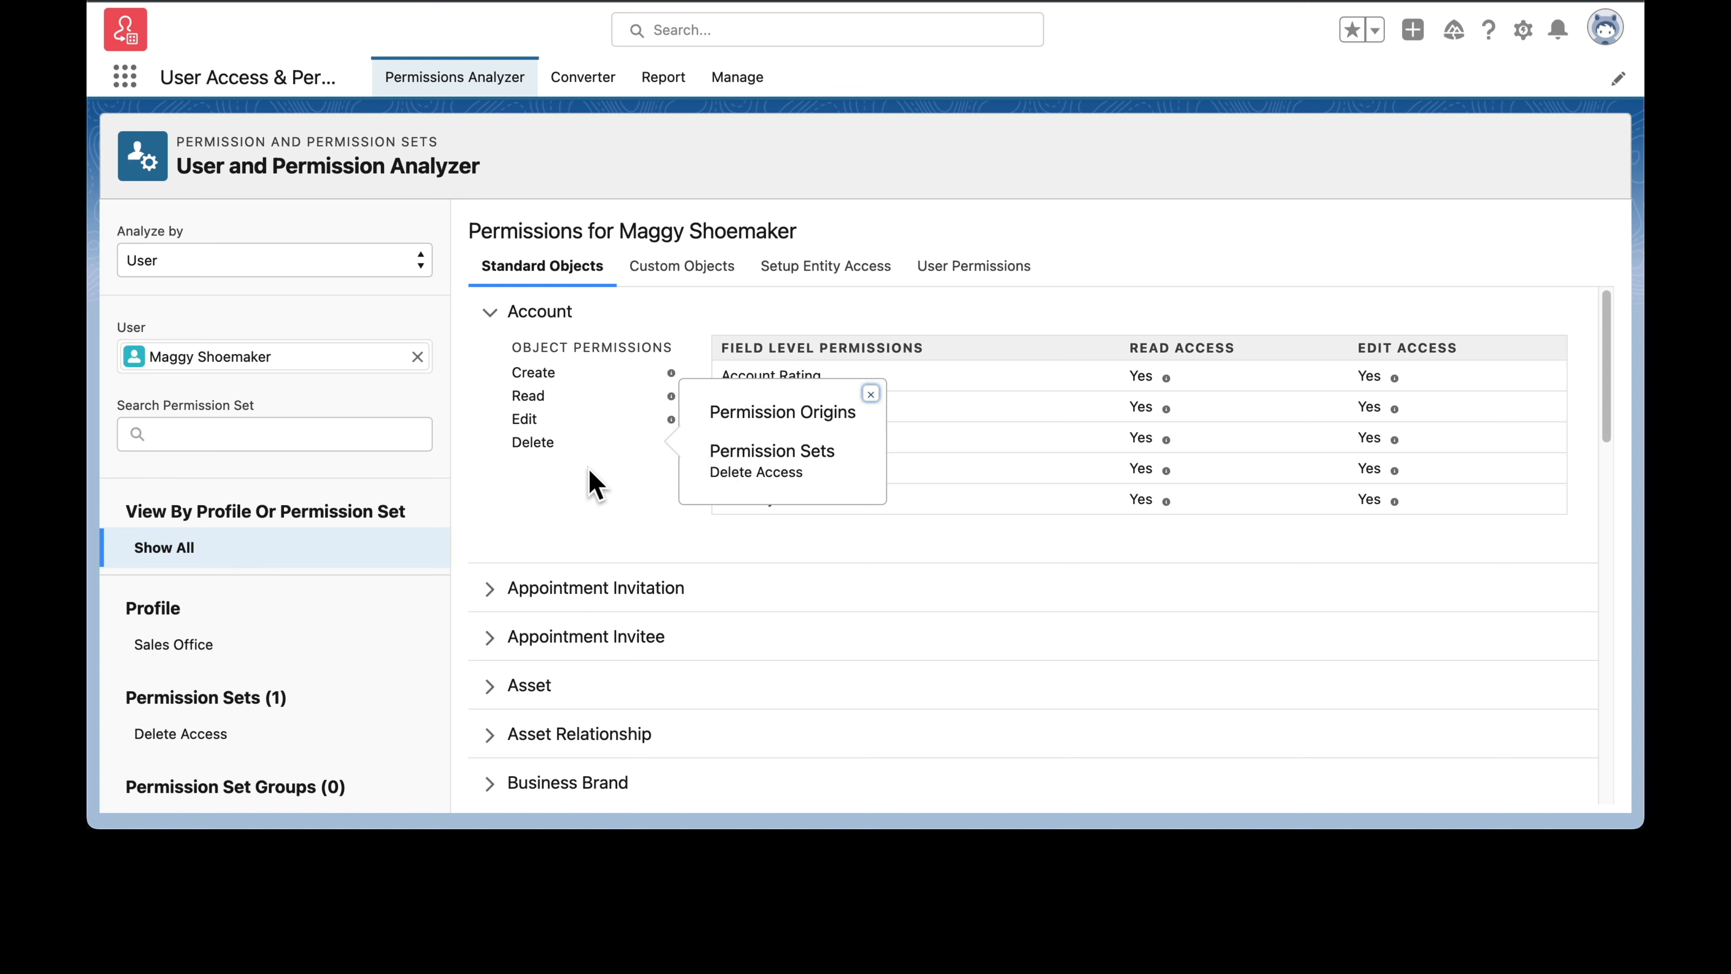
pyautogui.click(870, 394)
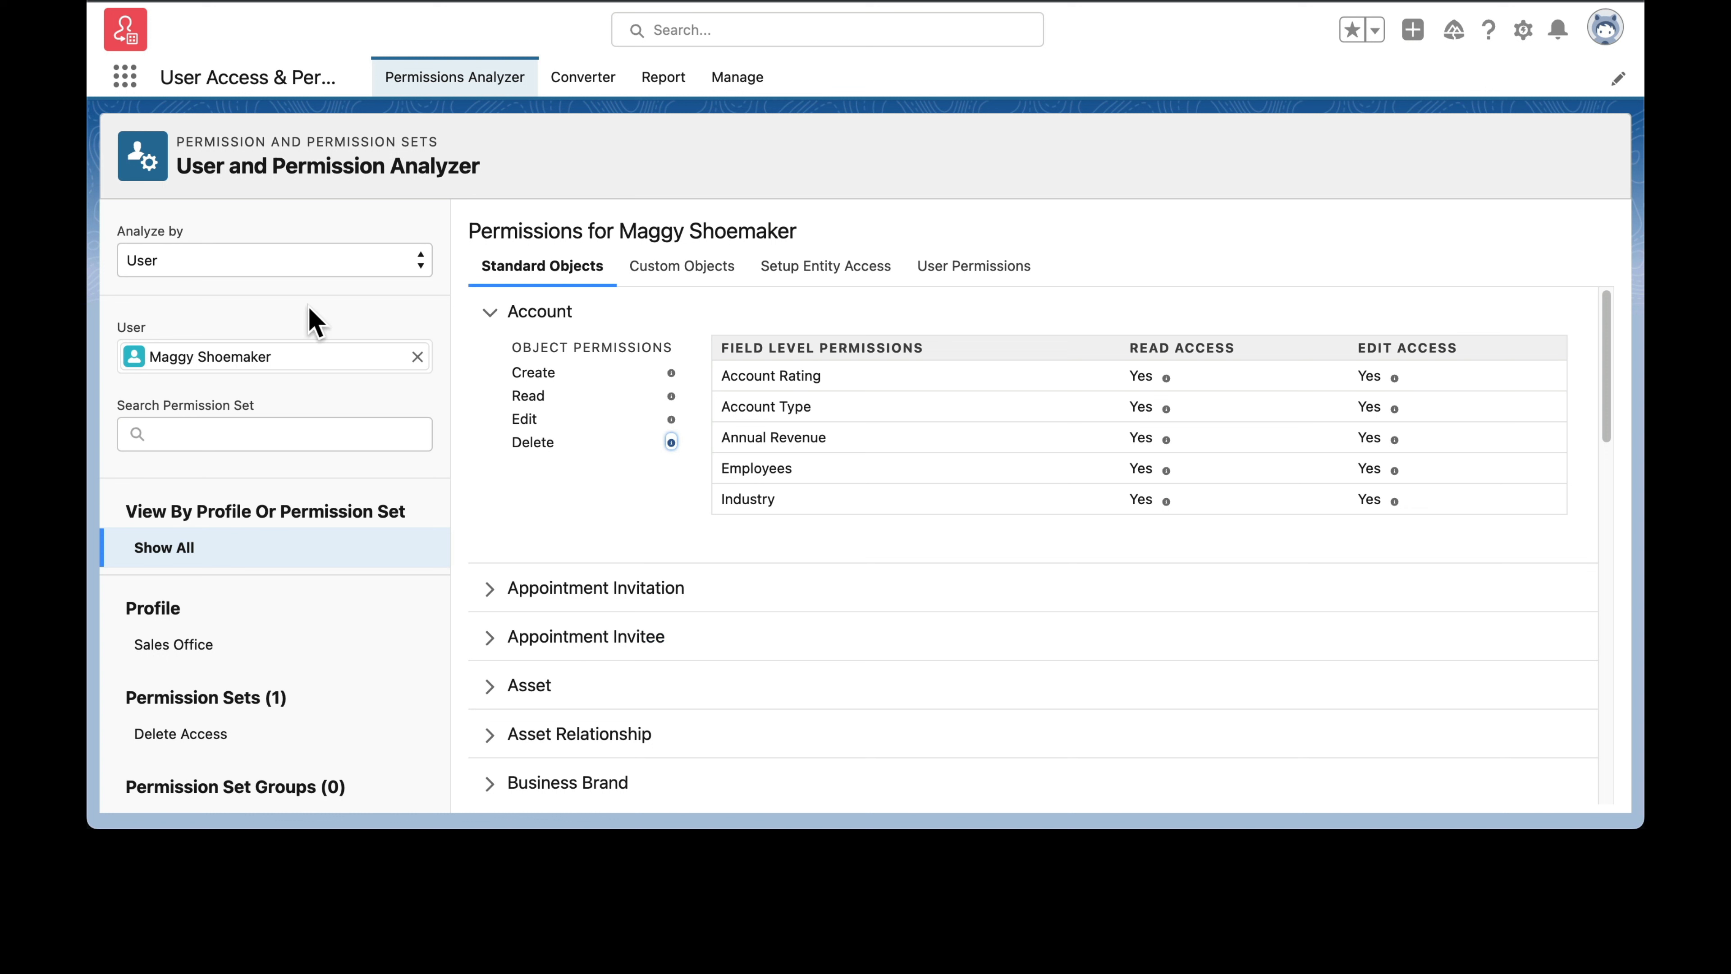
# Step: Clear the selected user and switch the analysis to Permission, keeping User as the permission type
pyautogui.click(418, 359)
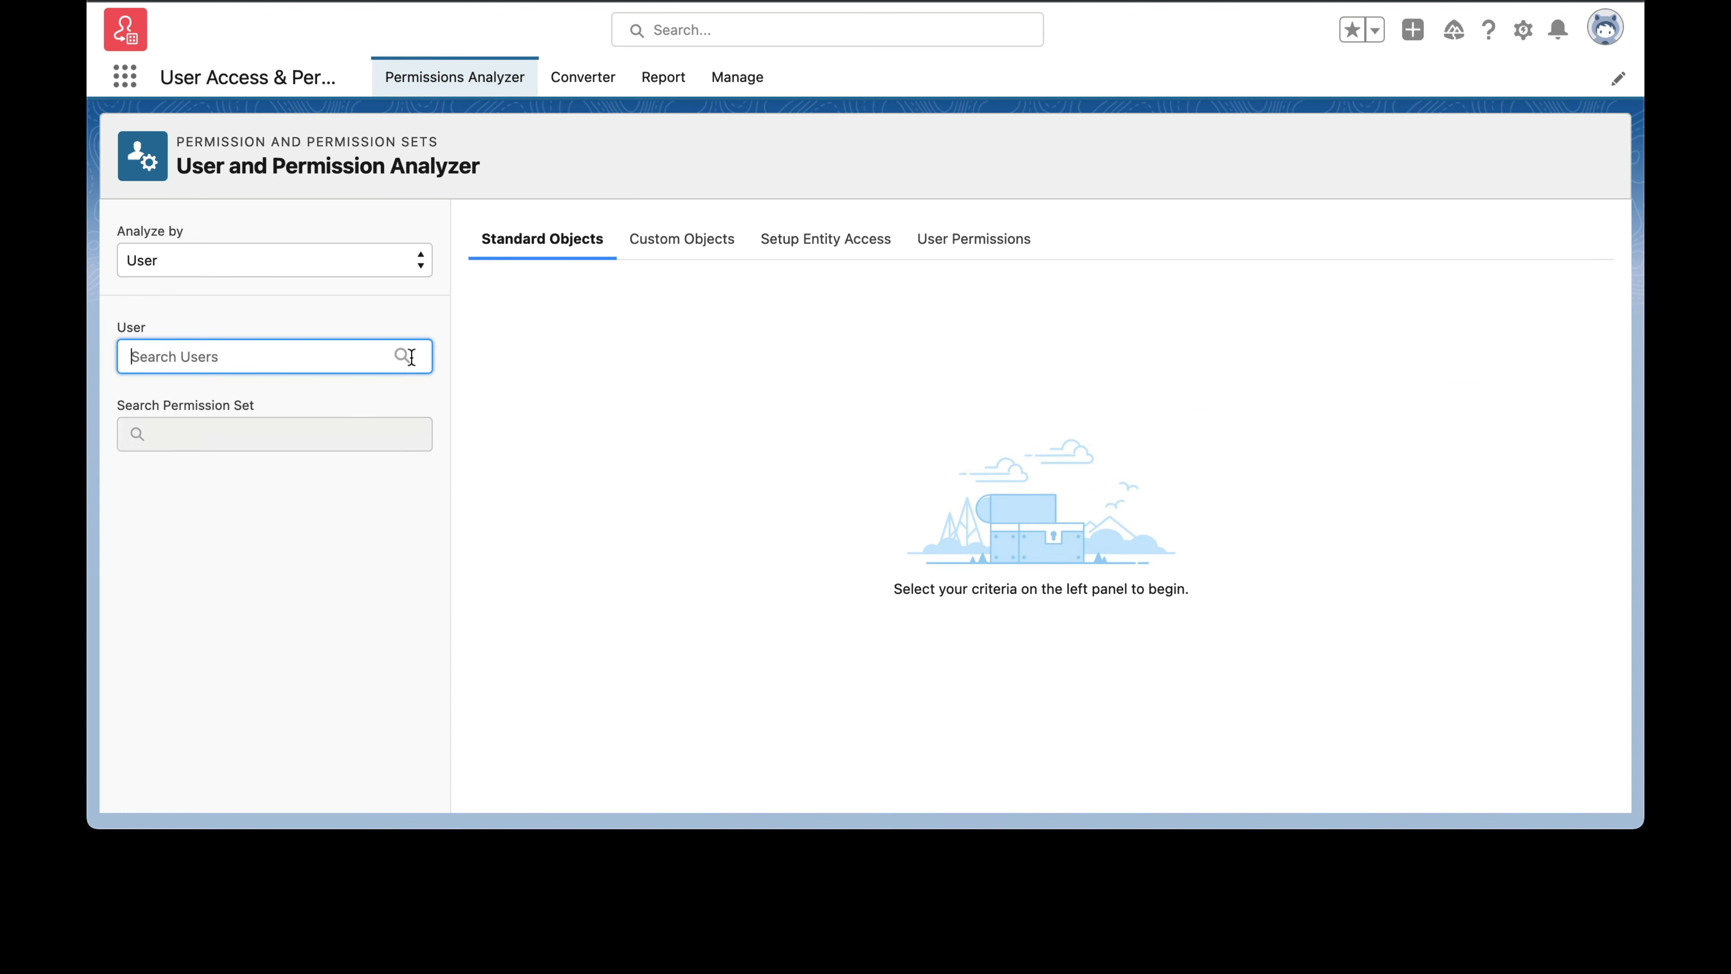
pyautogui.click(278, 268)
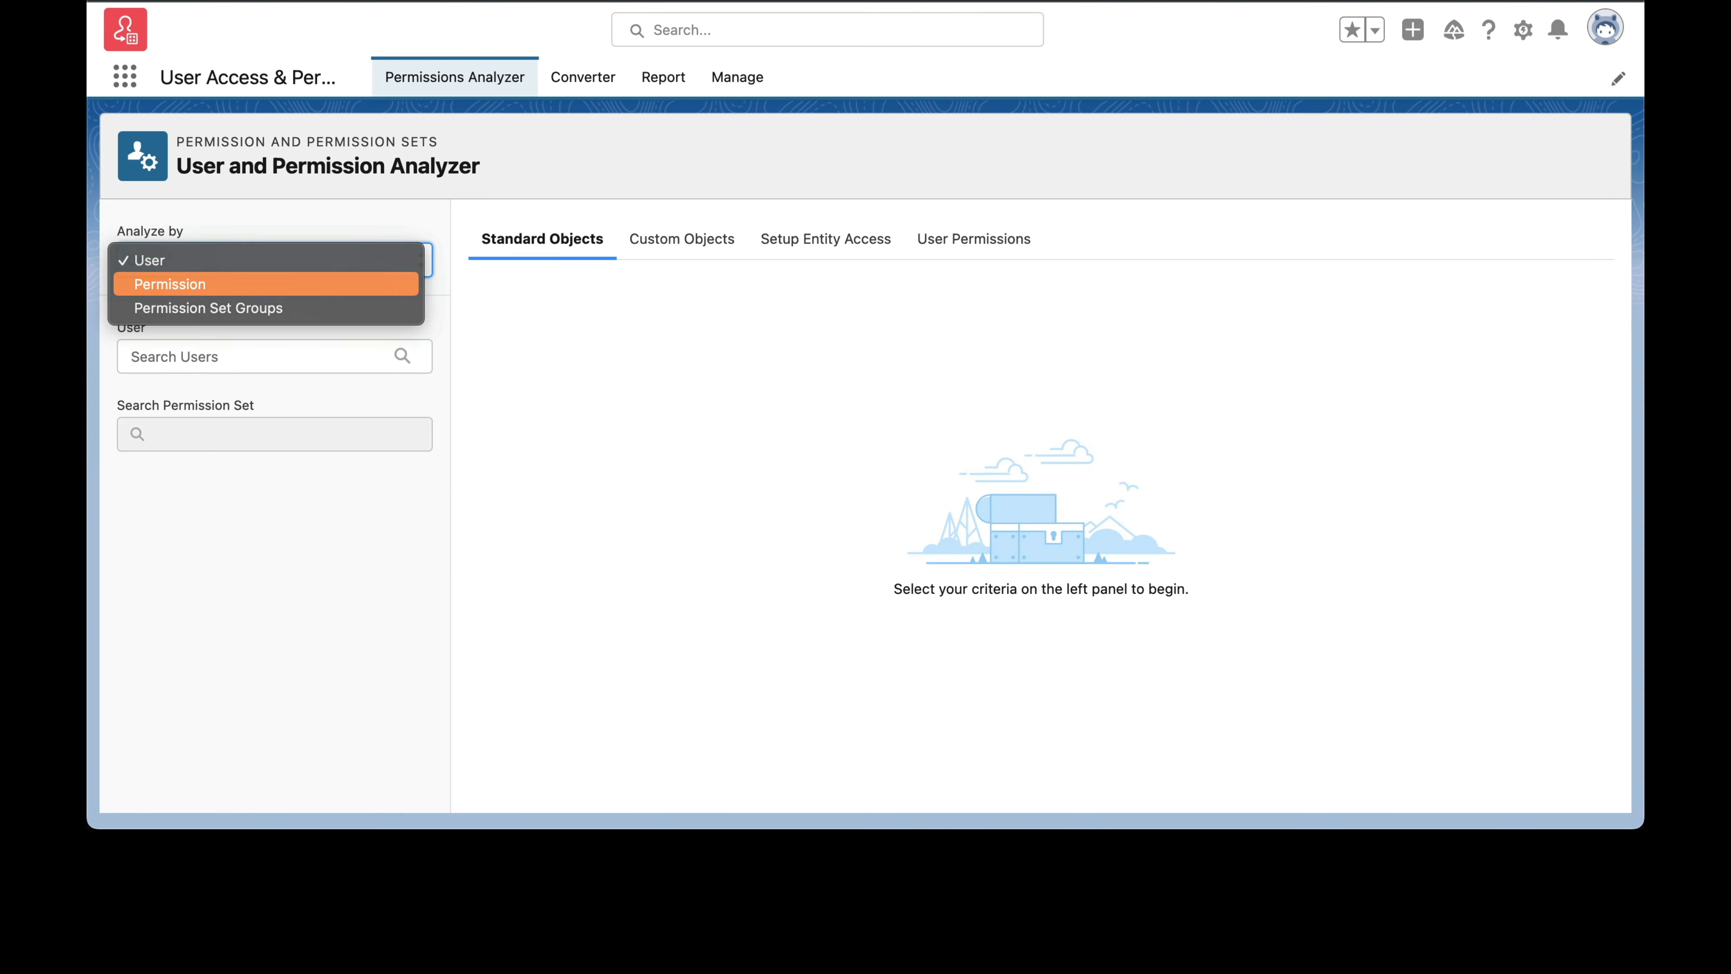
pyautogui.click(259, 284)
pyautogui.click(279, 358)
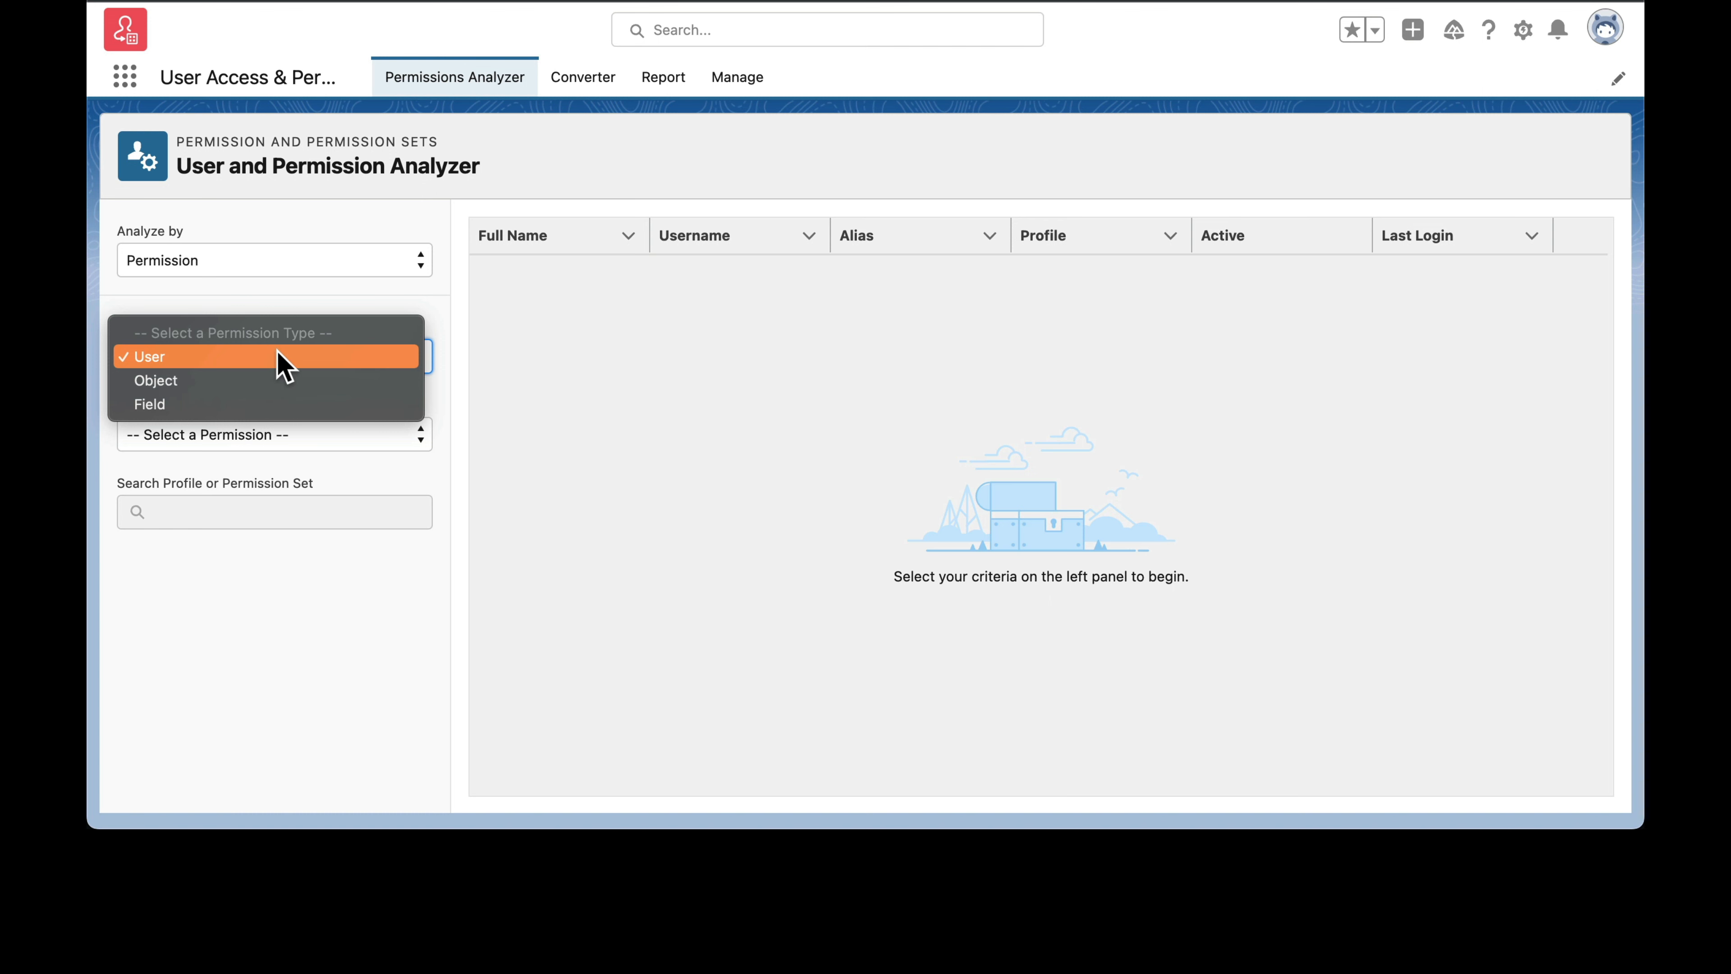
pyautogui.click(341, 581)
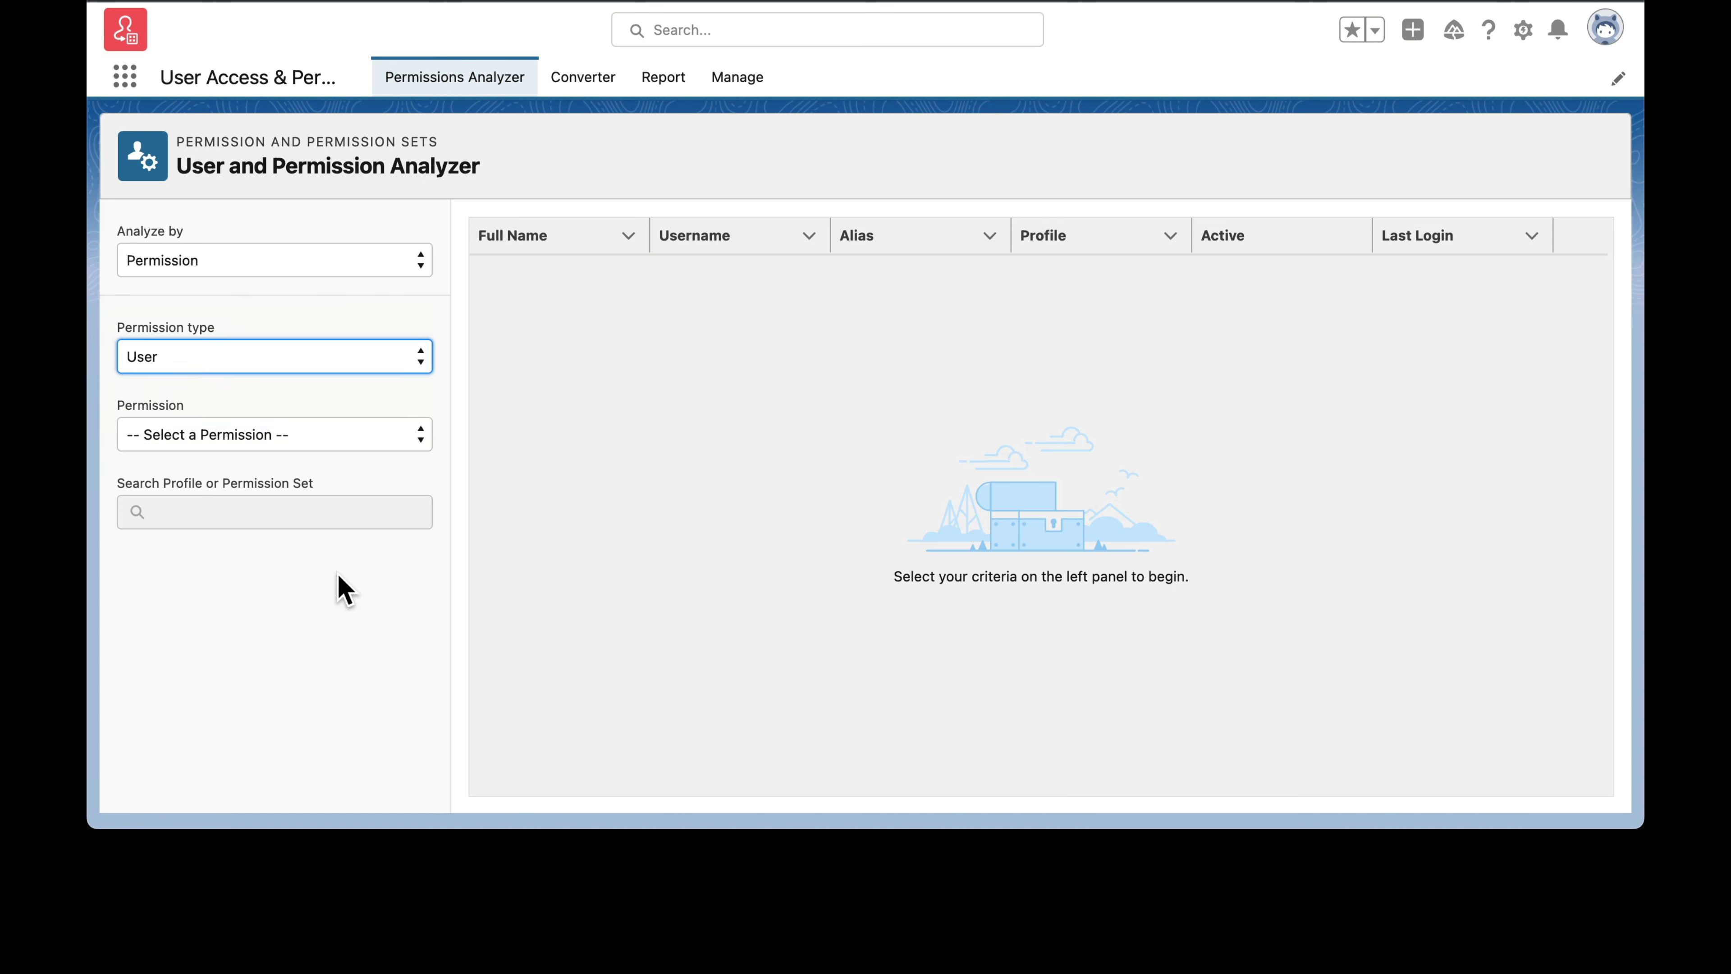
# Step: Select the Convert Leads permission to list the users who have it
pyautogui.click(265, 436)
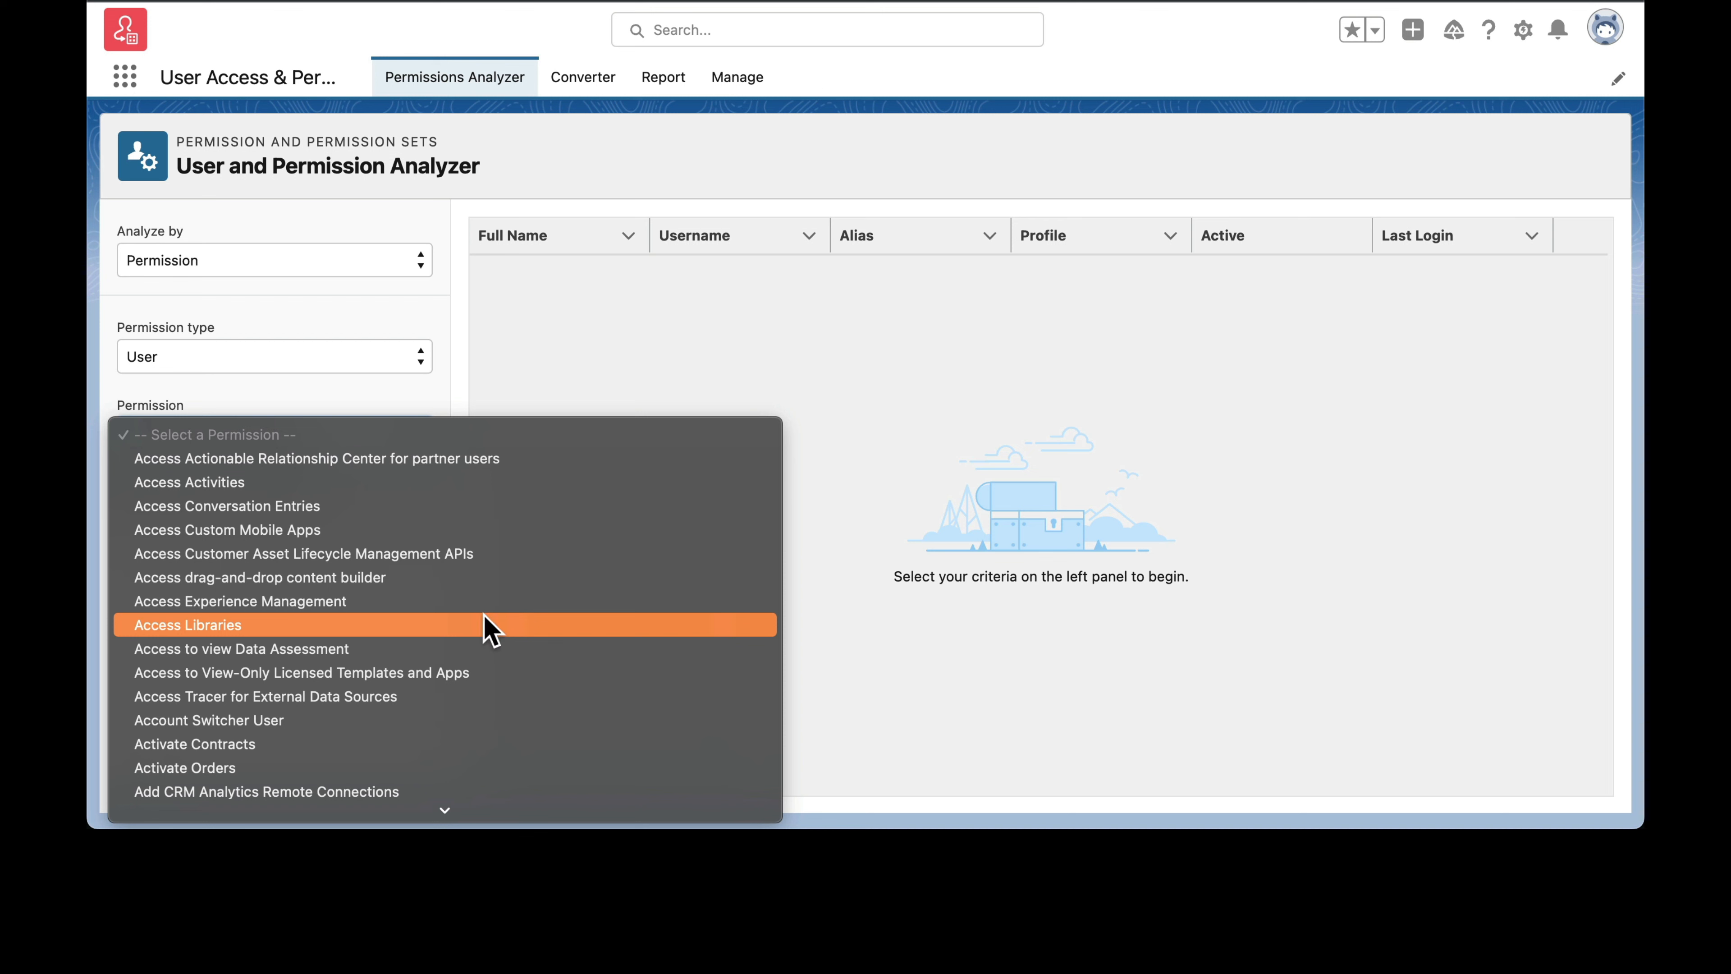
pyautogui.scroll(-5, 489, 627)
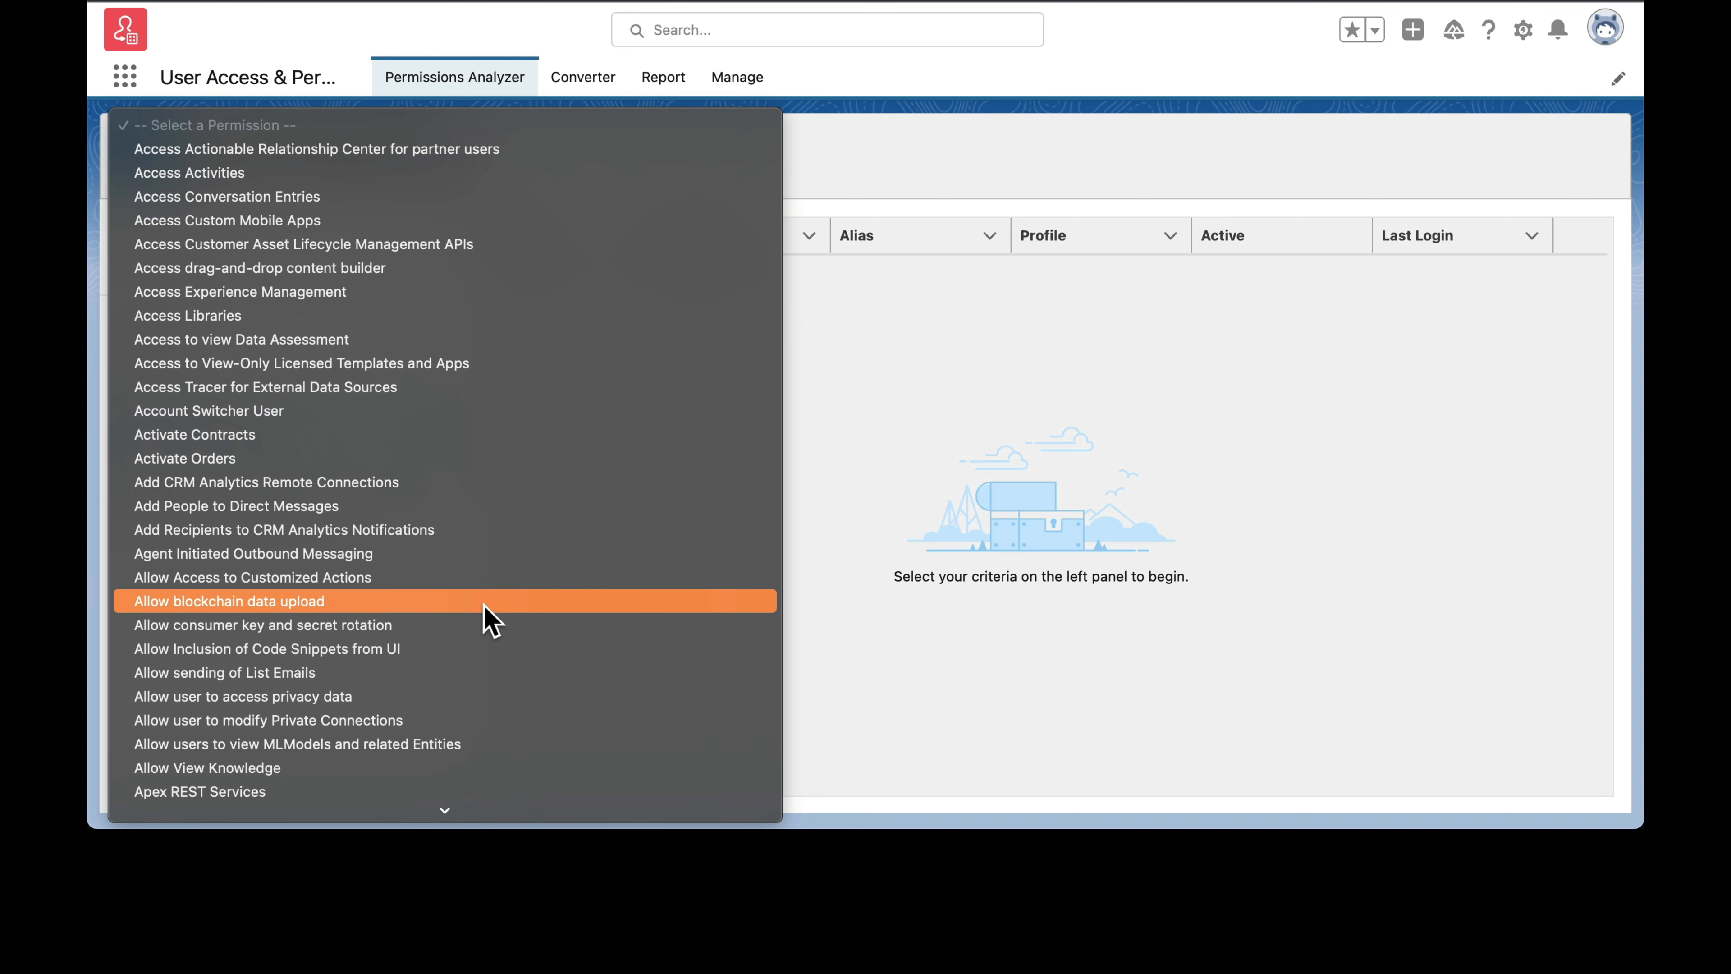
pyautogui.scroll(-4, 489, 620)
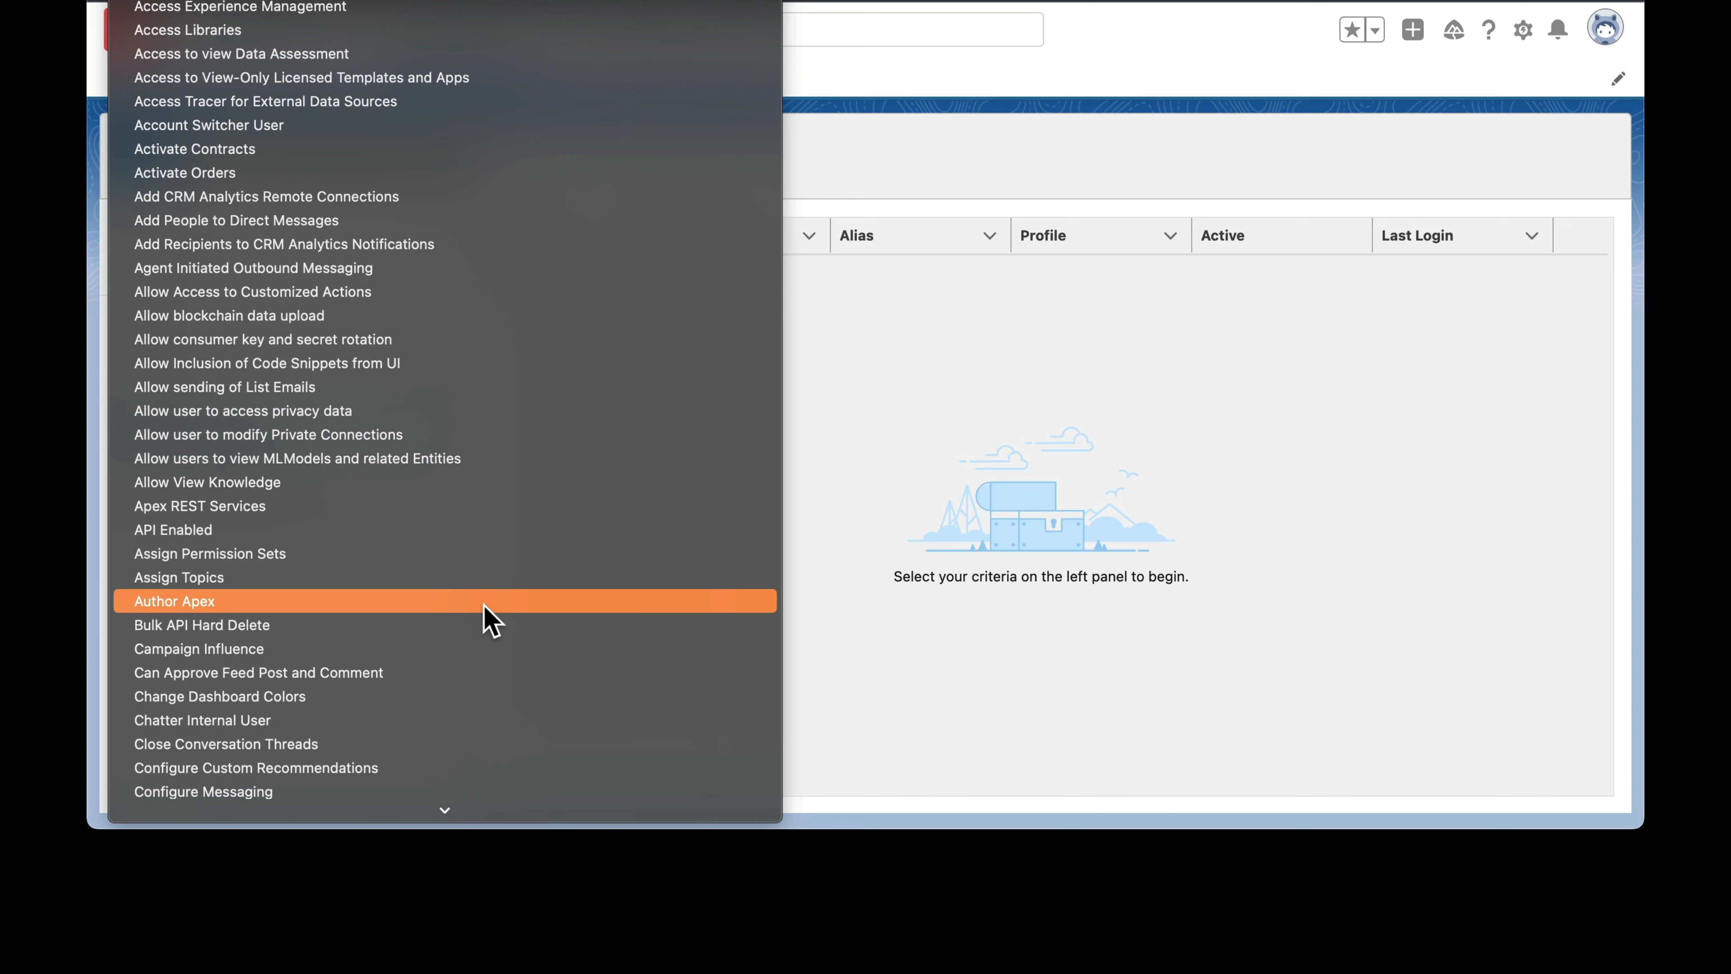
pyautogui.scroll(-5, 483, 605)
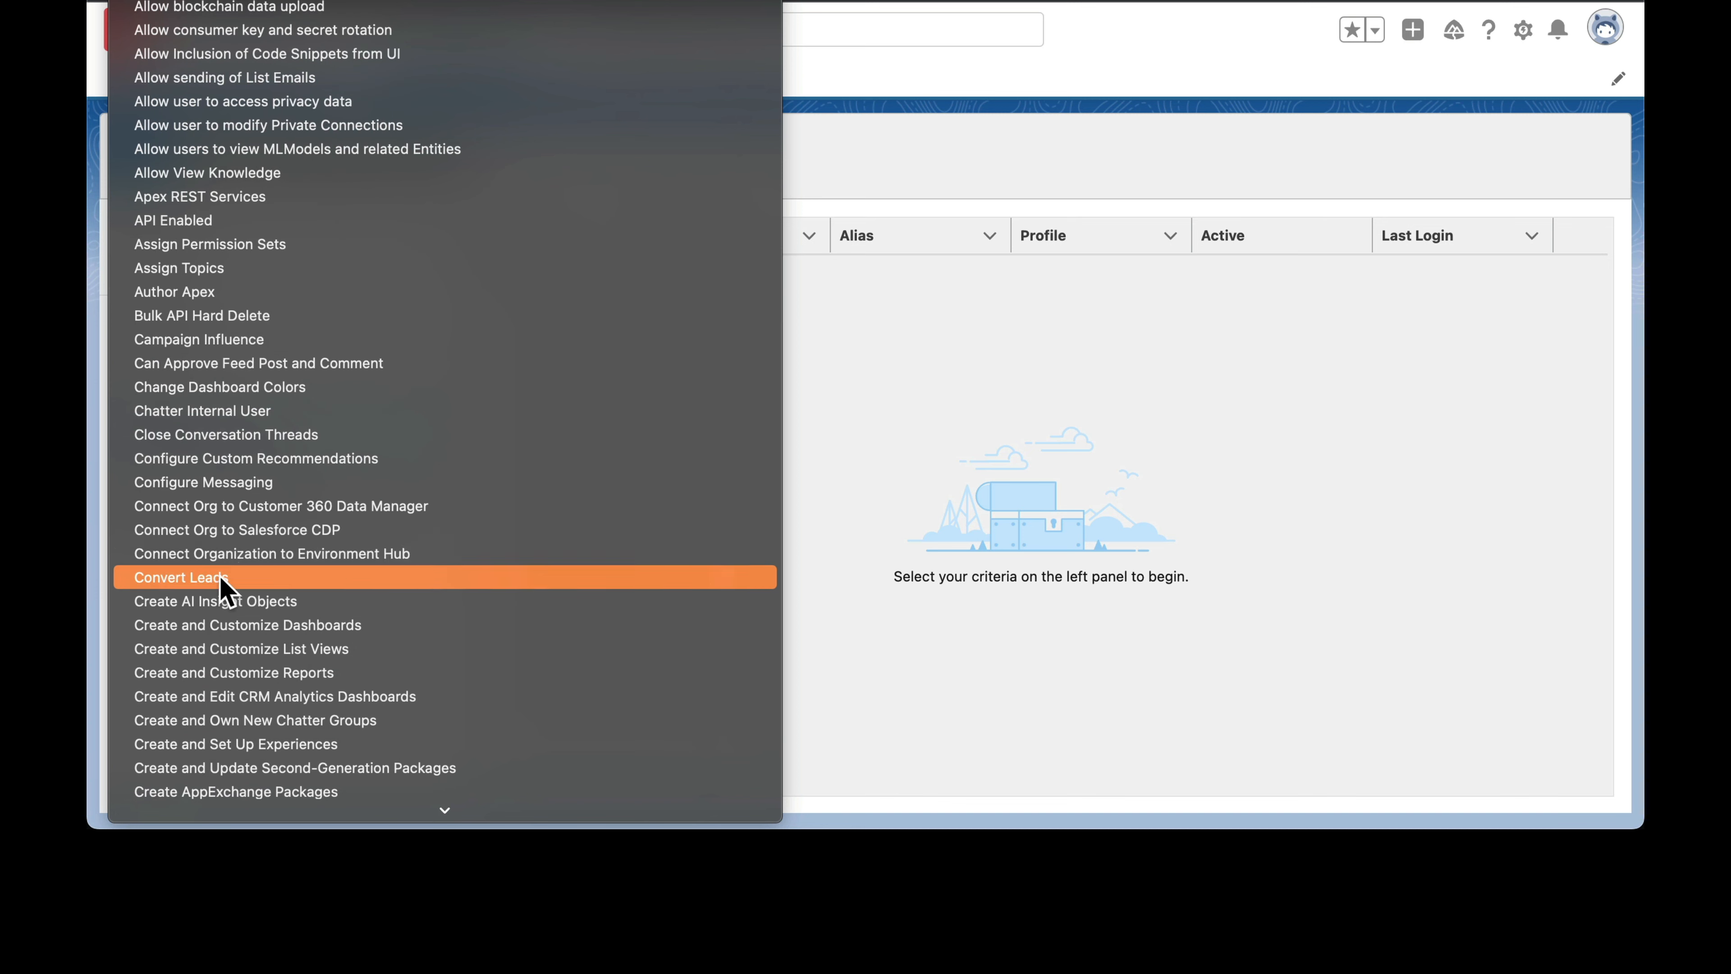
pyautogui.click(193, 579)
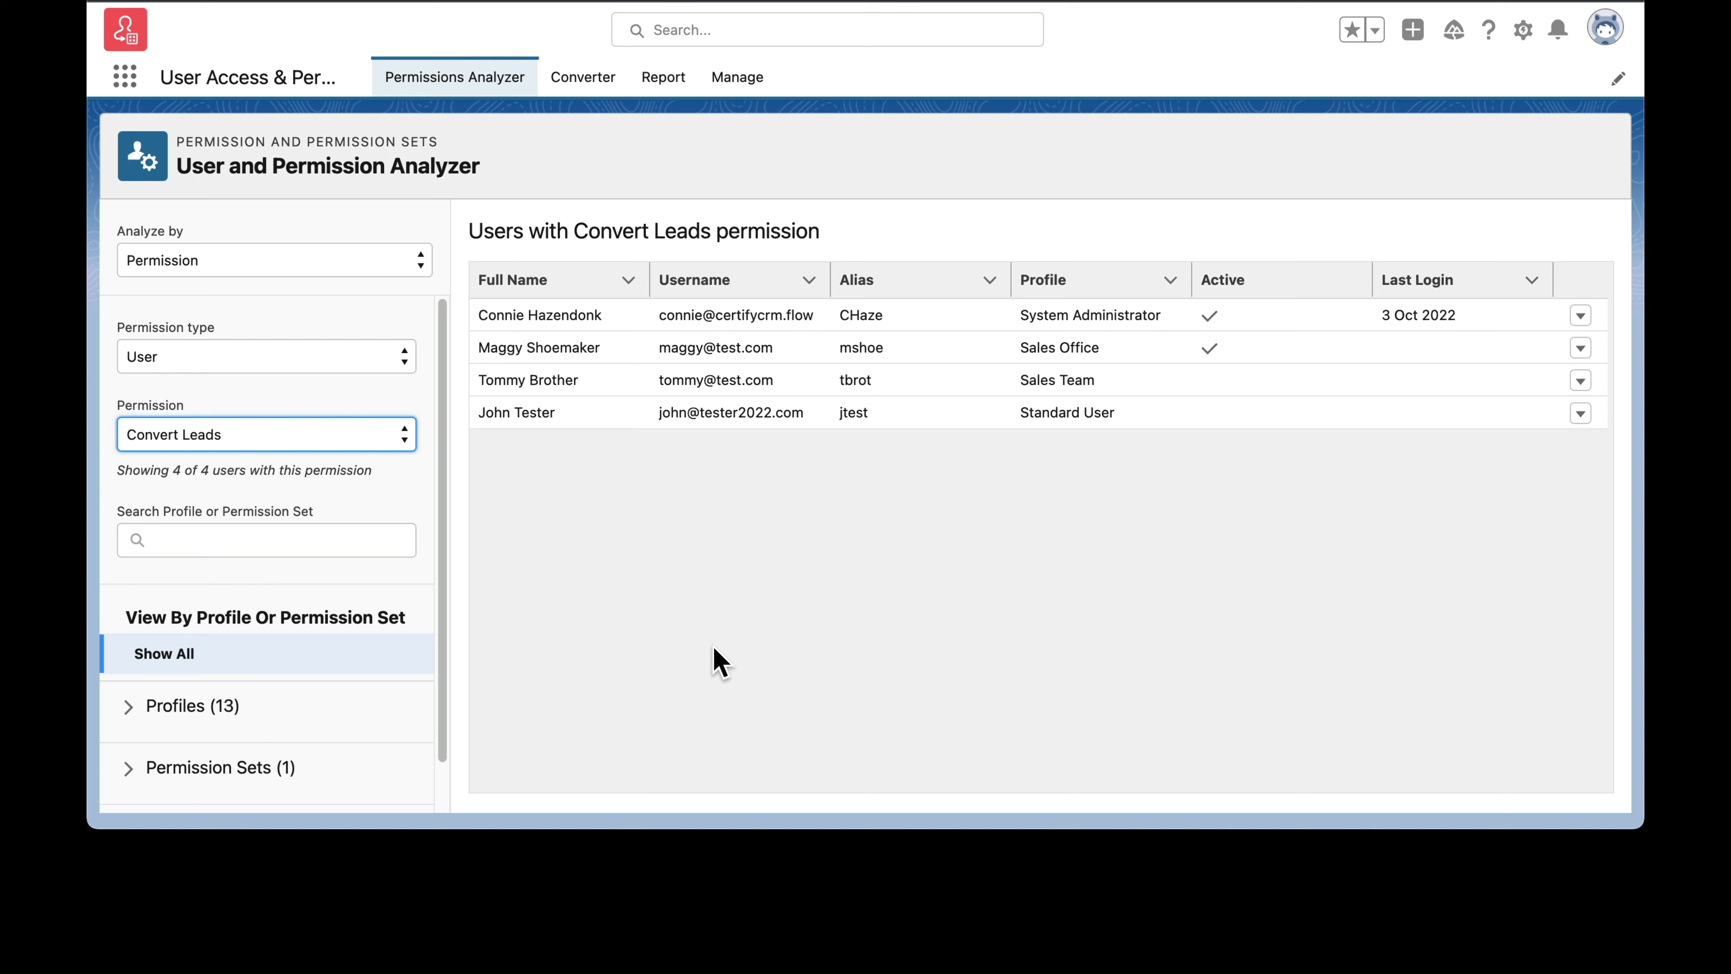
# Step: Convert the Sales Team profile to a permission set named "Sales Team Permission Set" in the Converter, keeping the default description
pyautogui.click(578, 96)
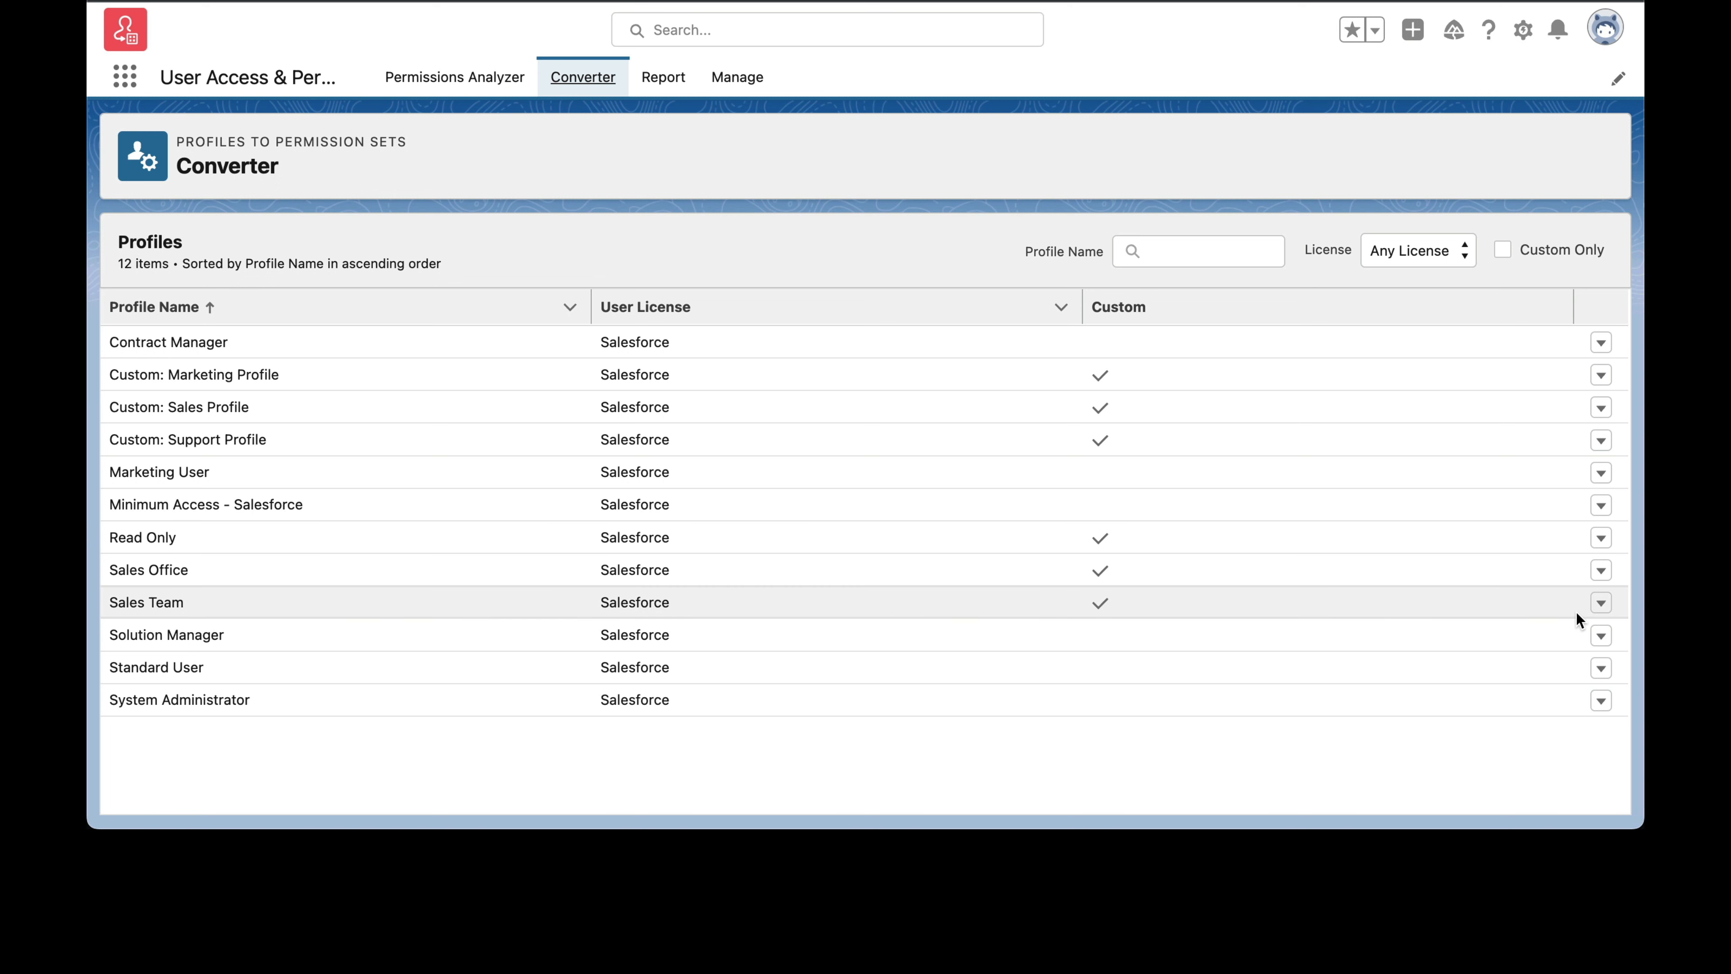
pyautogui.click(1601, 604)
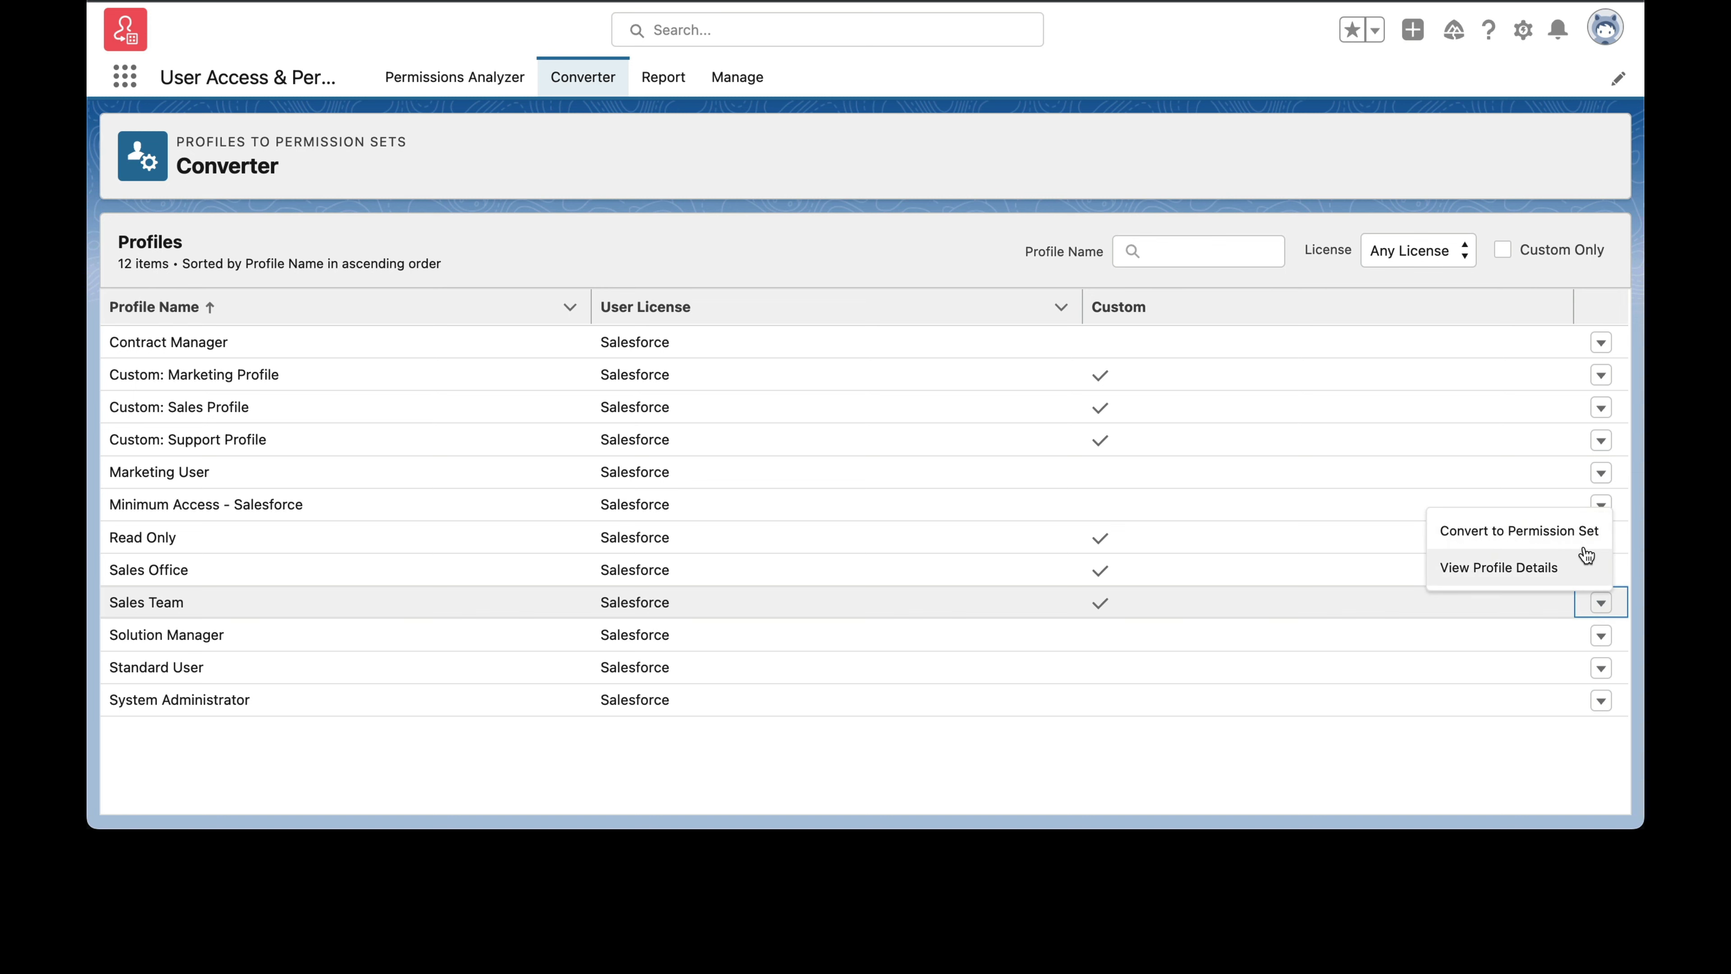
pyautogui.click(1516, 532)
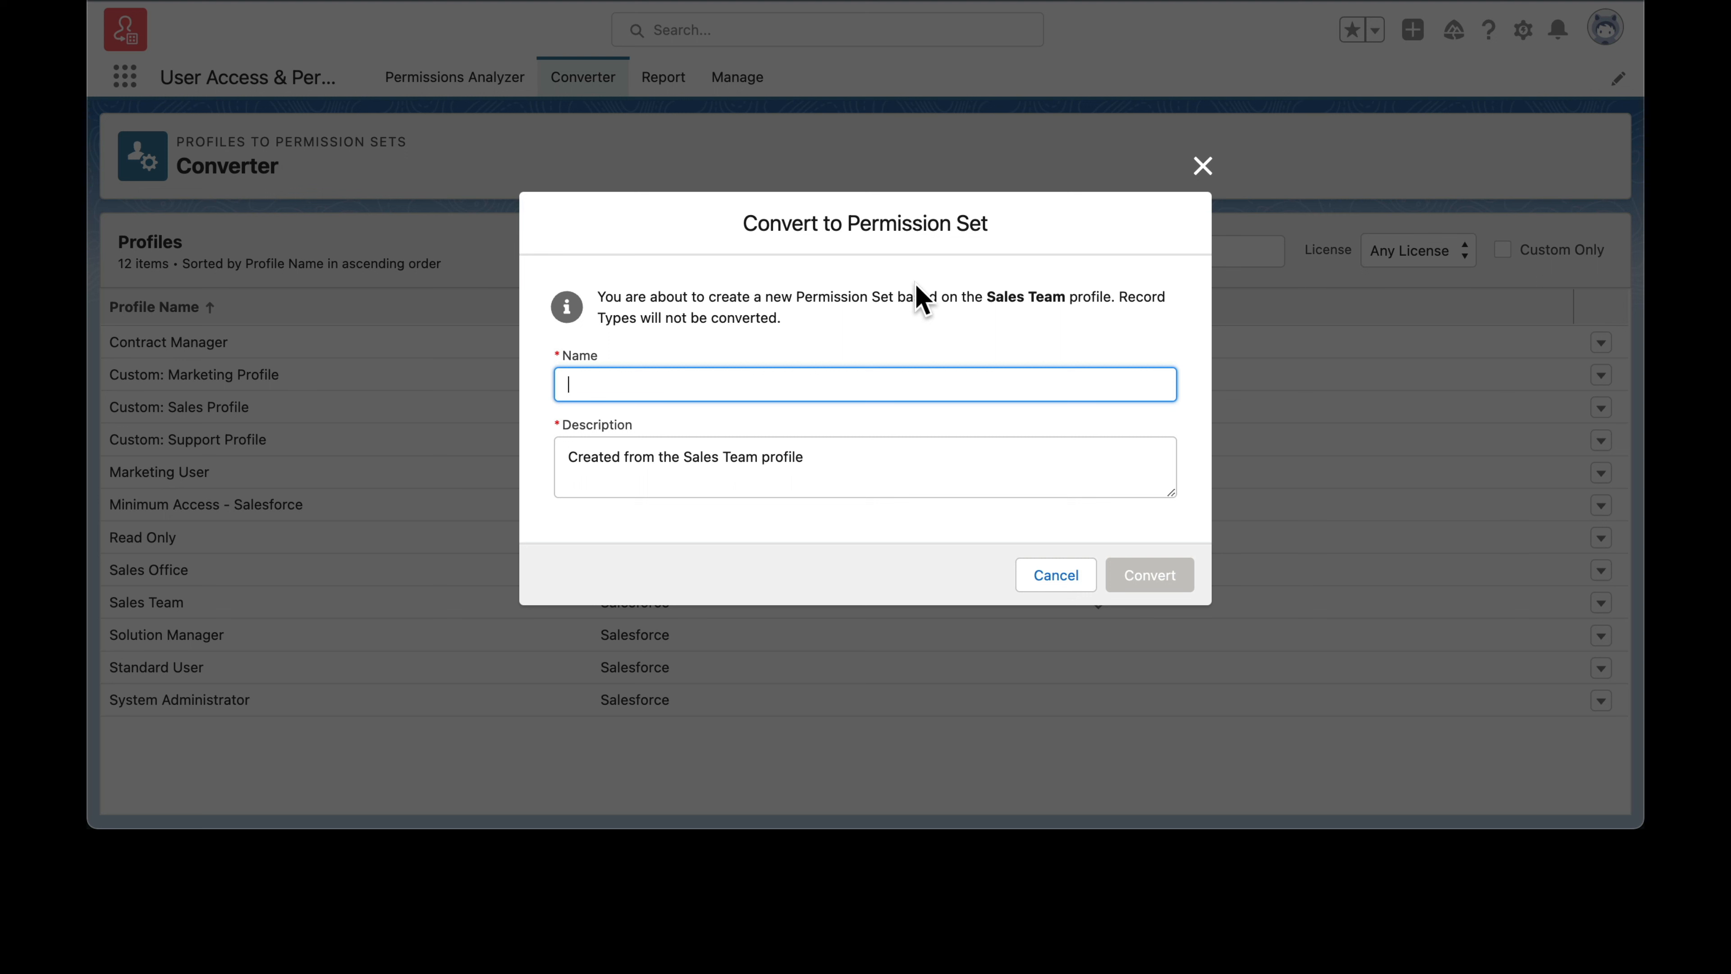
pyautogui.write('Sales ')
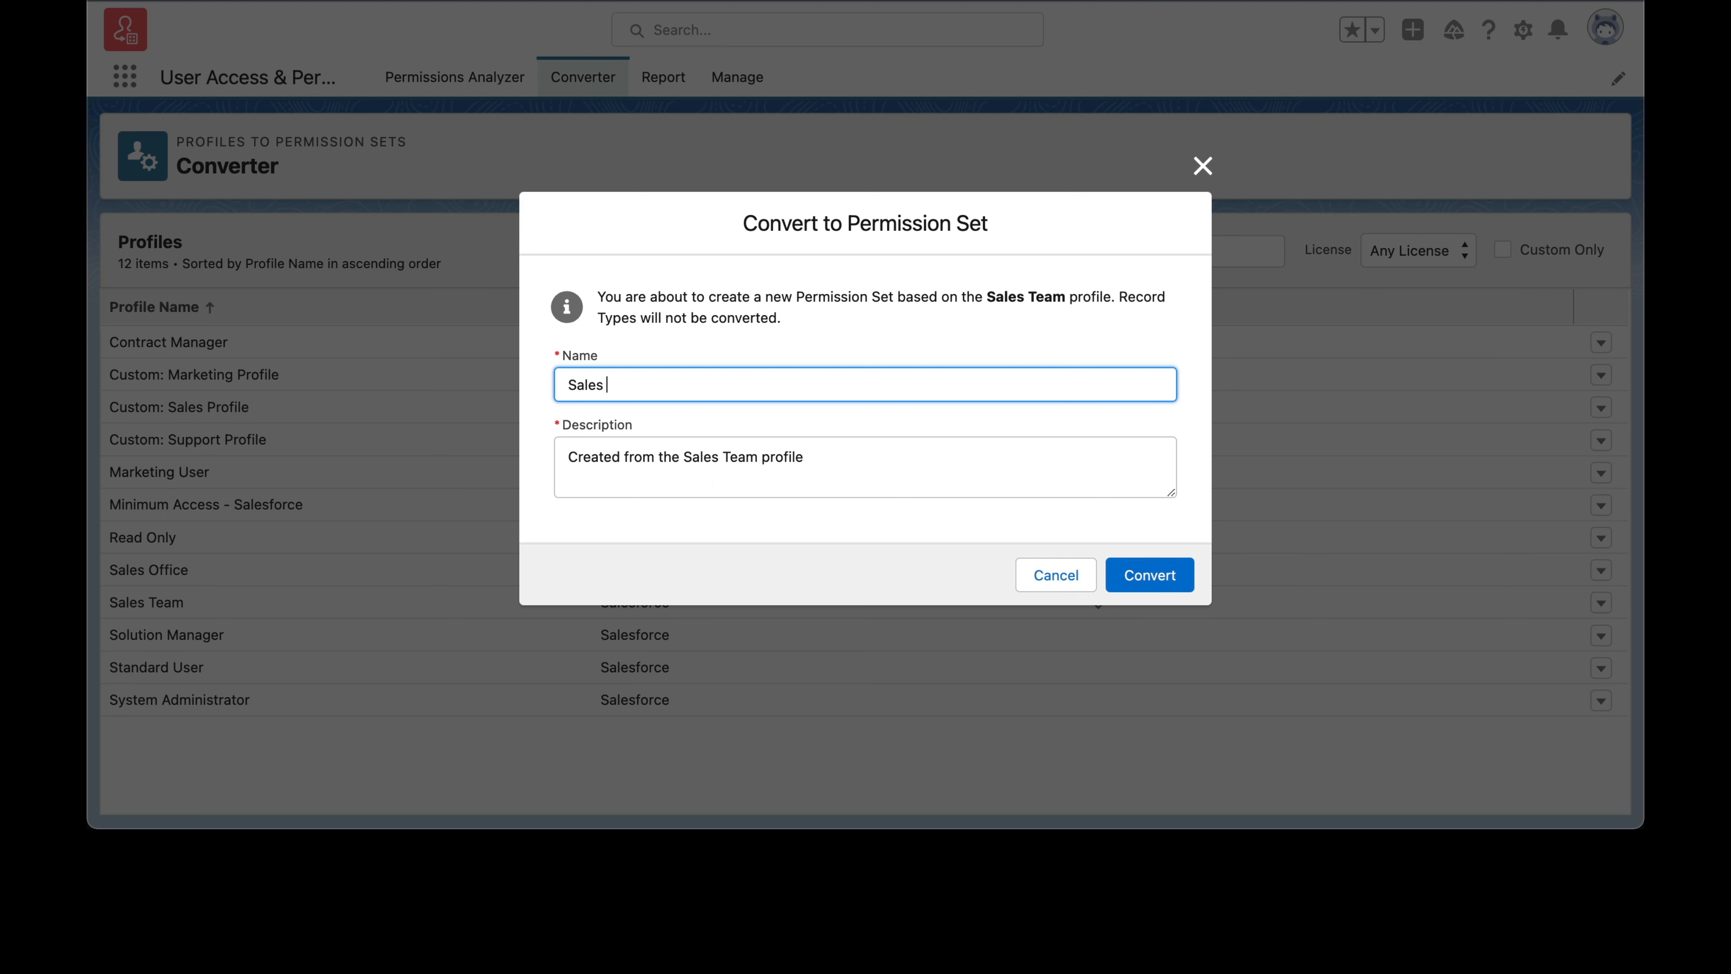
pyautogui.write('Team Permission Set')
pyautogui.click(803, 328)
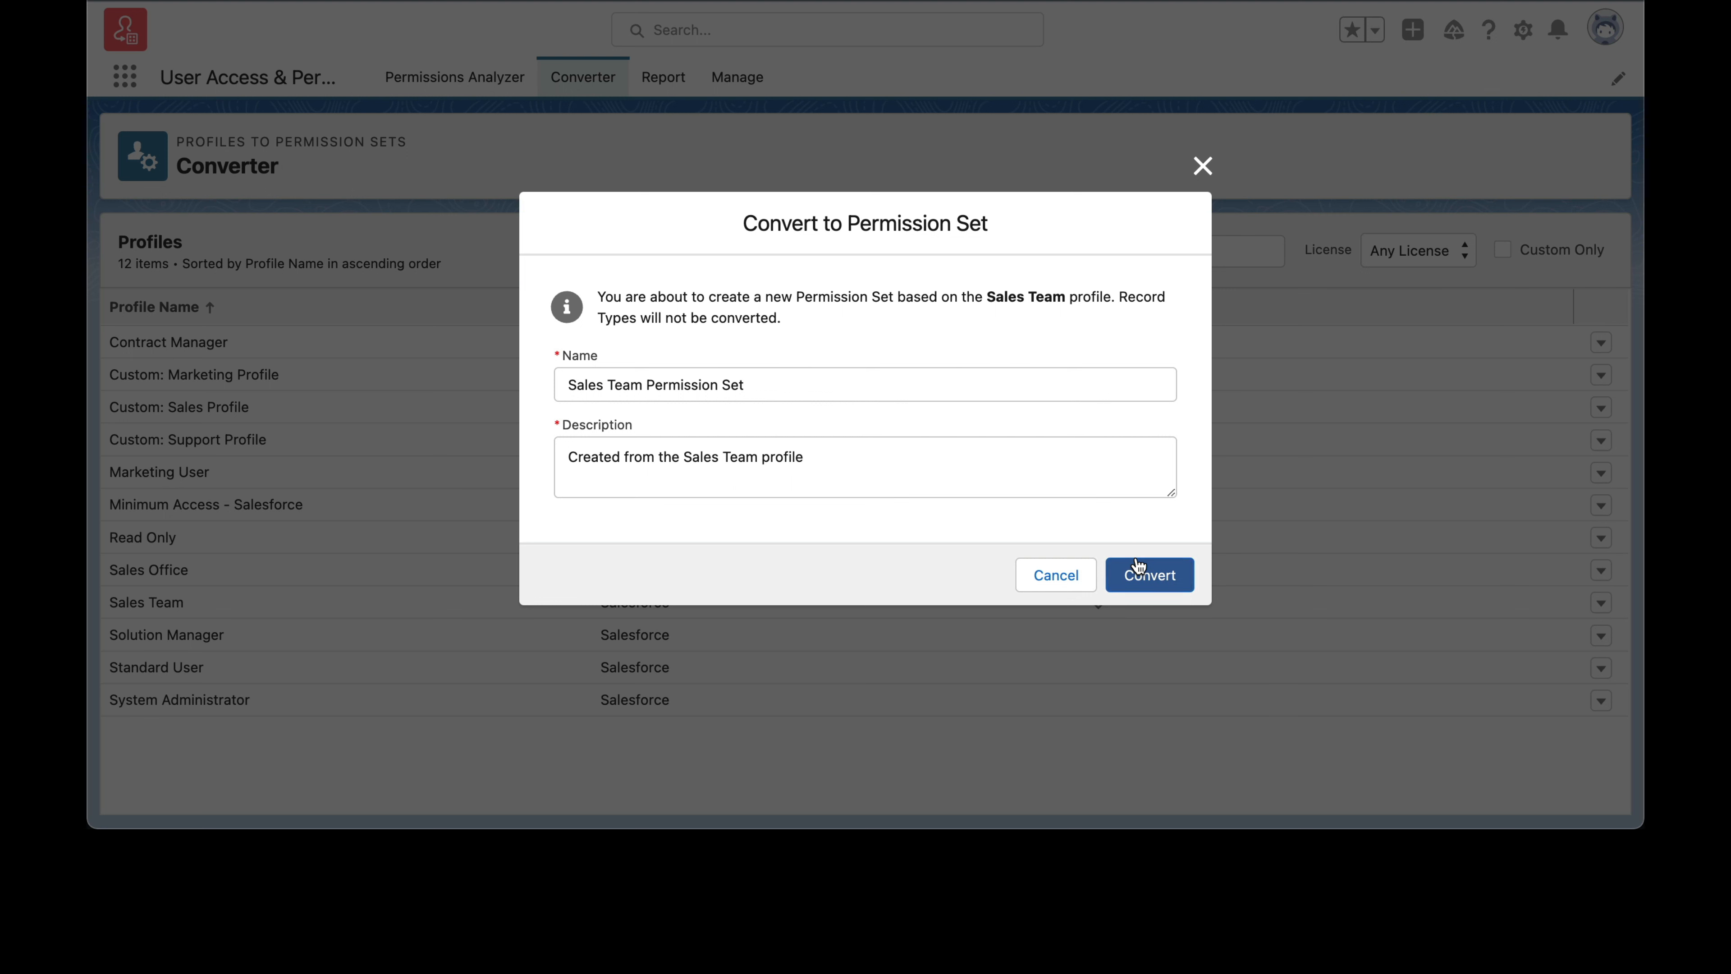
pyautogui.click(1152, 576)
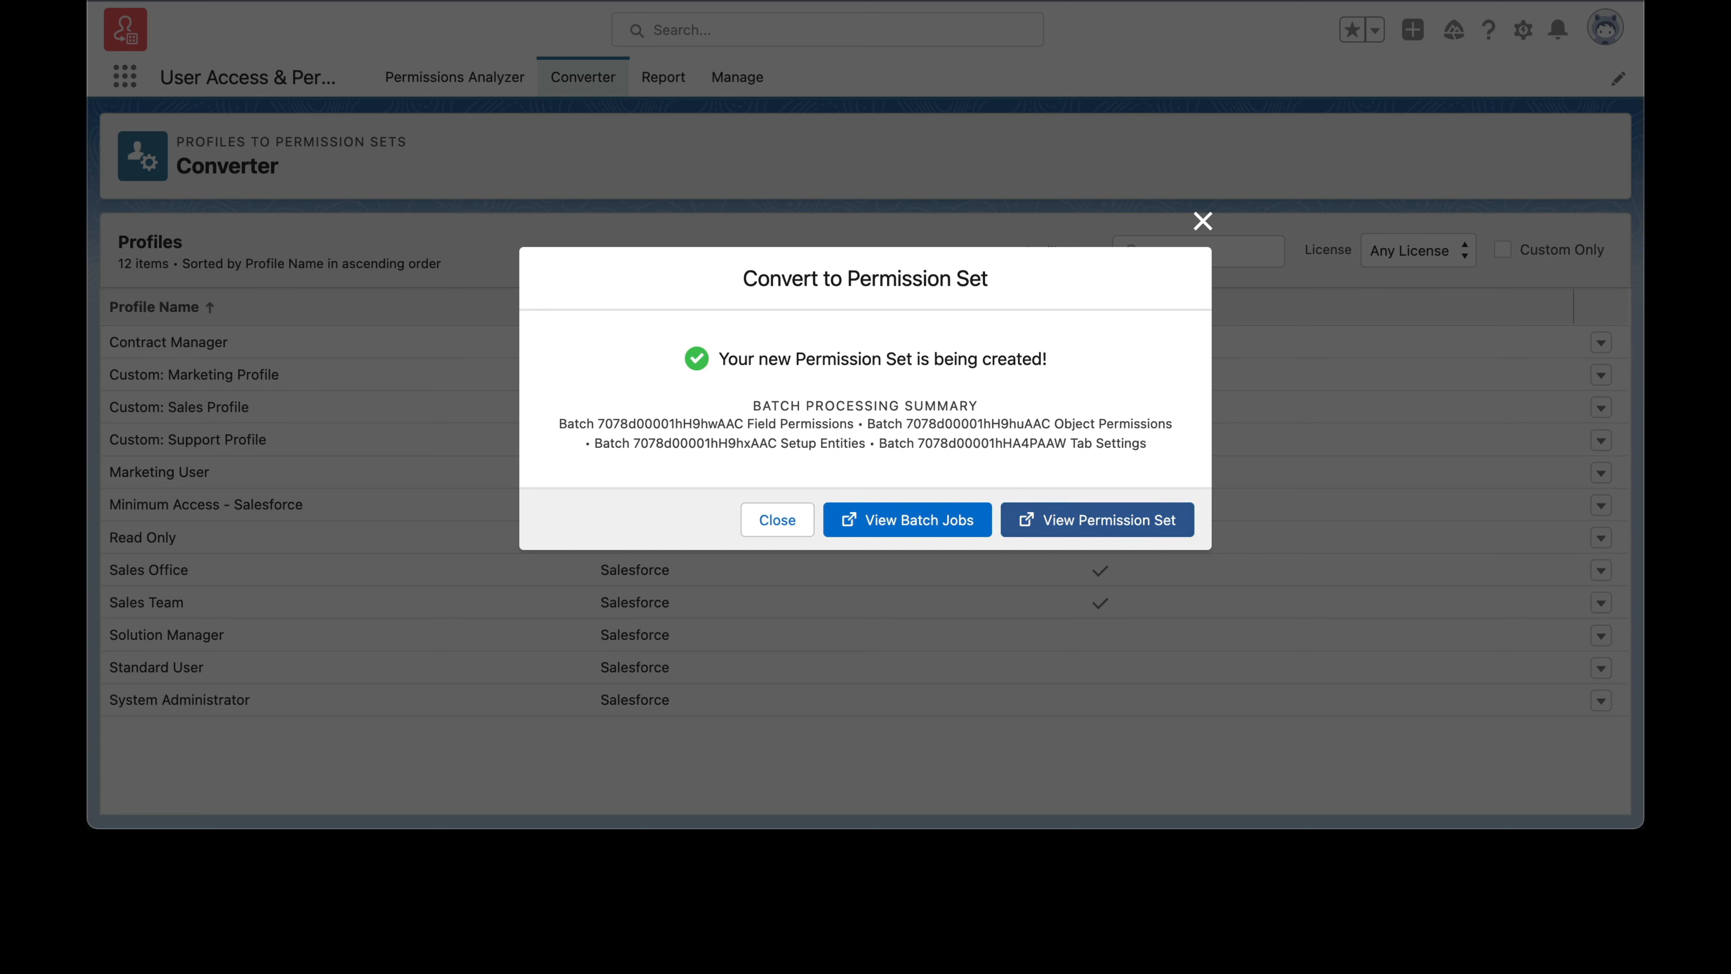
# Step: Open the newly created permission set in Setup and review its overview and app settings categories
pyautogui.click(1101, 522)
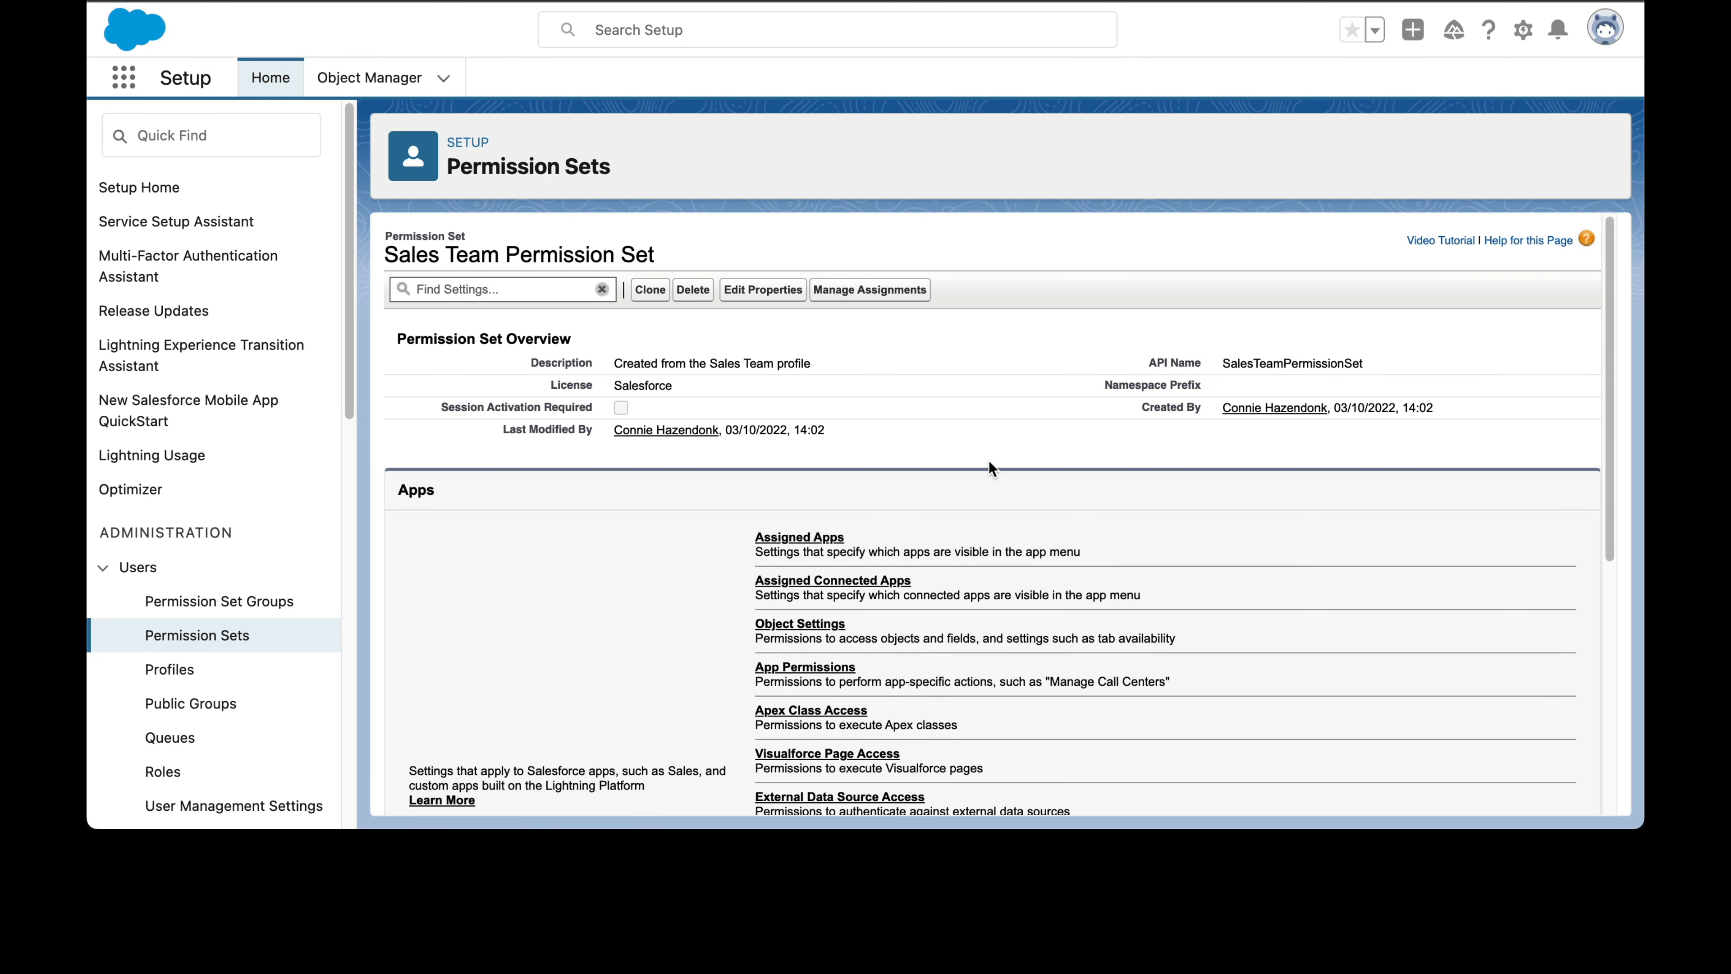
pyautogui.scroll(-5, 989, 467)
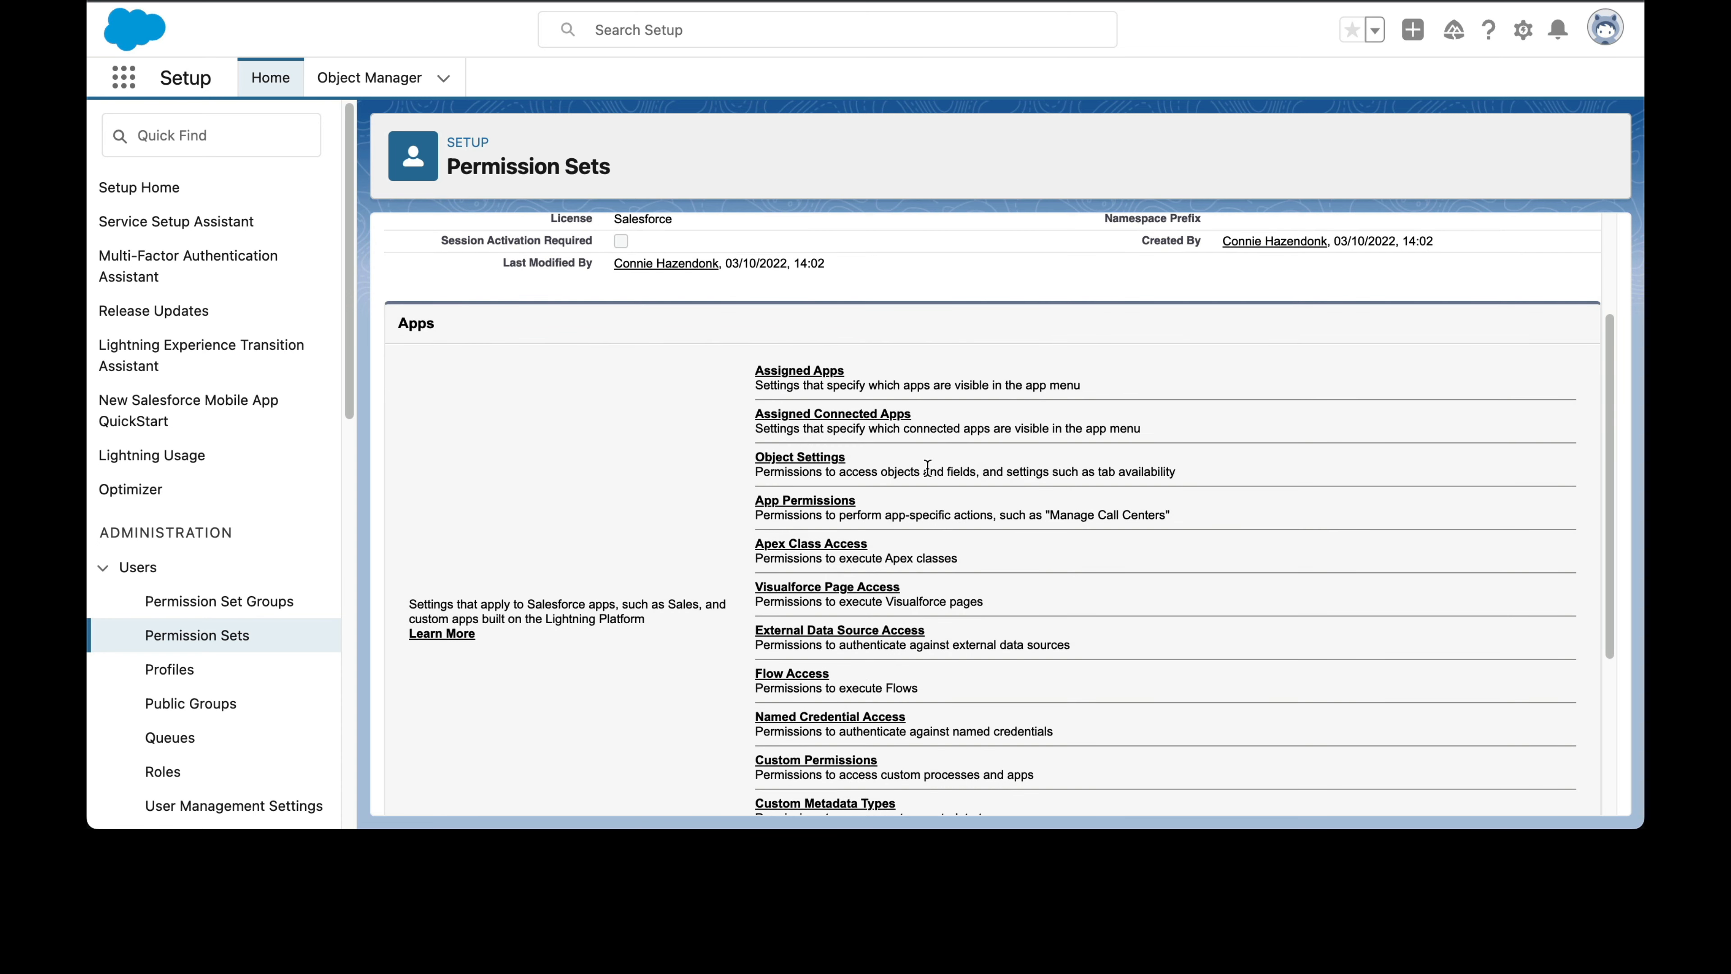
pyautogui.scroll(4, 1038, 537)
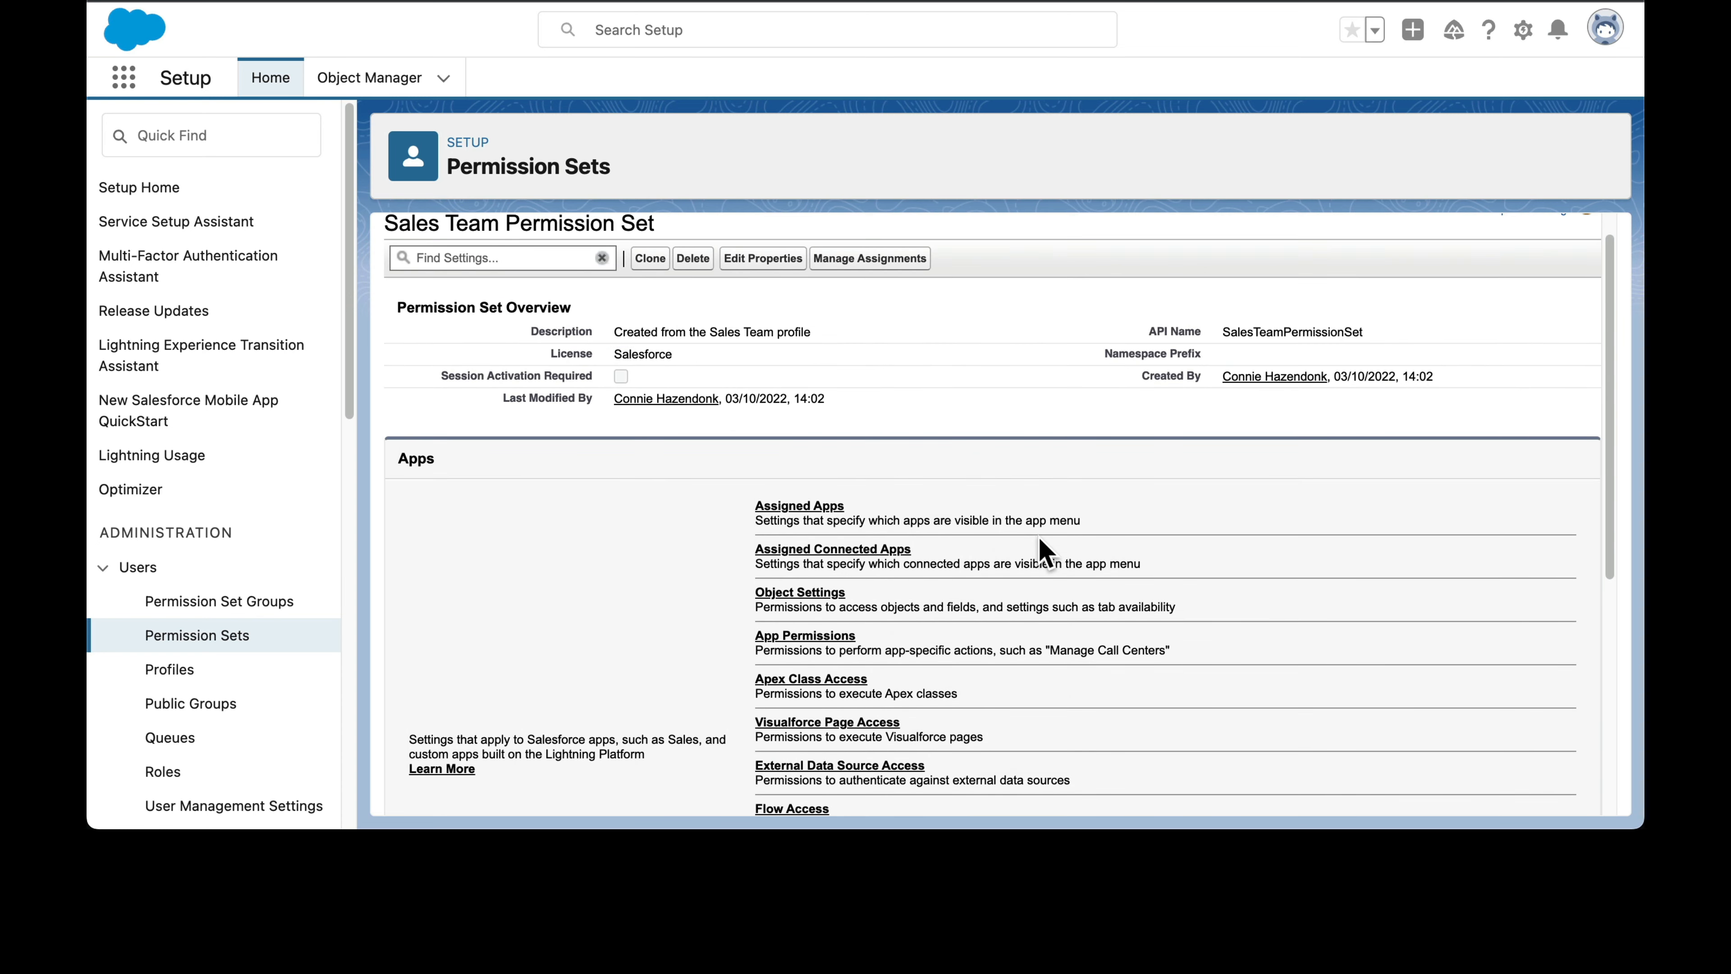
pyautogui.scroll(-4, 1038, 535)
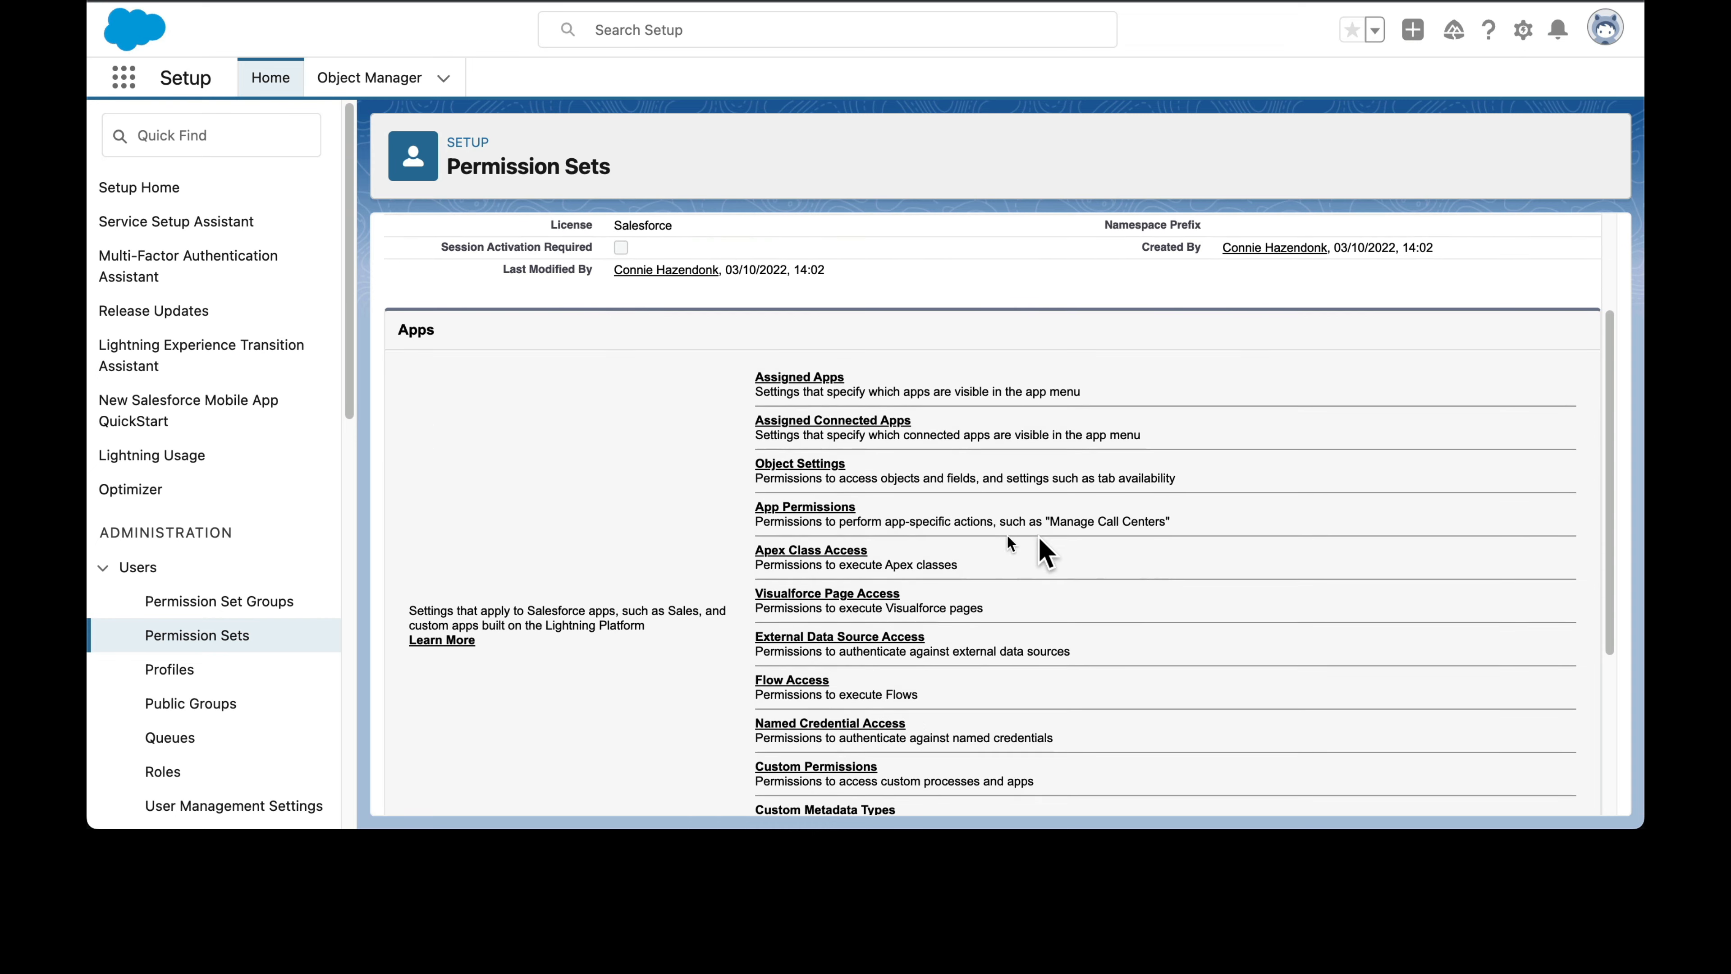
# Step: Open the permission set's Object Settings and examine the object permissions, such as those for accounts, cases and contacts
pyautogui.click(815, 471)
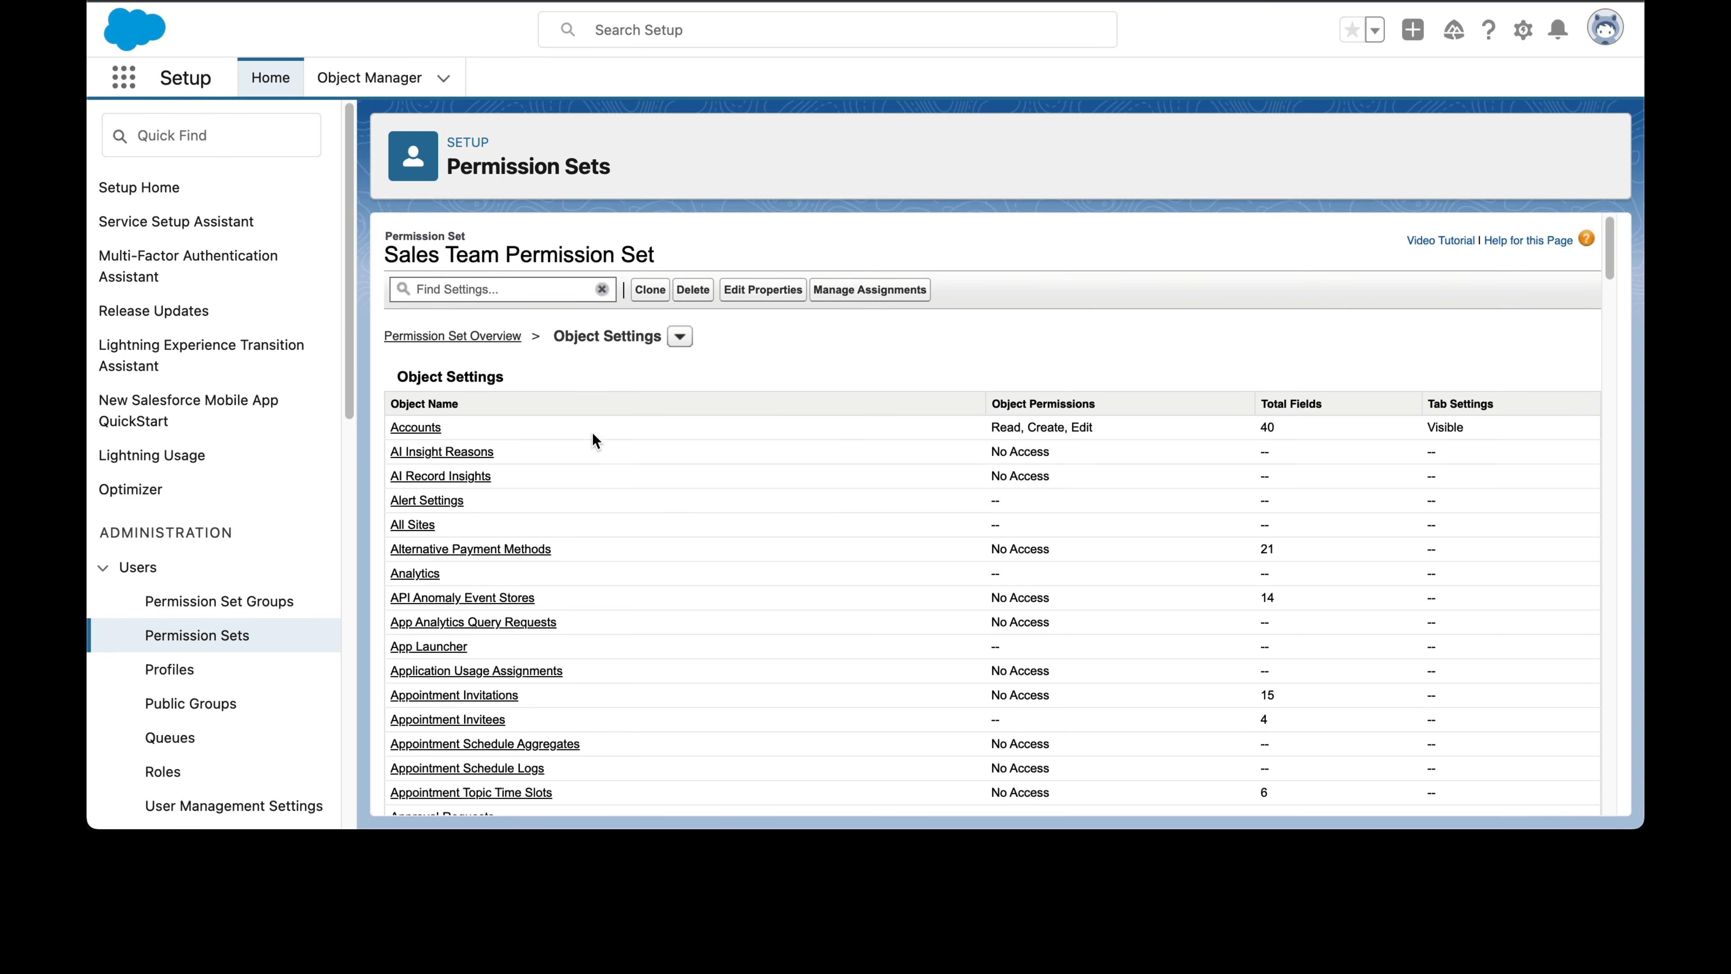
pyautogui.scroll(-5, 762, 580)
pyautogui.scroll(-15, 764, 585)
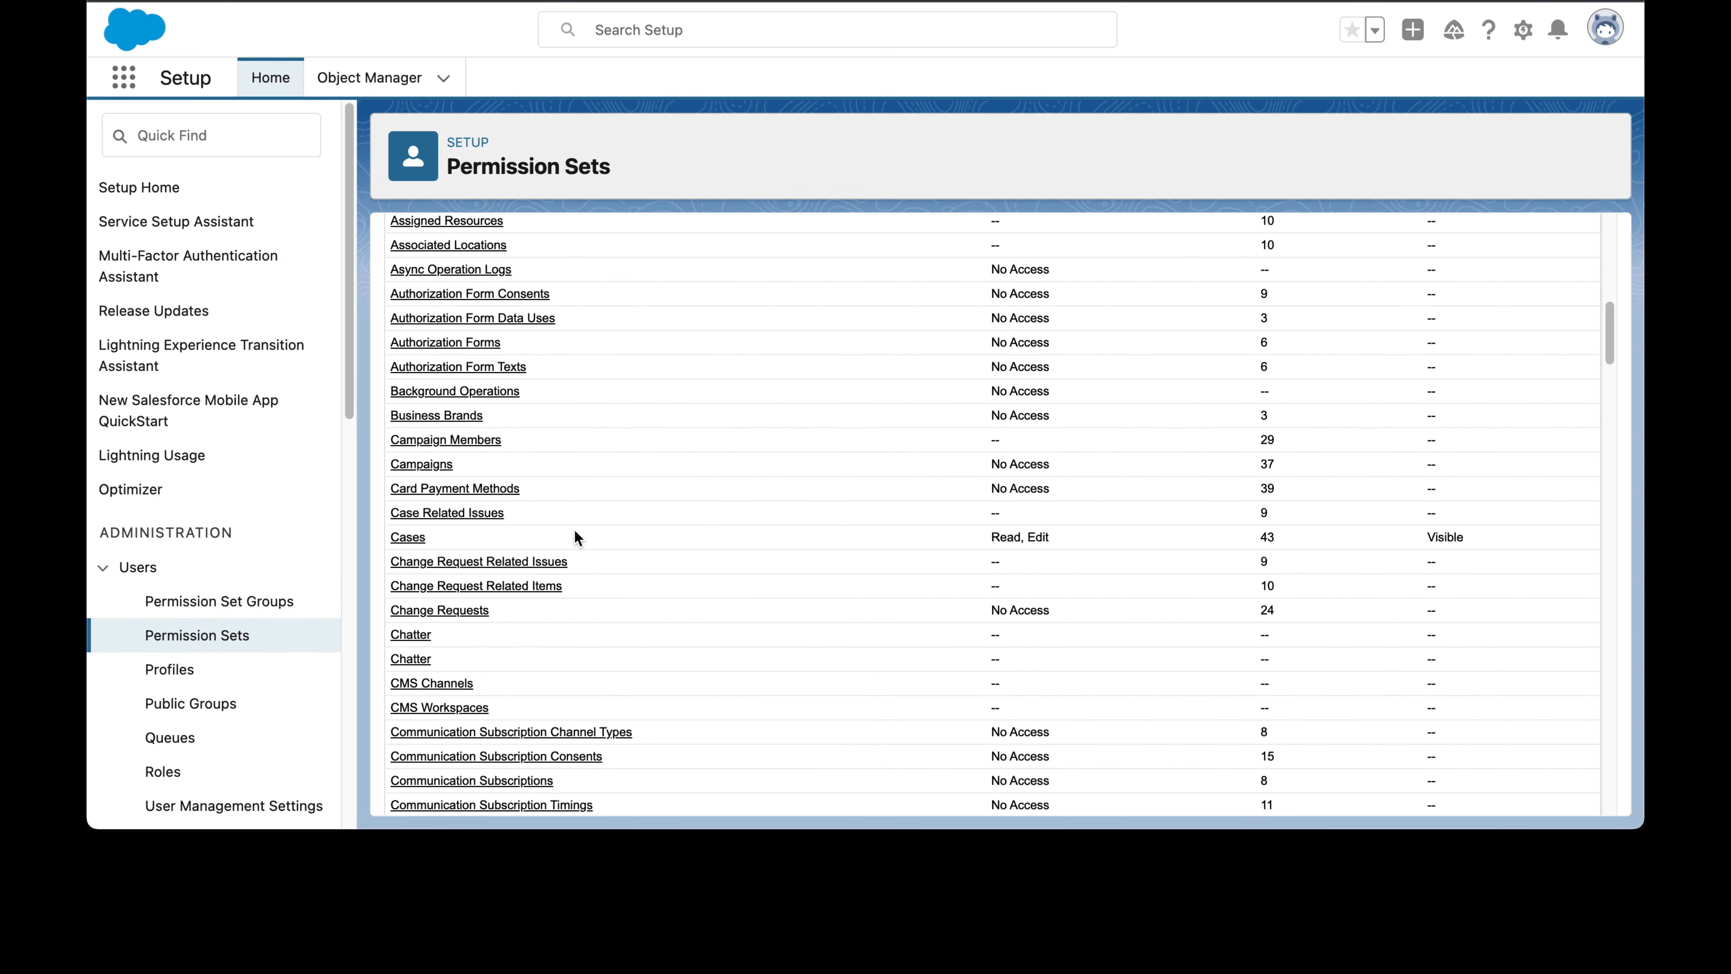
pyautogui.scroll(-10, 911, 593)
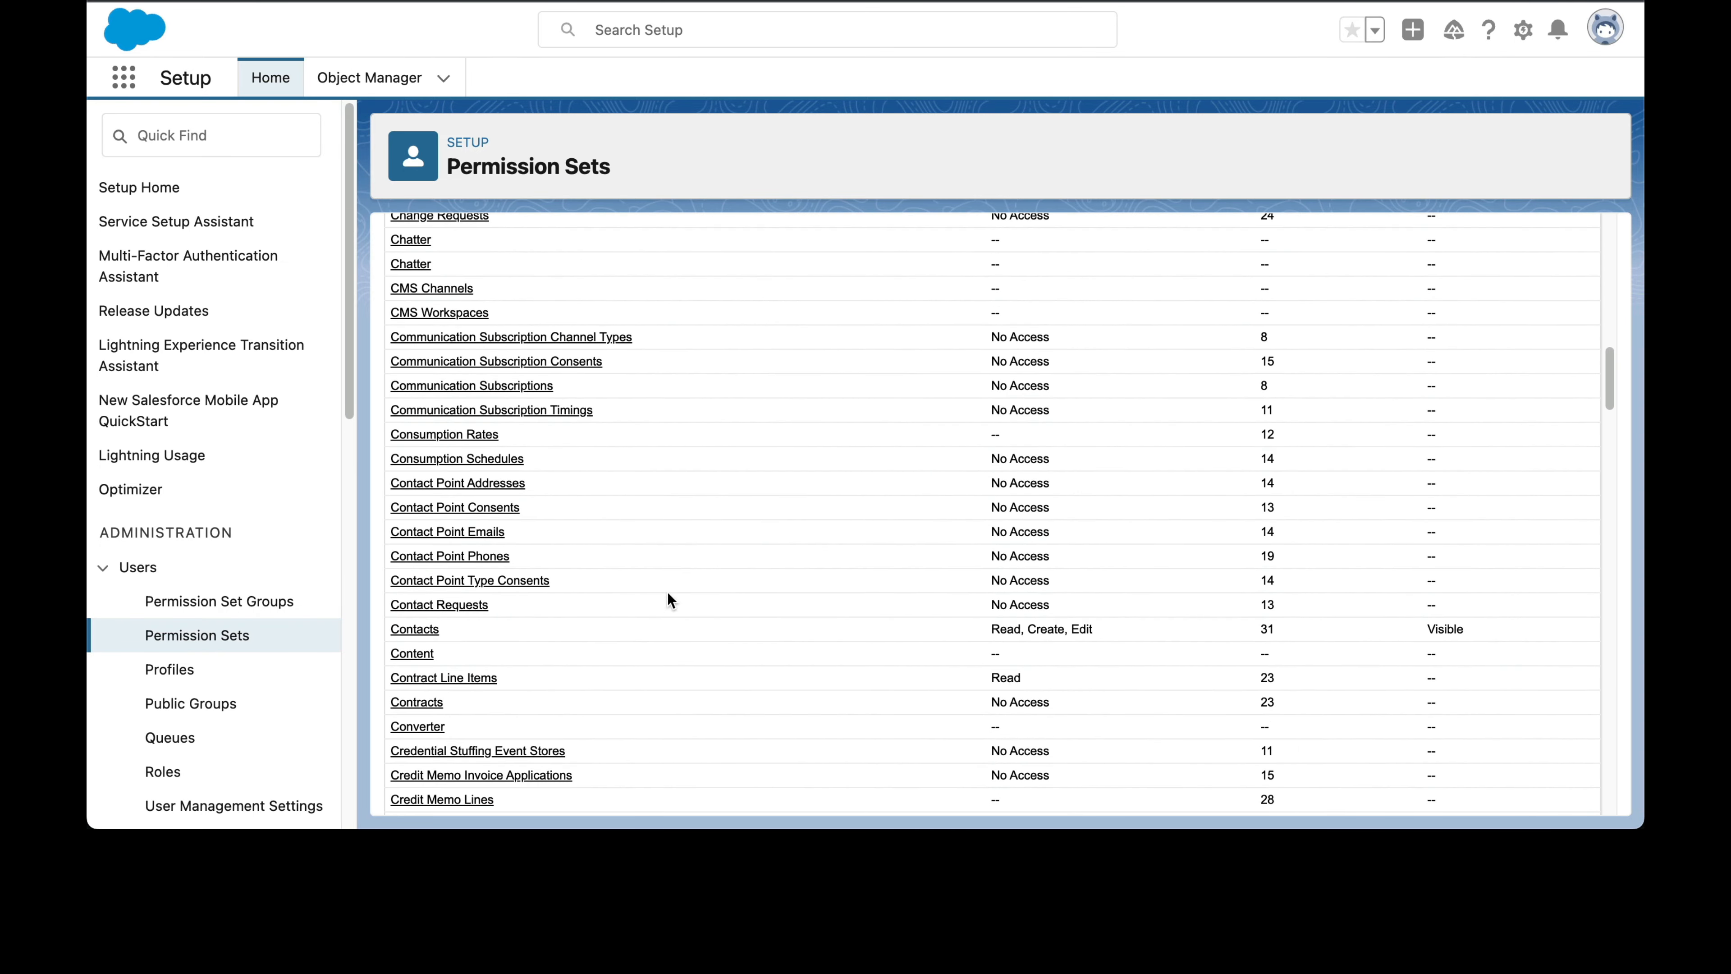
pyautogui.scroll(-10, 908, 627)
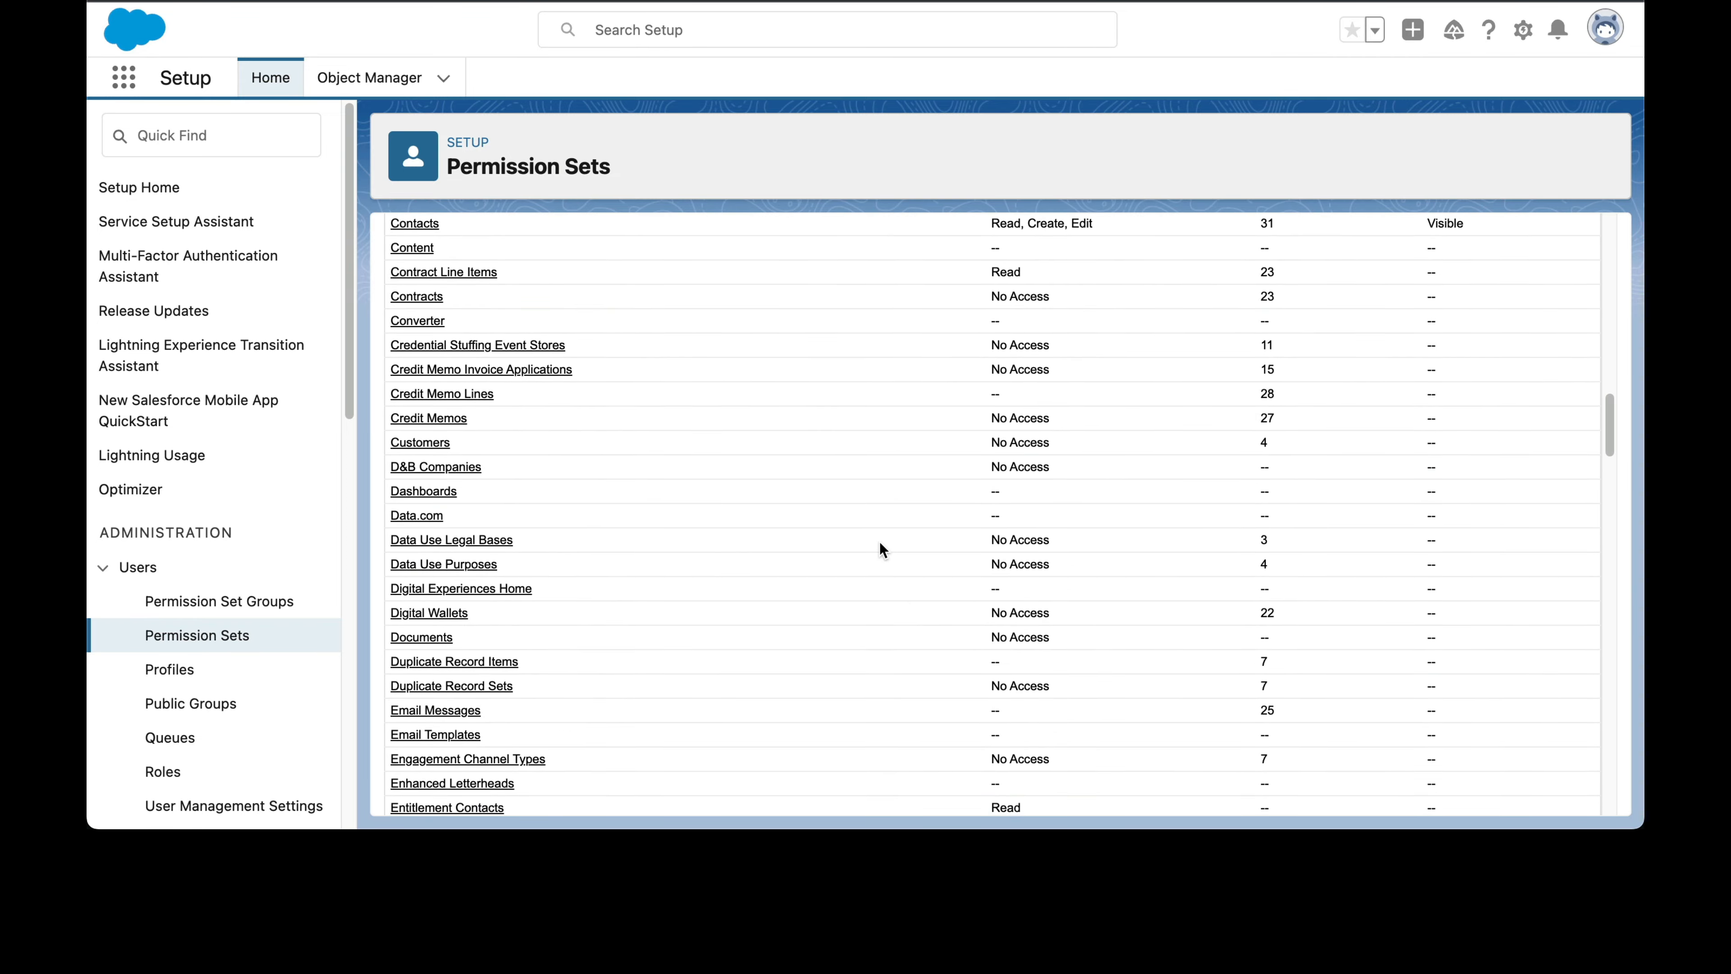
# Step: Finish reviewing the permission set's object settings, close the Converter's Convert to Permission Set dialog and open the Report page
pyautogui.scroll(-5, 881, 545)
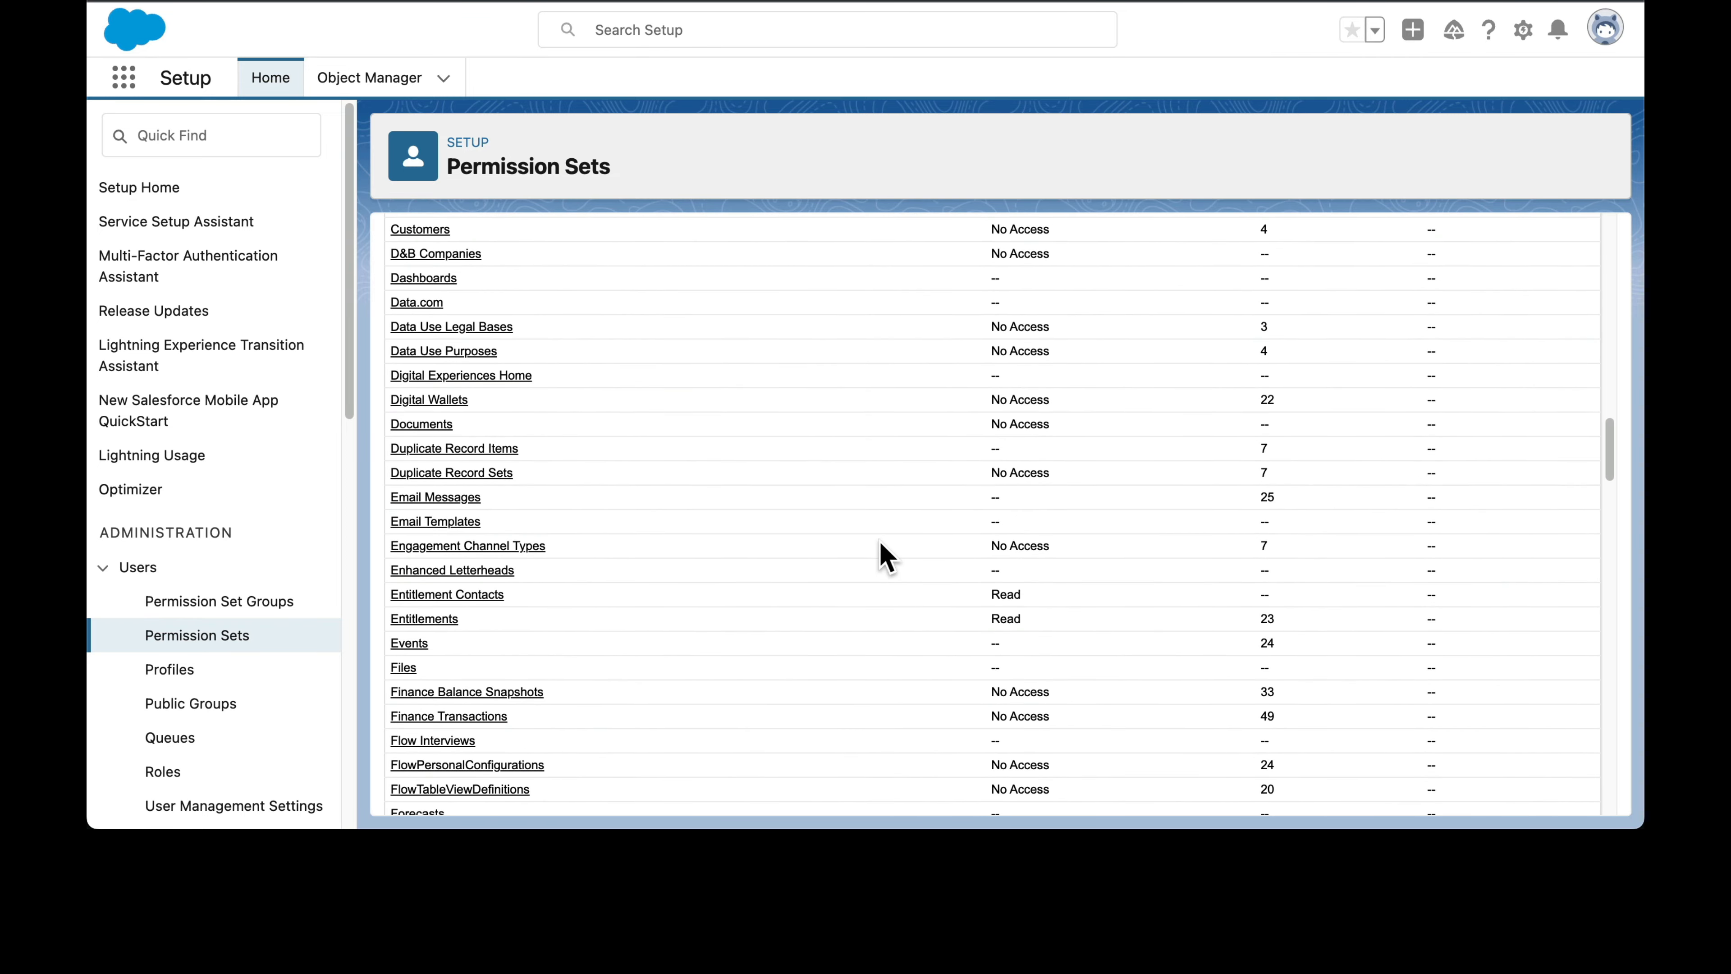
pyautogui.scroll(20, 885, 556)
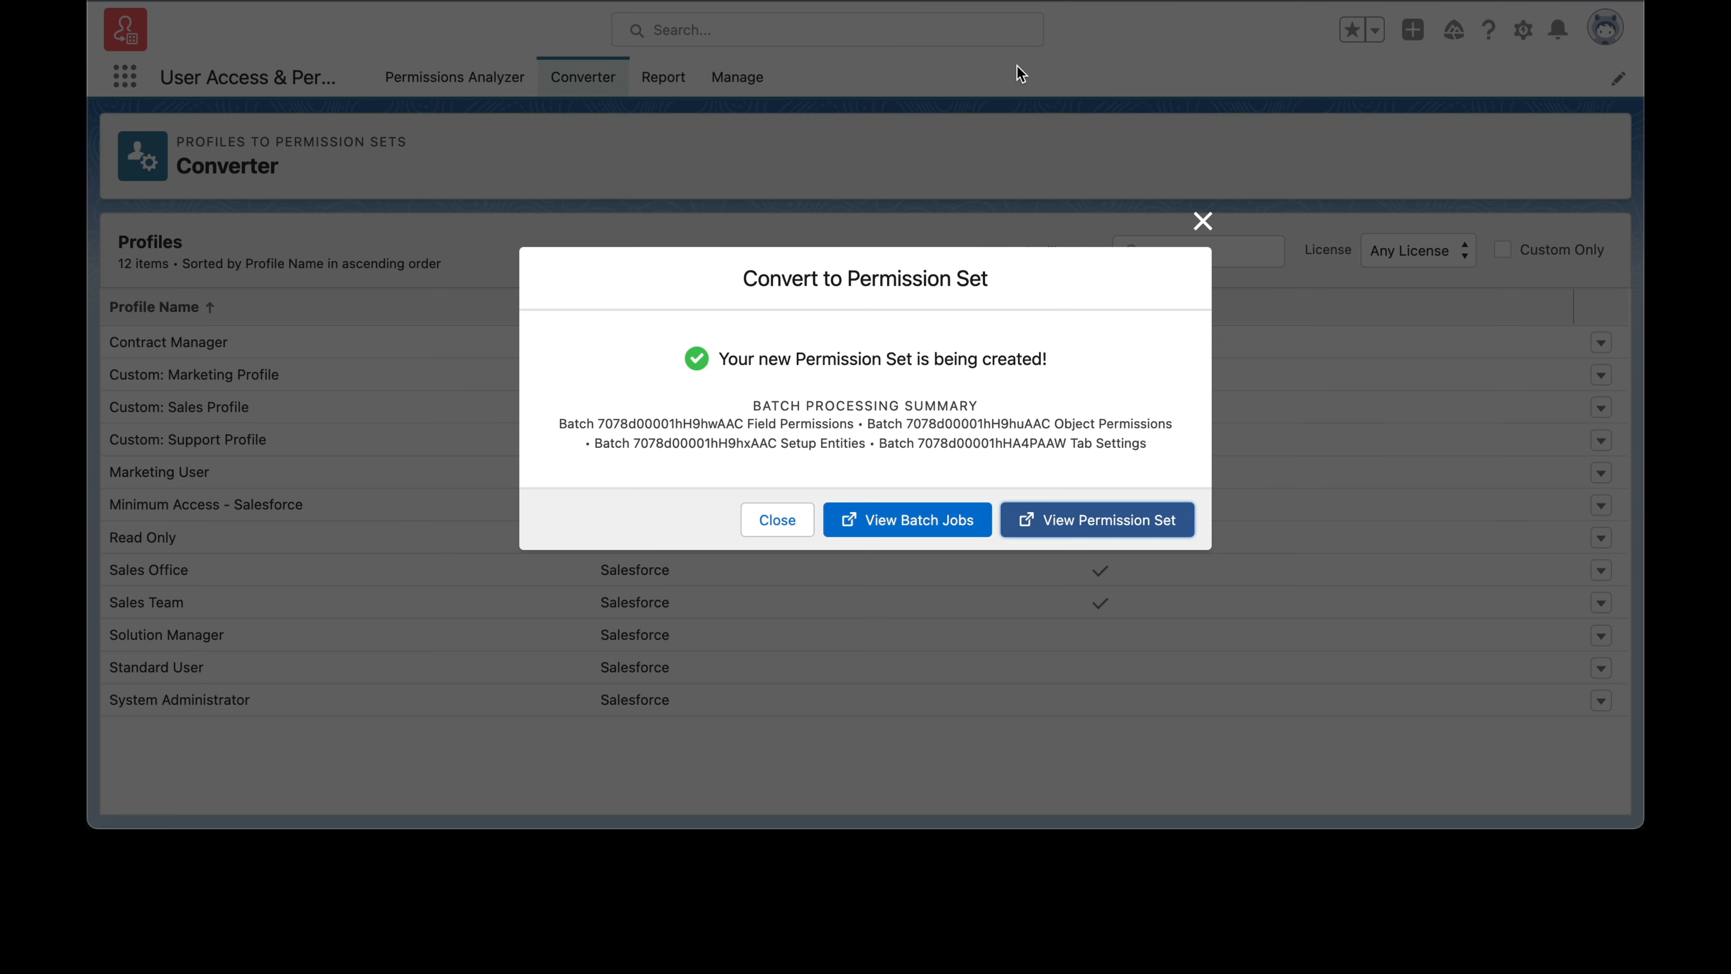
pyautogui.click(1202, 221)
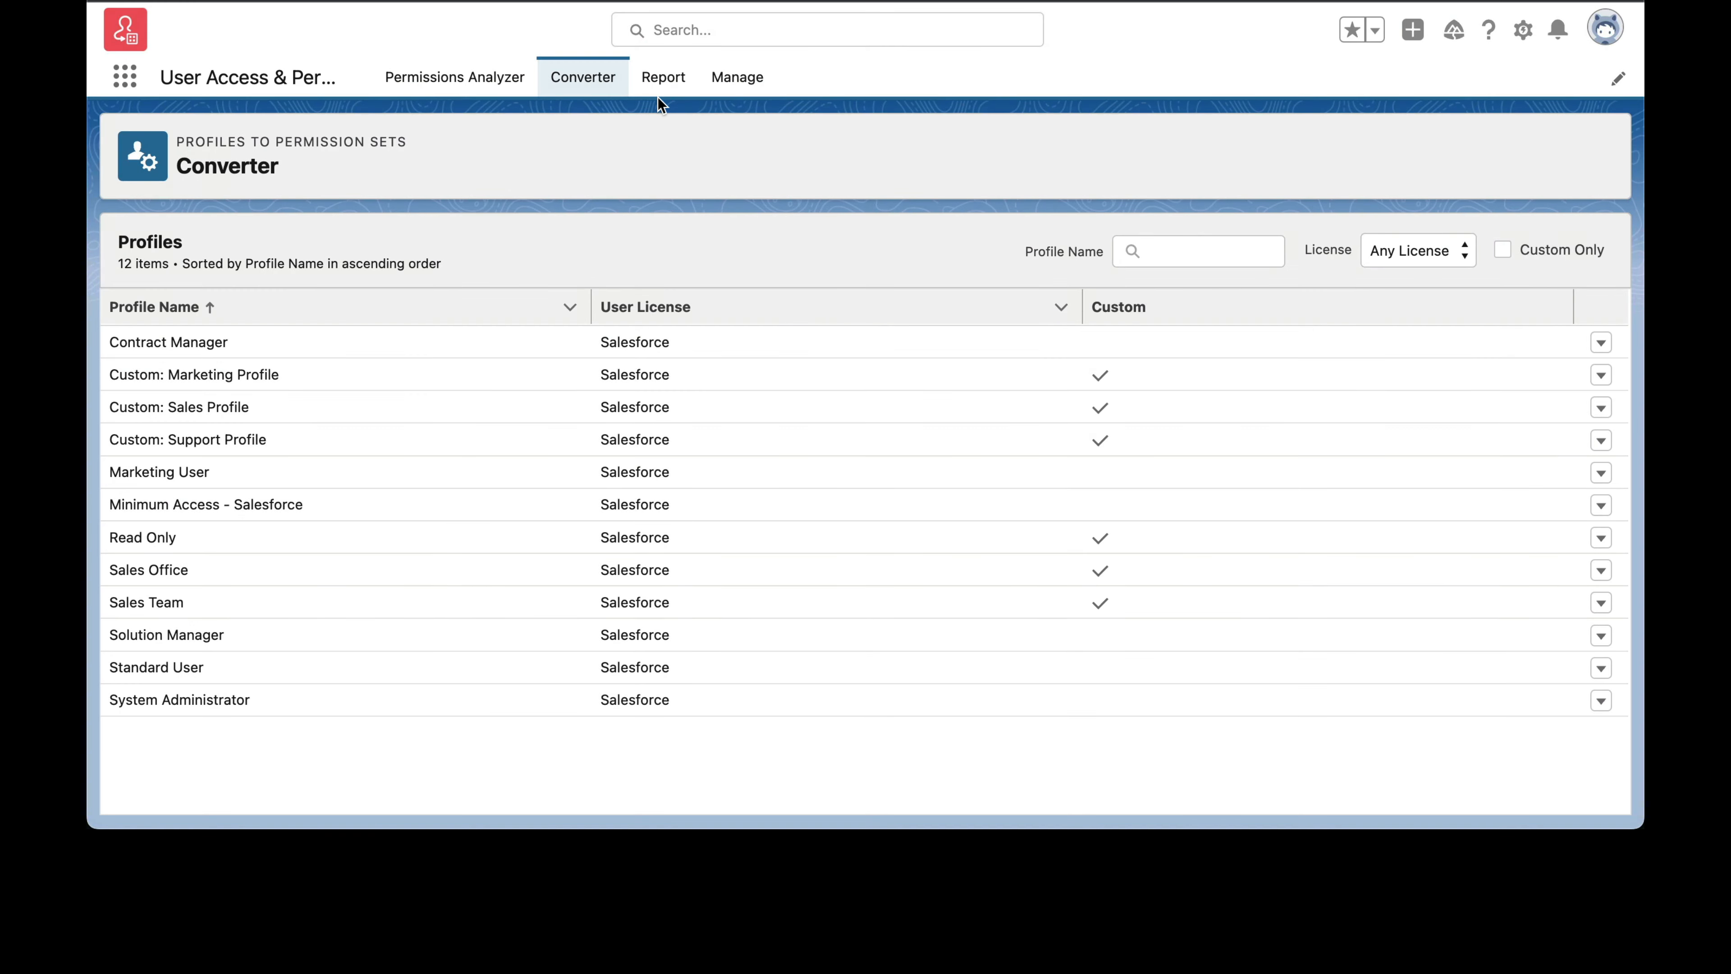
pyautogui.click(657, 92)
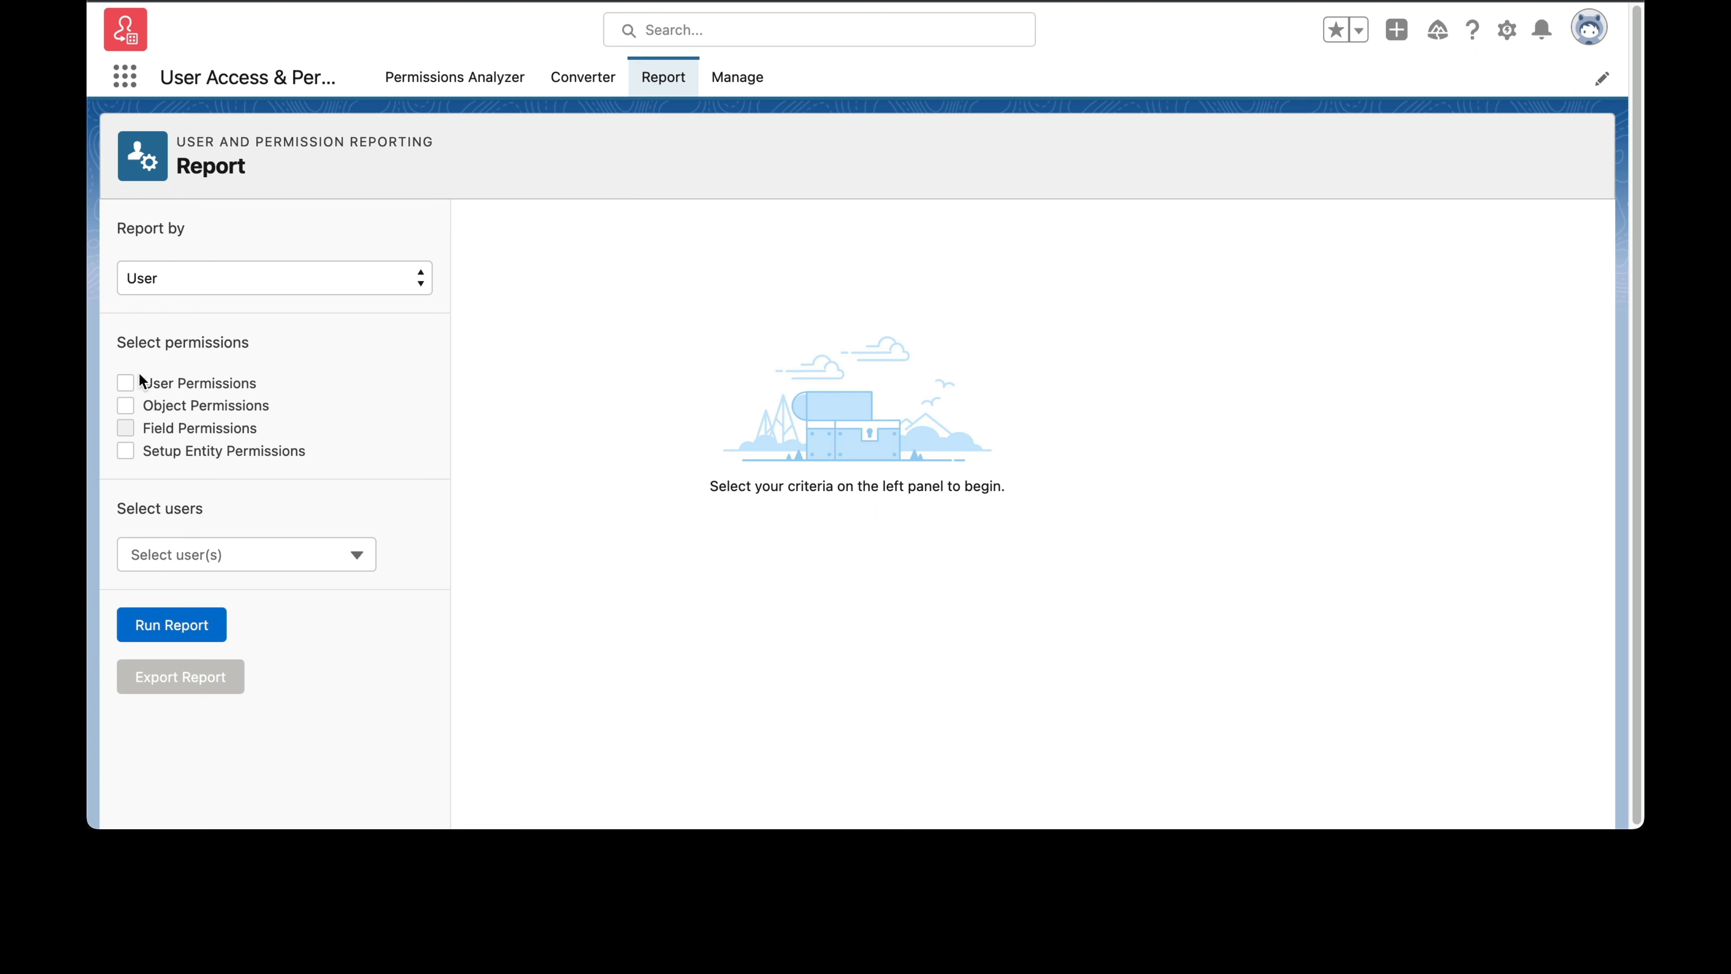
# Step: Include Object Permissions in the report by user, selecting all objects
pyautogui.click(126, 405)
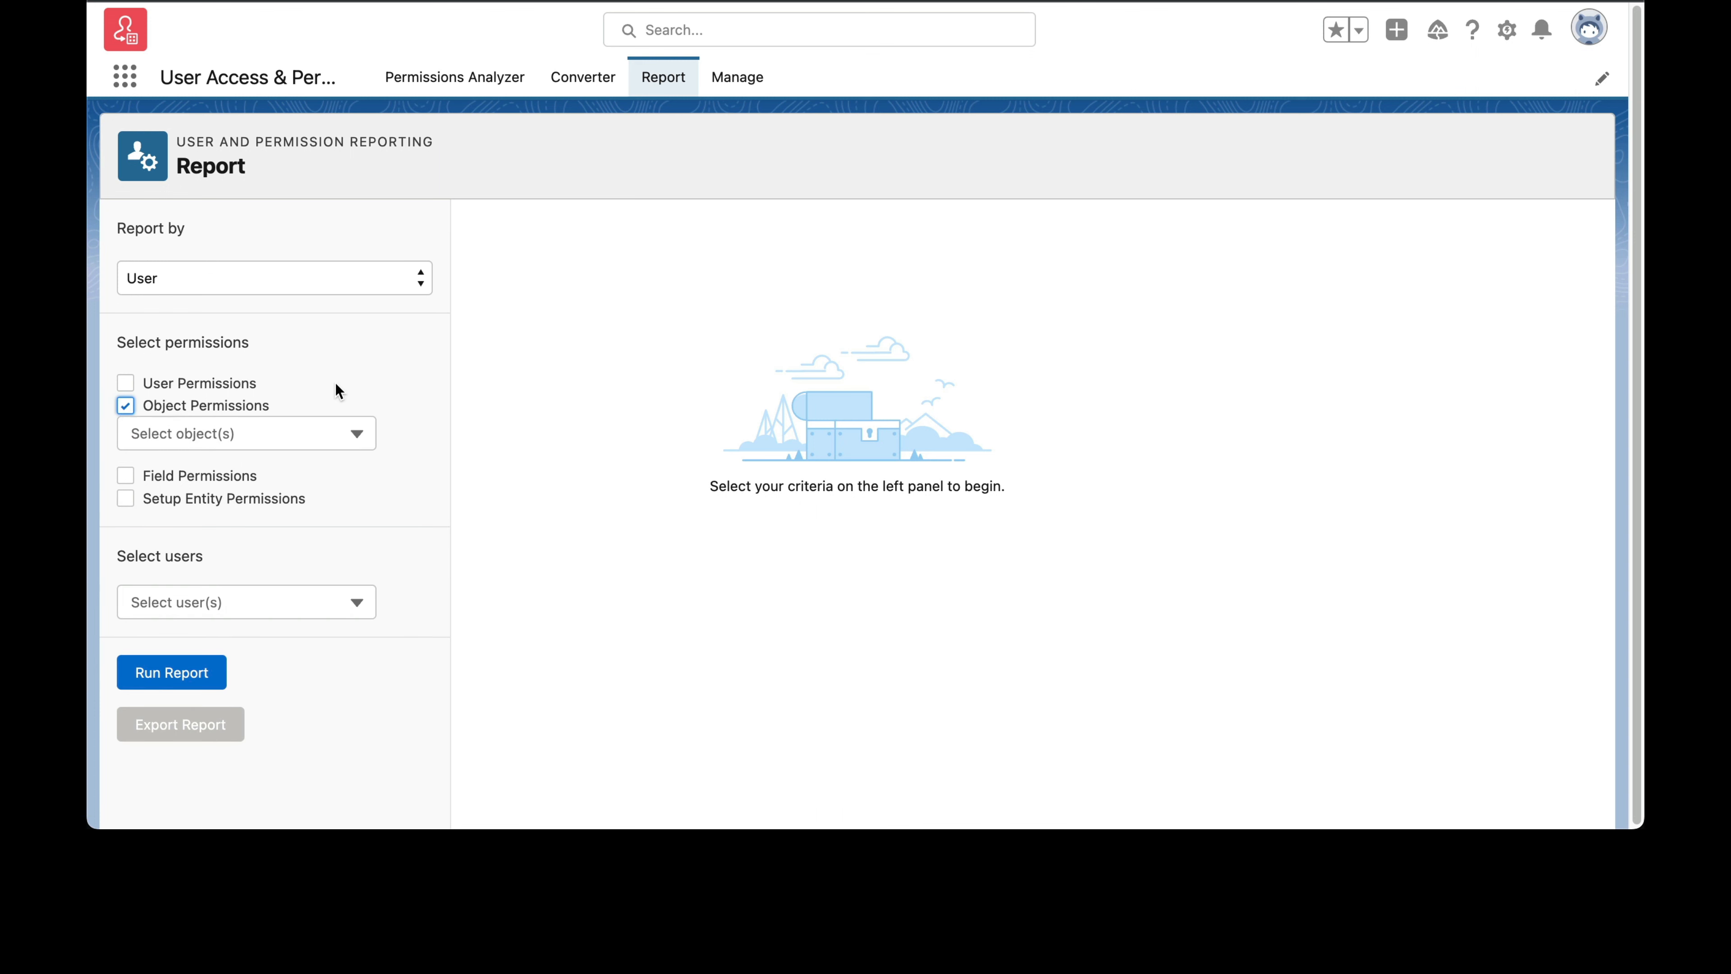
pyautogui.click(257, 434)
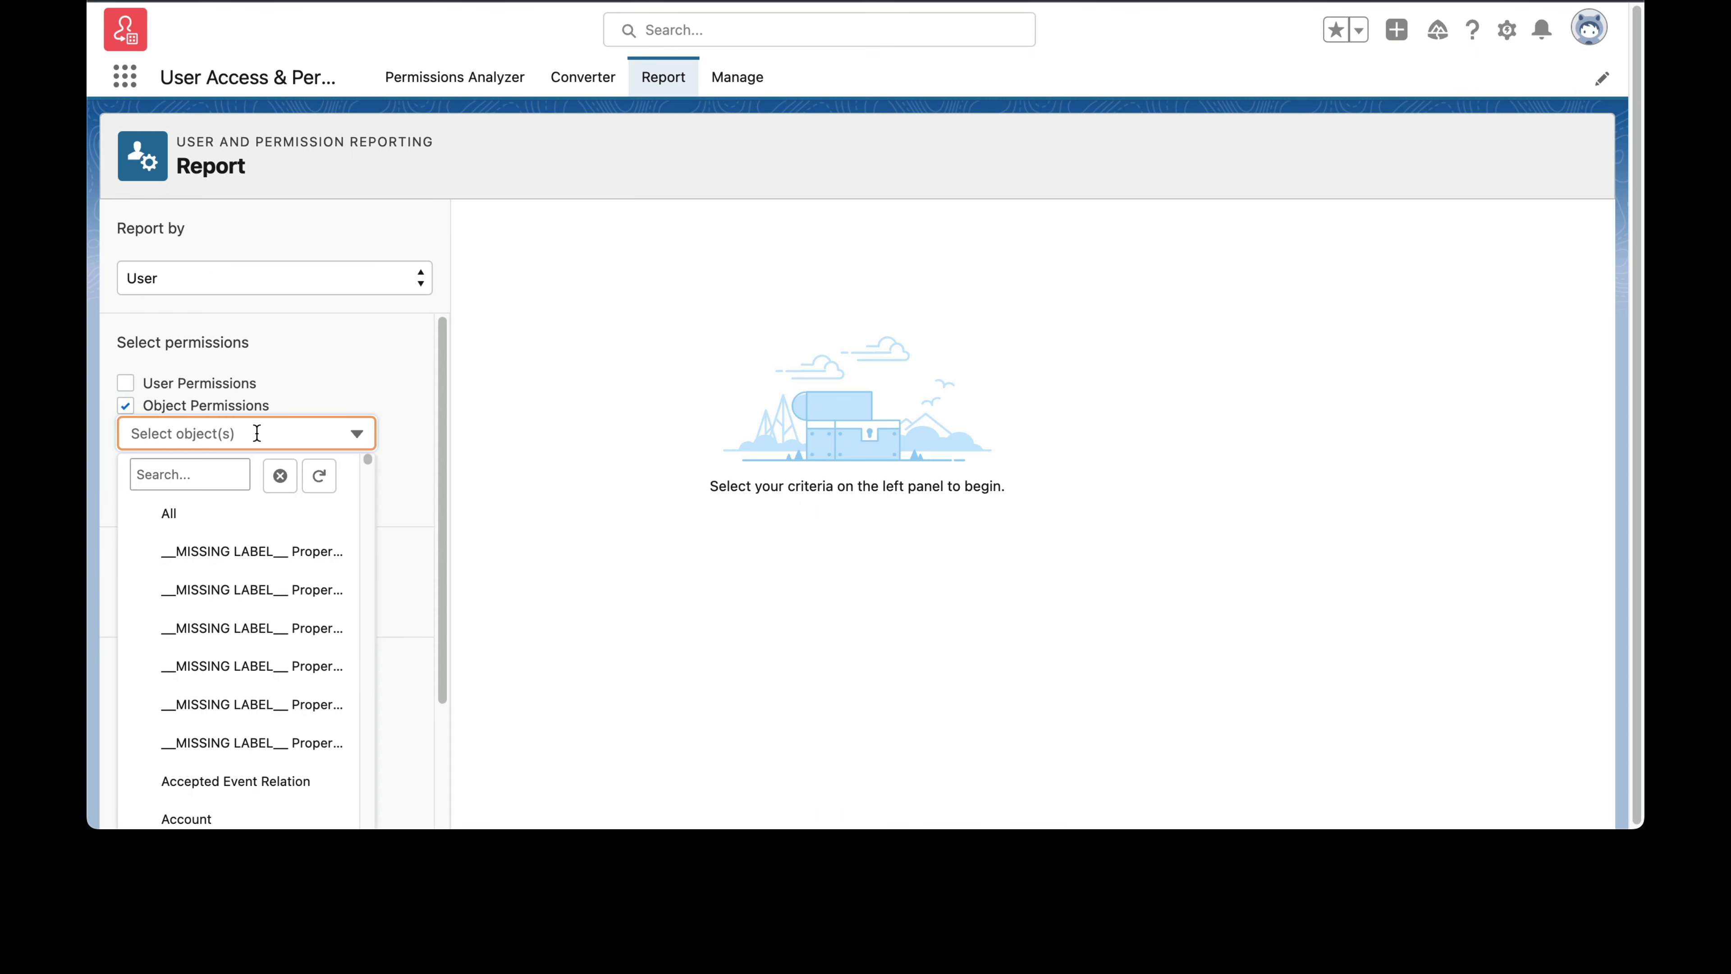
pyautogui.click(178, 514)
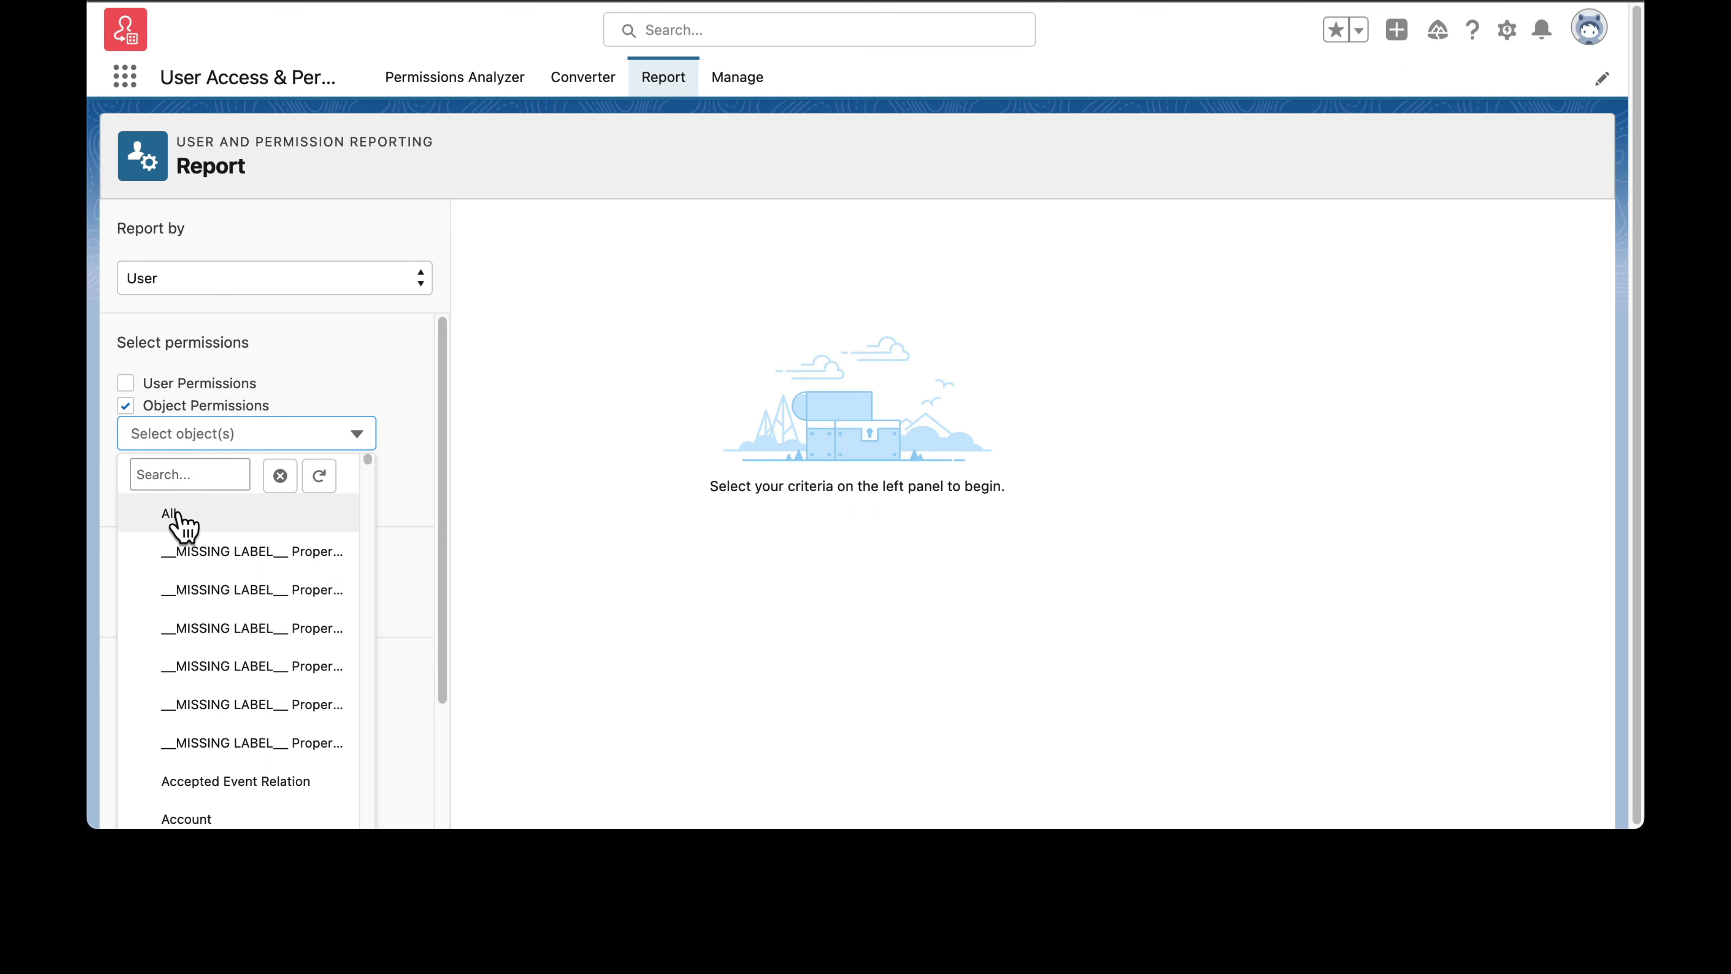
pyautogui.click(378, 385)
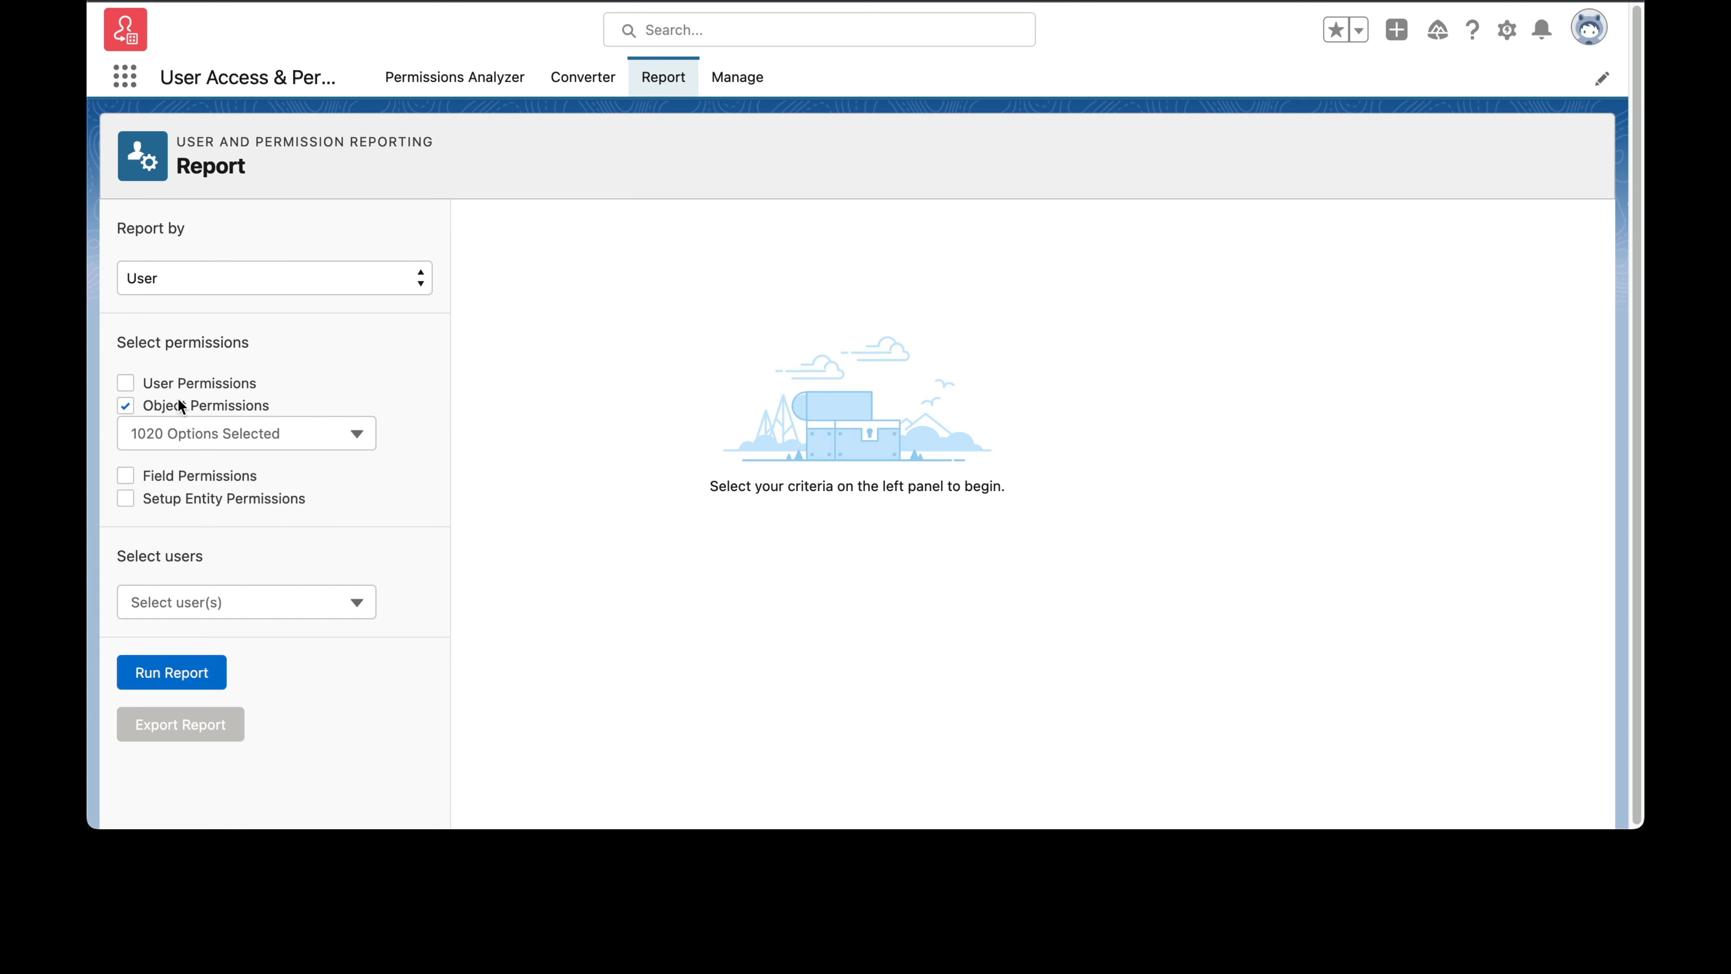
# Step: Try all User Permissions as the report criteria in place of Object Permissions, and return to the Object Permissions selection
pyautogui.click(126, 407)
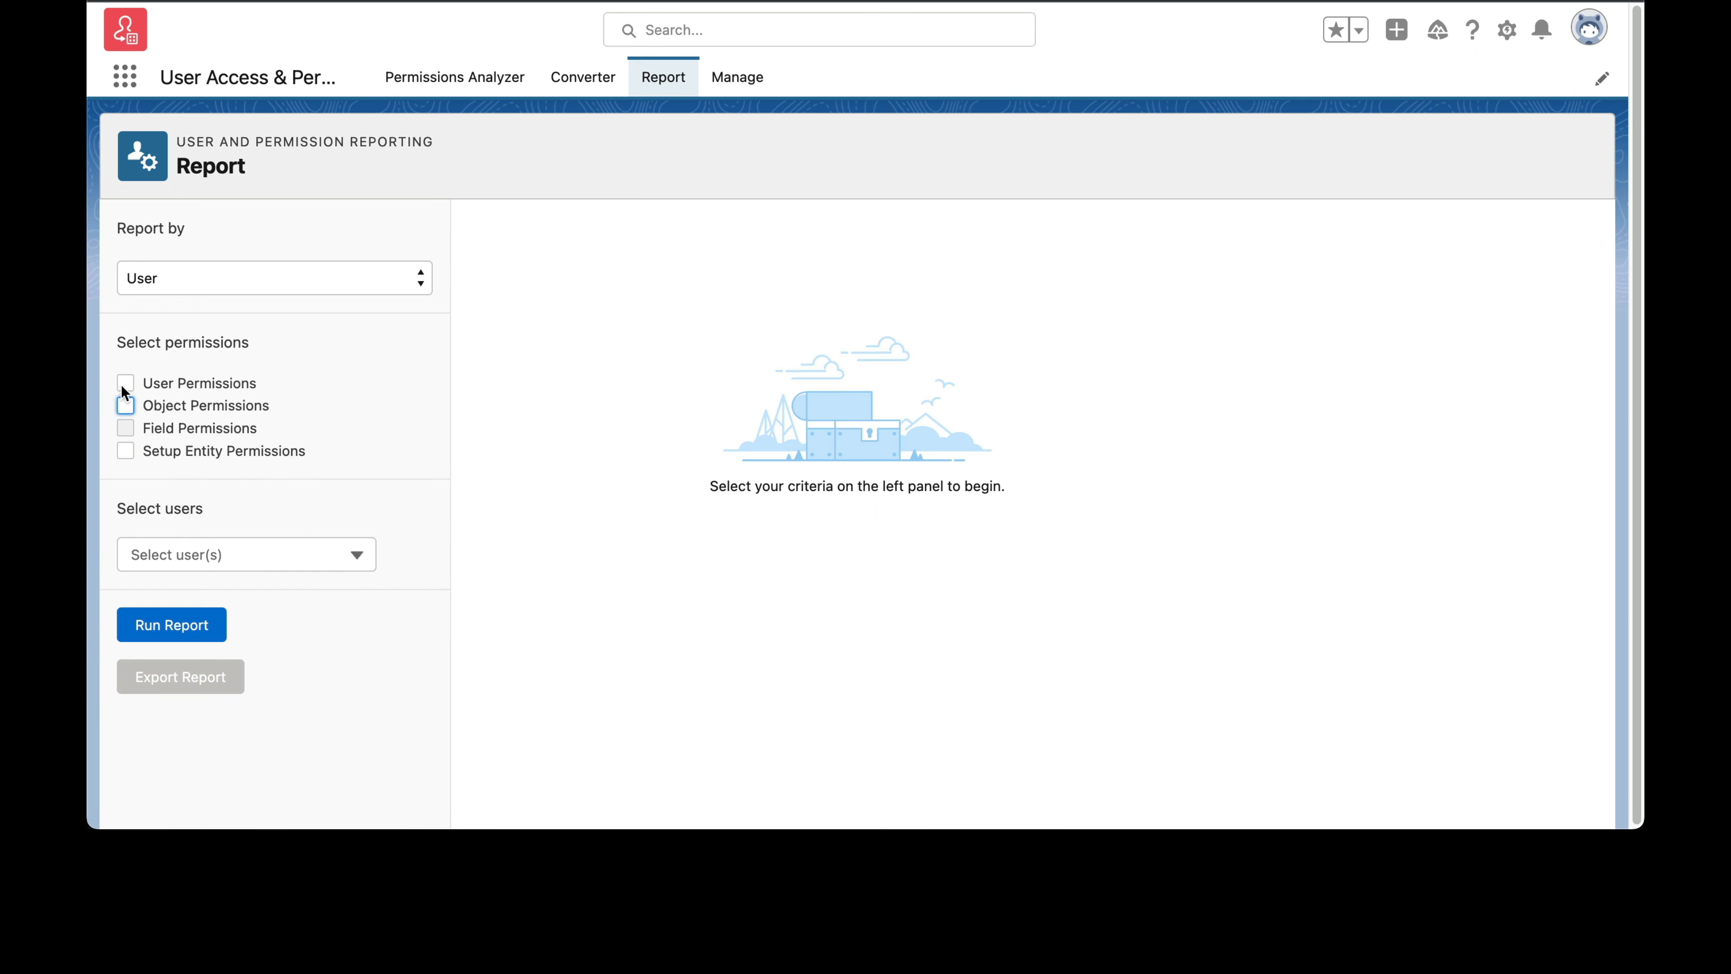
pyautogui.click(125, 383)
pyautogui.click(198, 404)
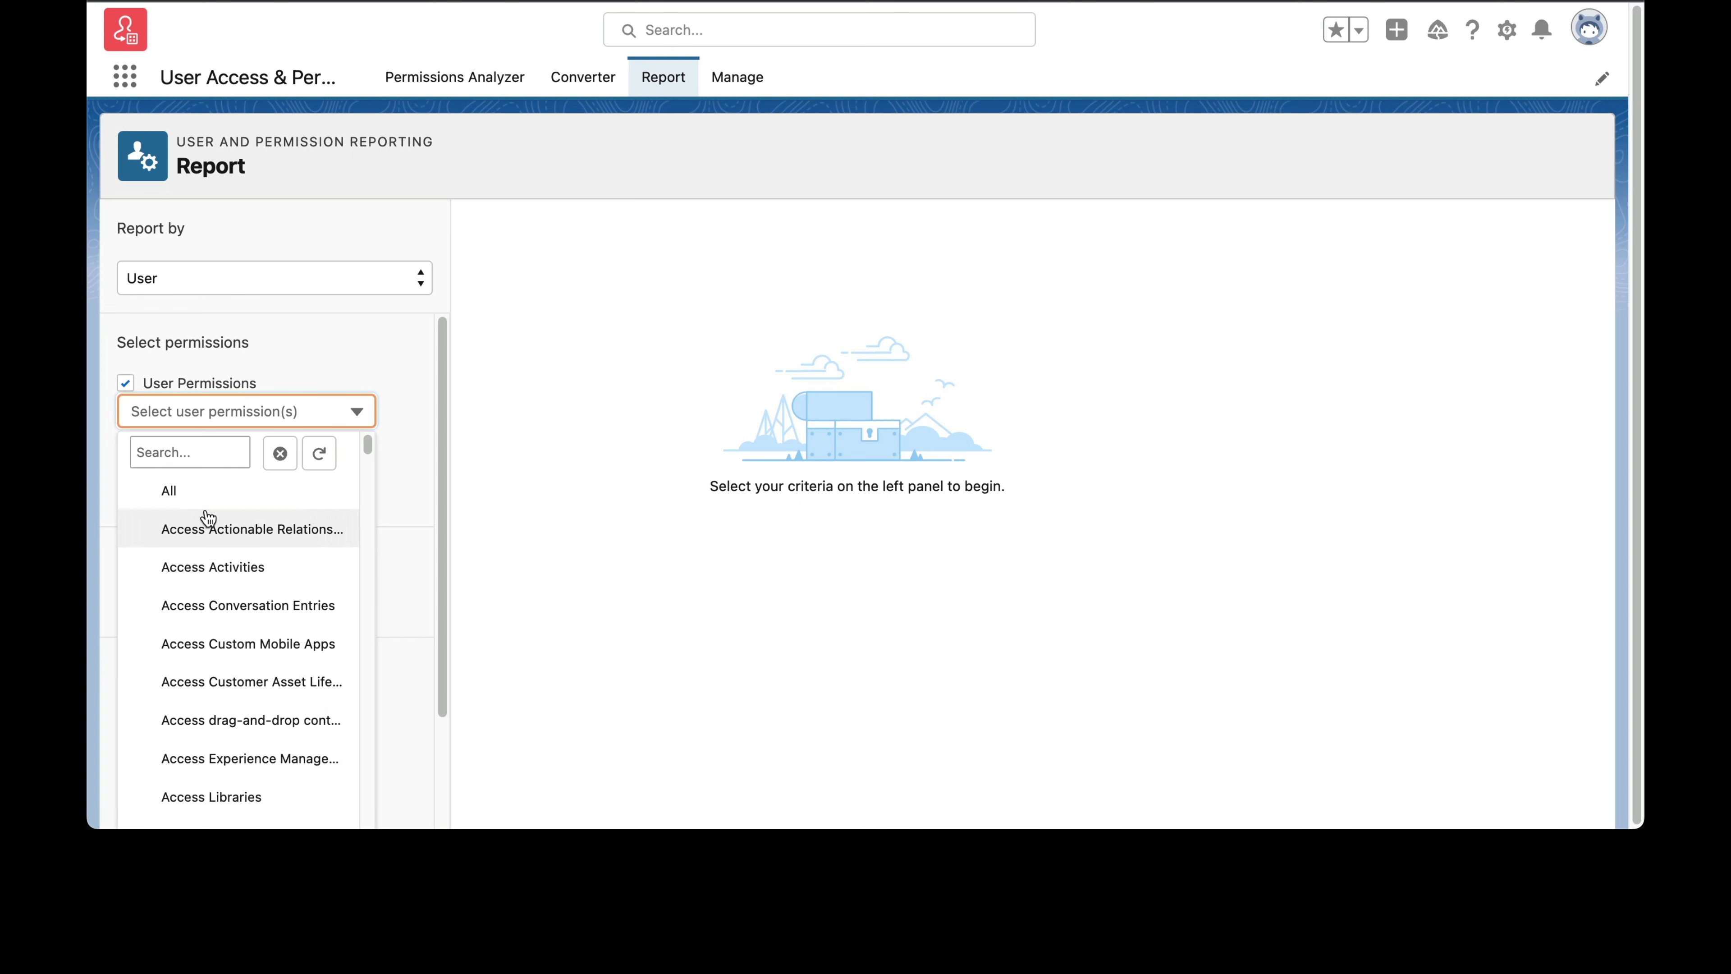
pyautogui.click(197, 497)
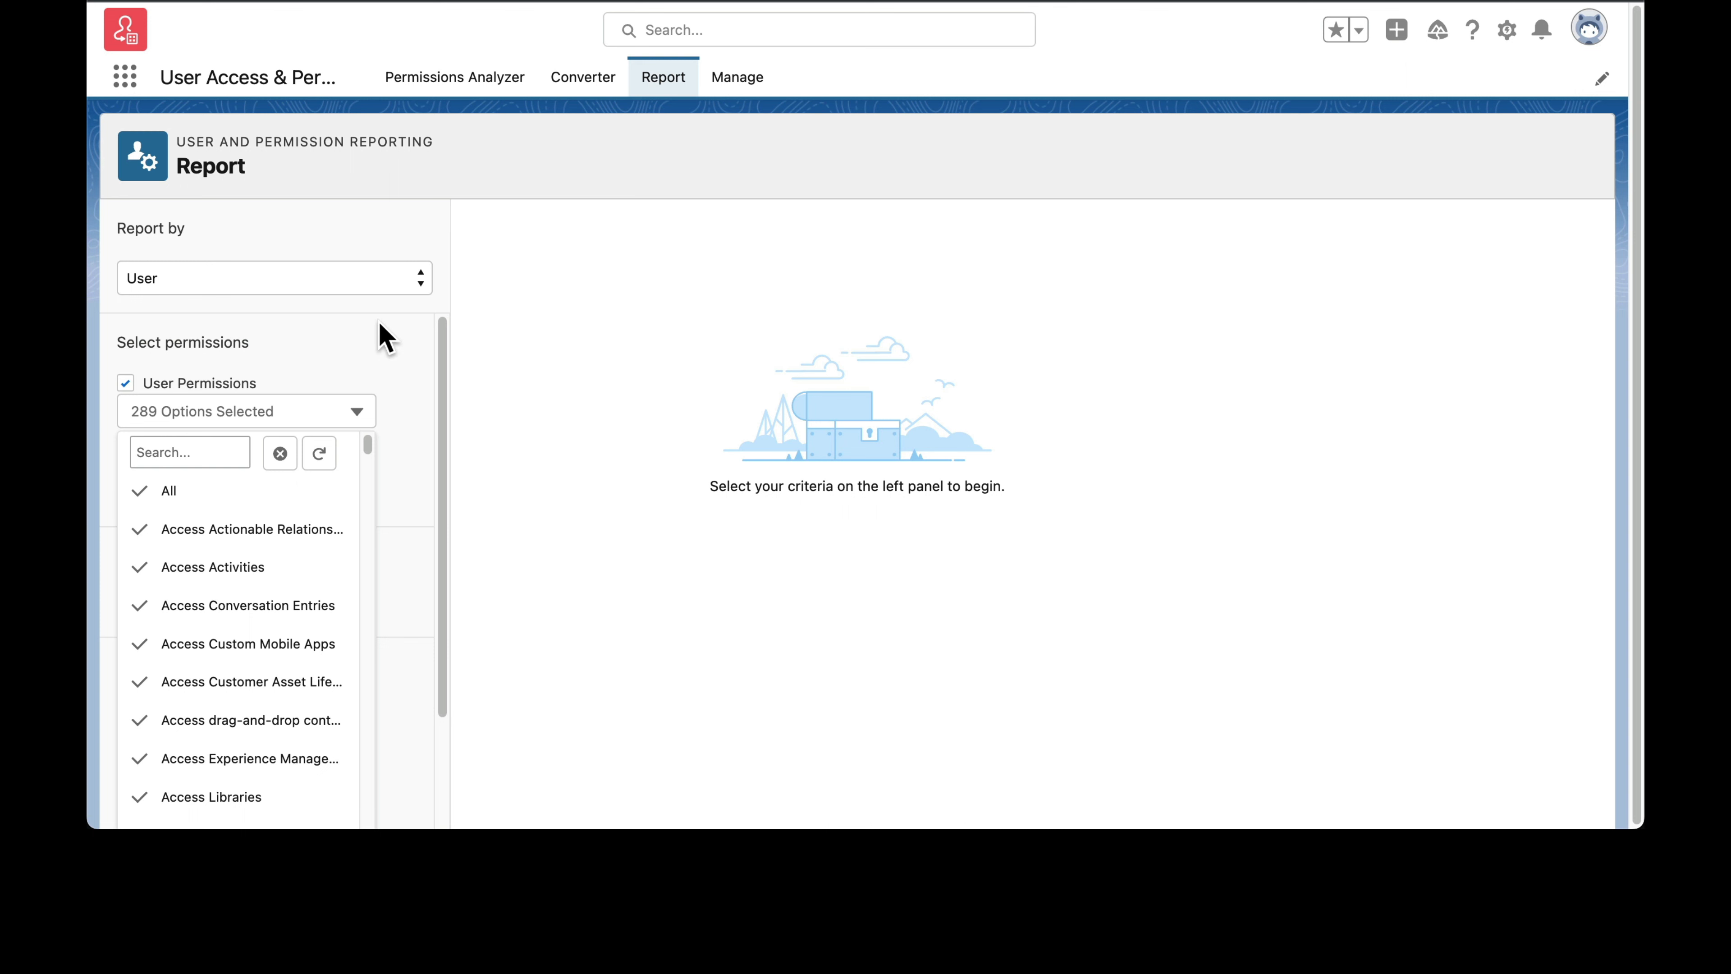
pyautogui.click(385, 336)
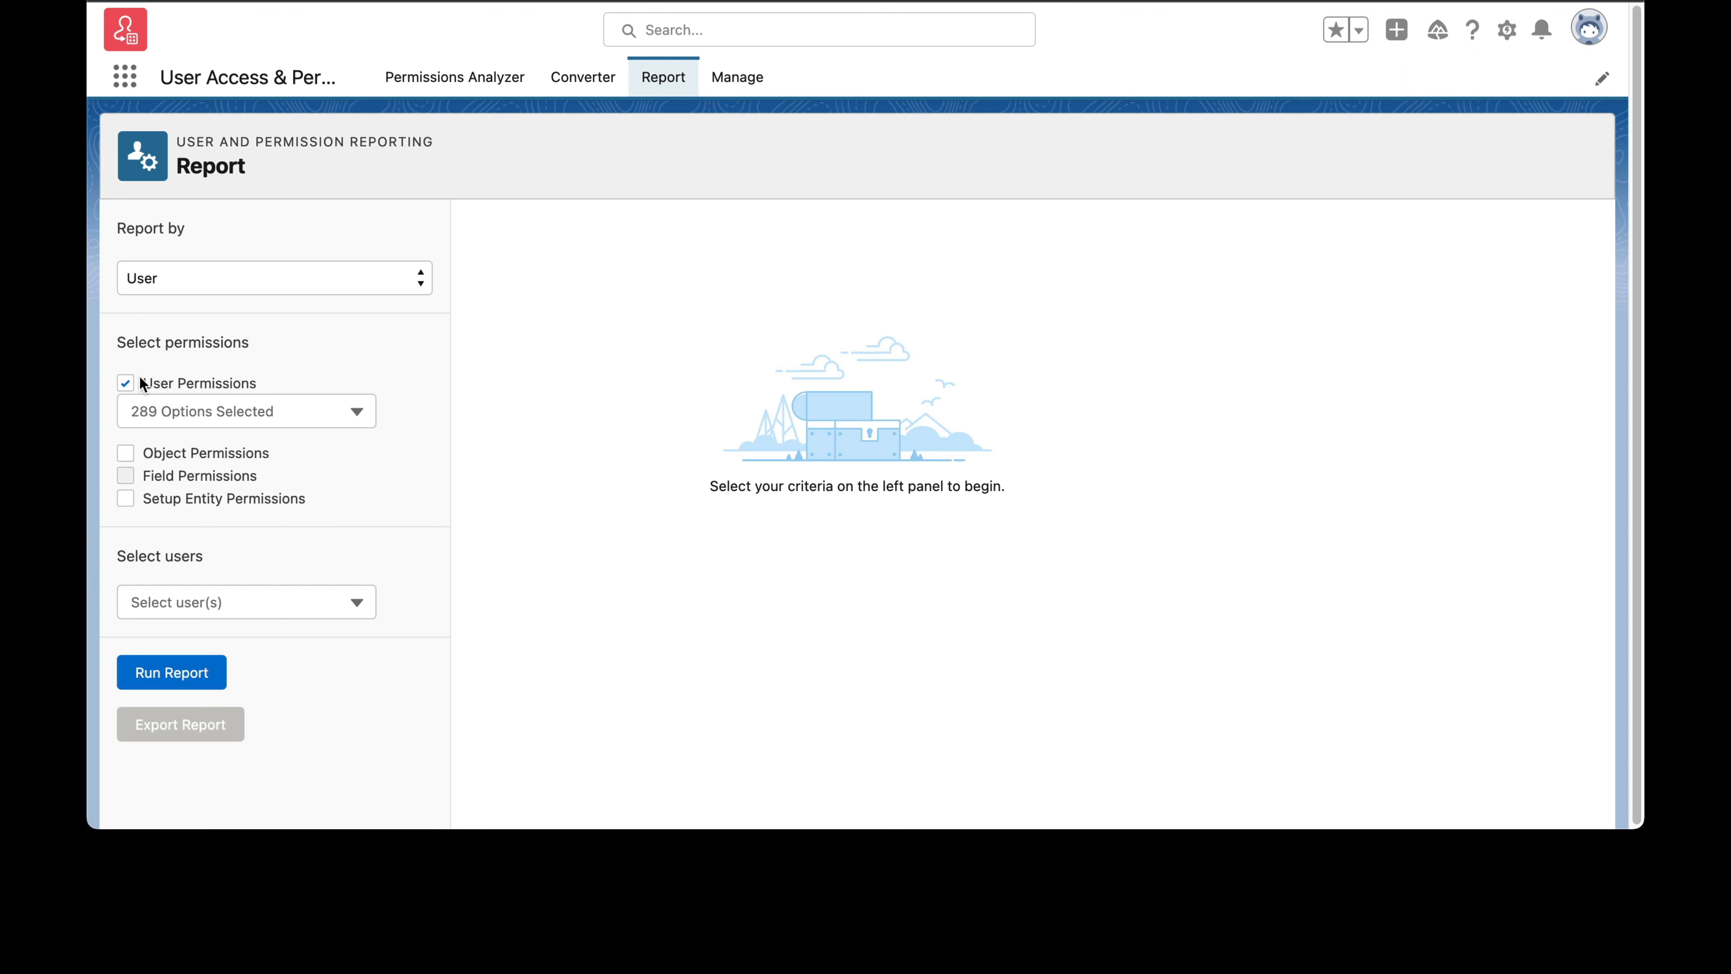
pyautogui.click(125, 384)
pyautogui.click(125, 404)
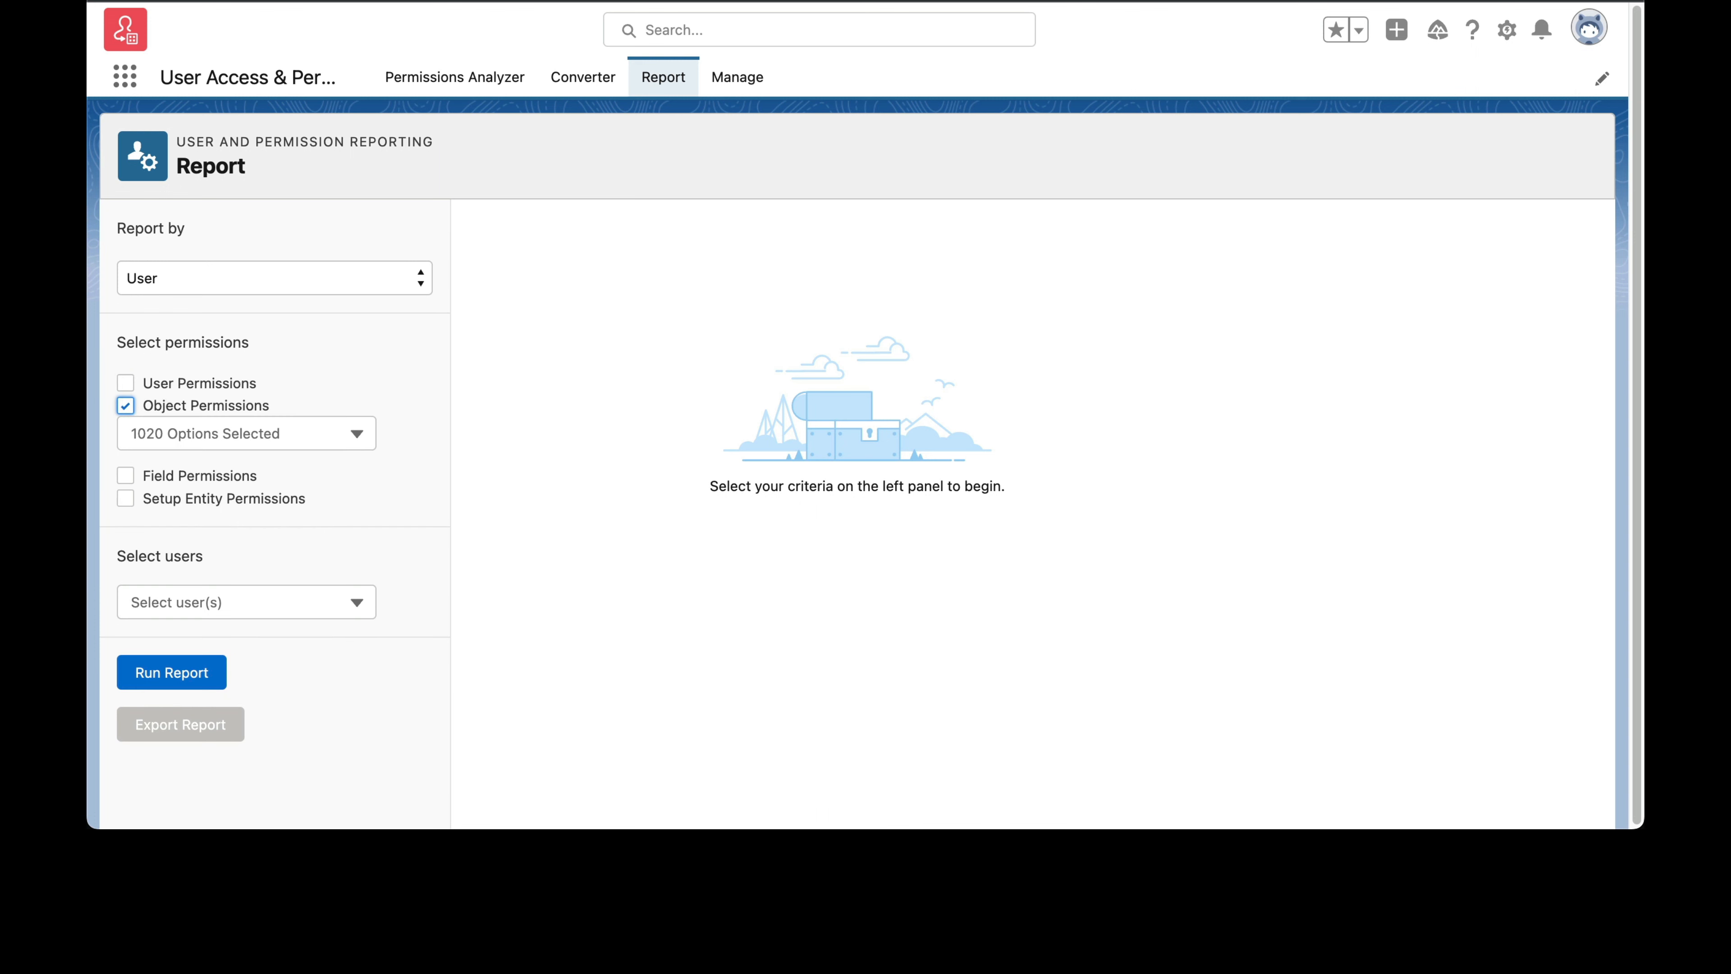
# Step: Select all users for the Object Permissions report and run it
pyautogui.click(171, 677)
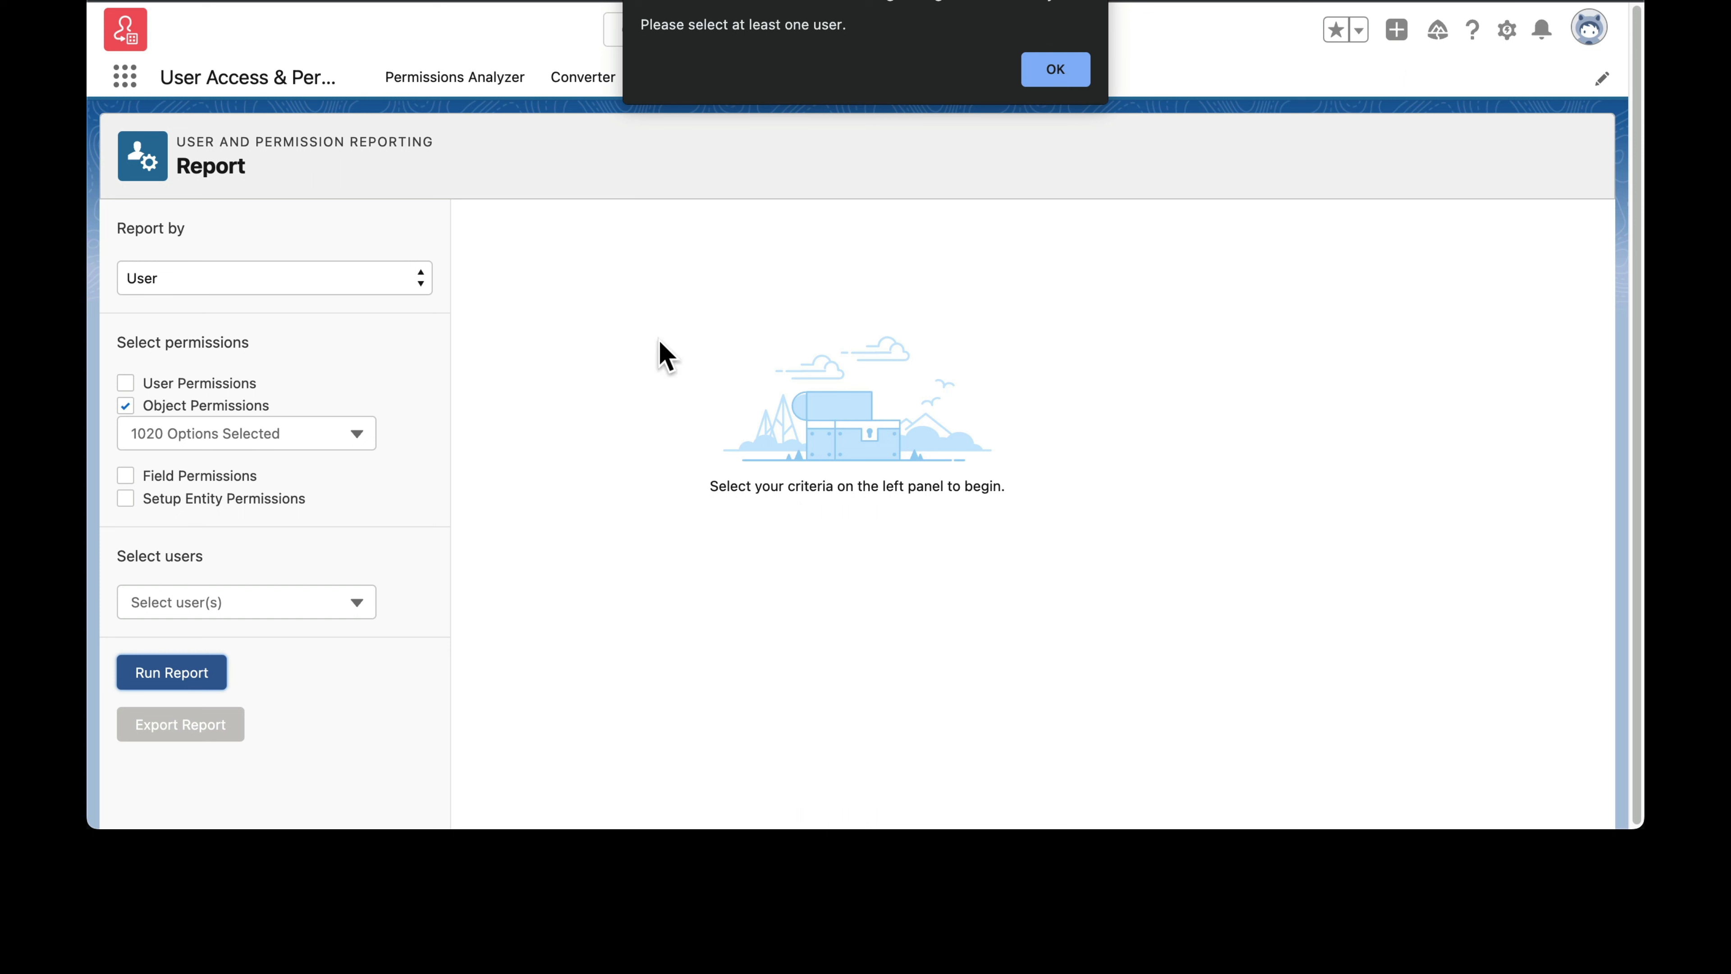
pyautogui.click(1062, 76)
pyautogui.click(295, 590)
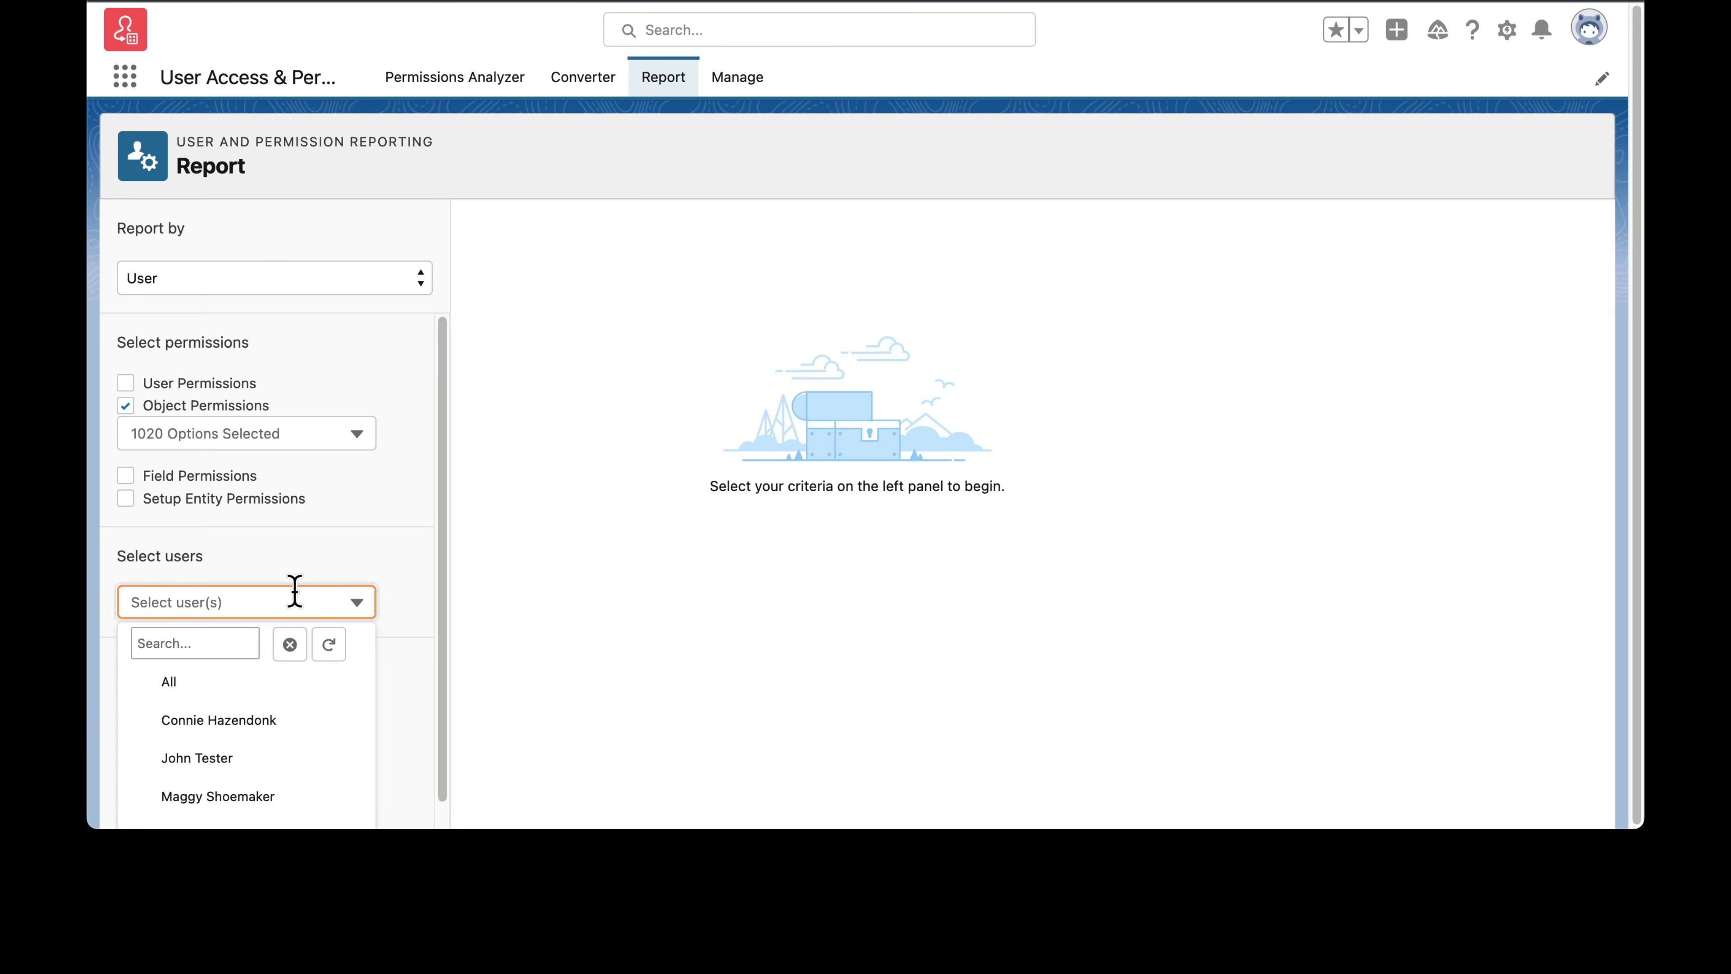
pyautogui.click(184, 685)
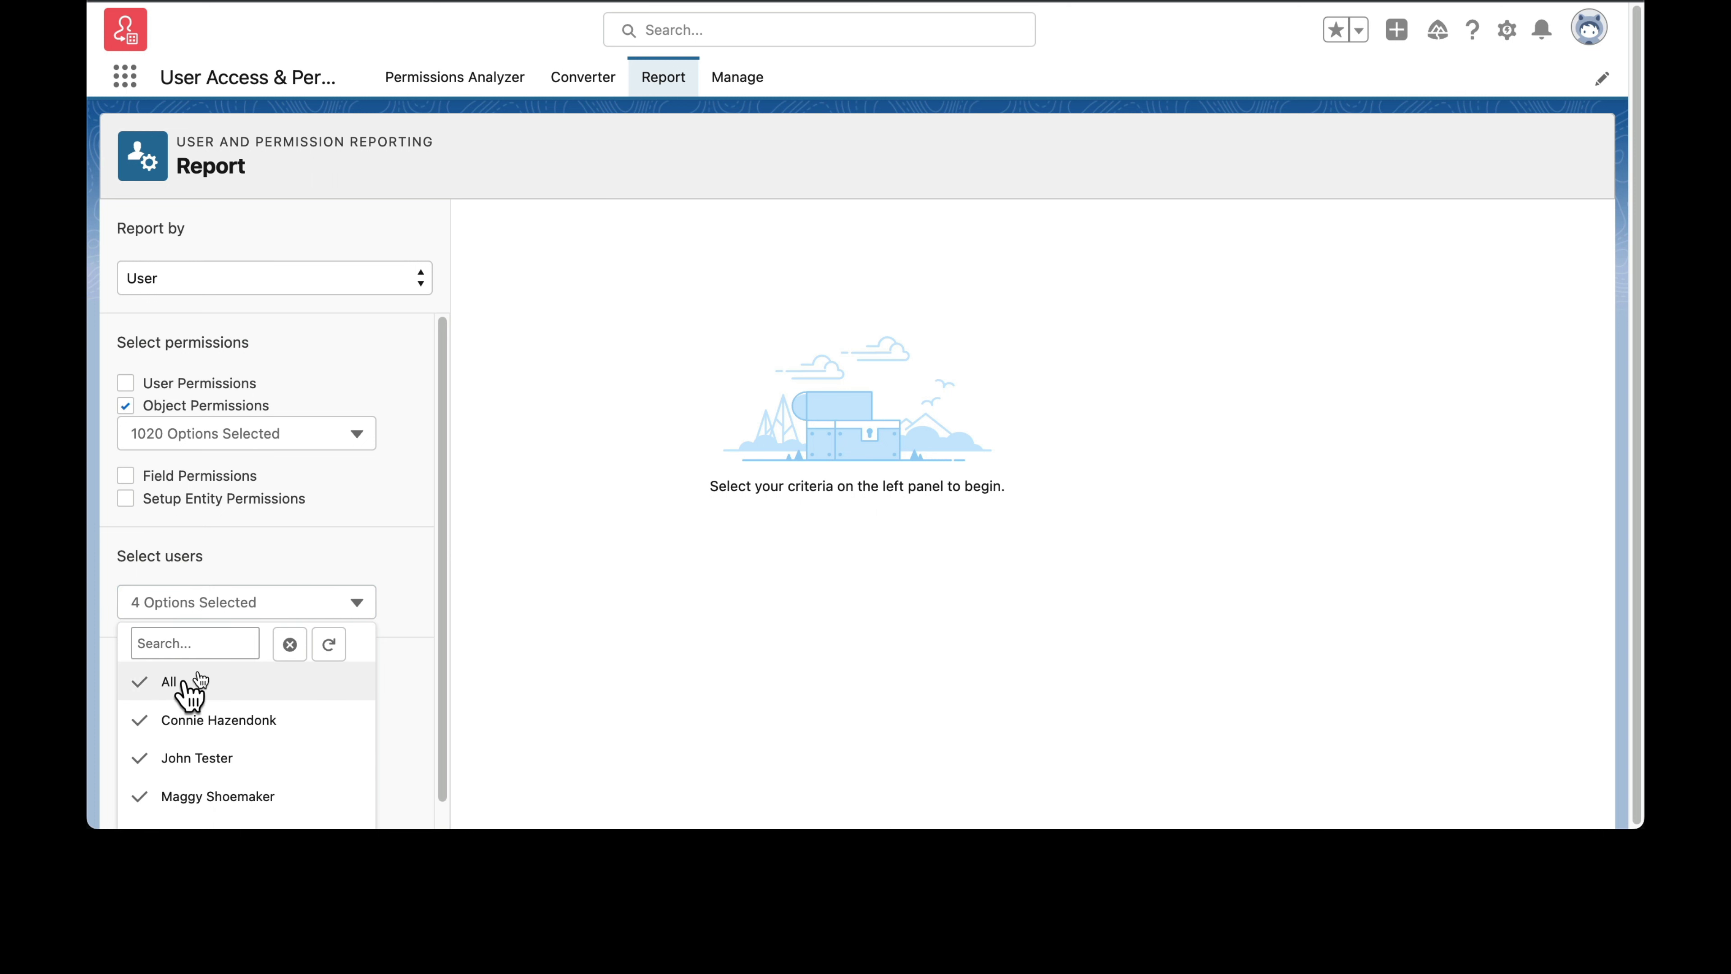
pyautogui.click(344, 539)
pyautogui.click(177, 671)
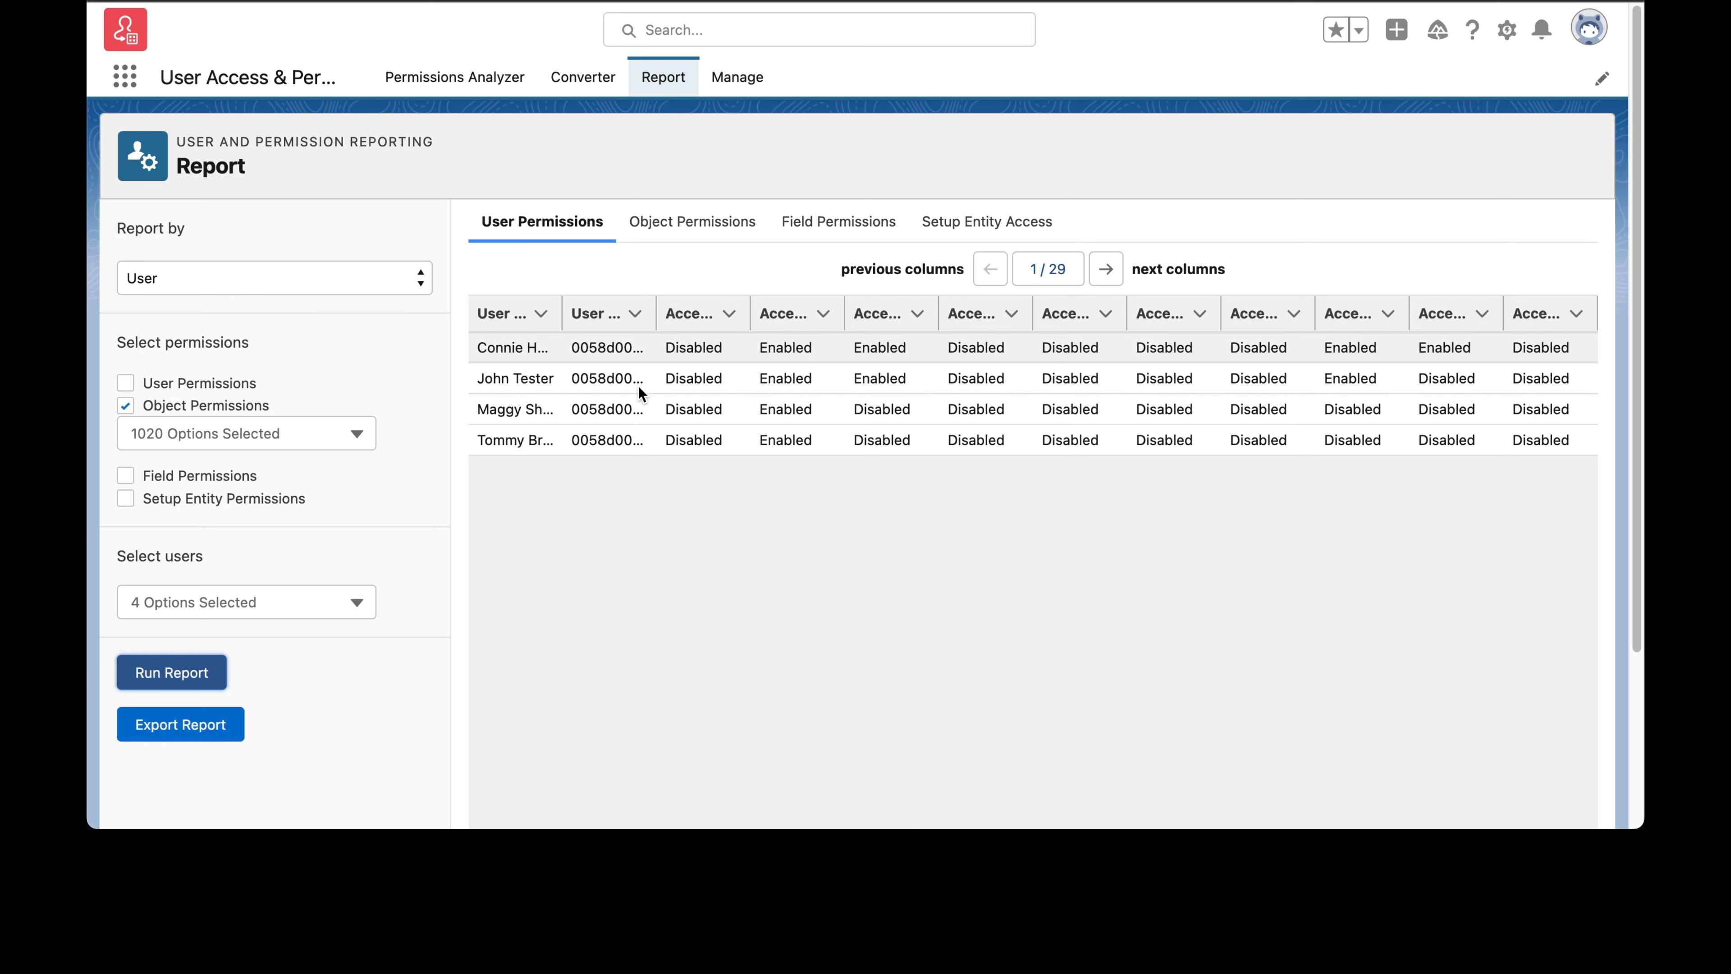
# Step: Examine the report's user permission and object permission results per user, and return to the Permissions Analyzer
pyautogui.moveTo(747, 310); pyautogui.dragTo(753, 354)
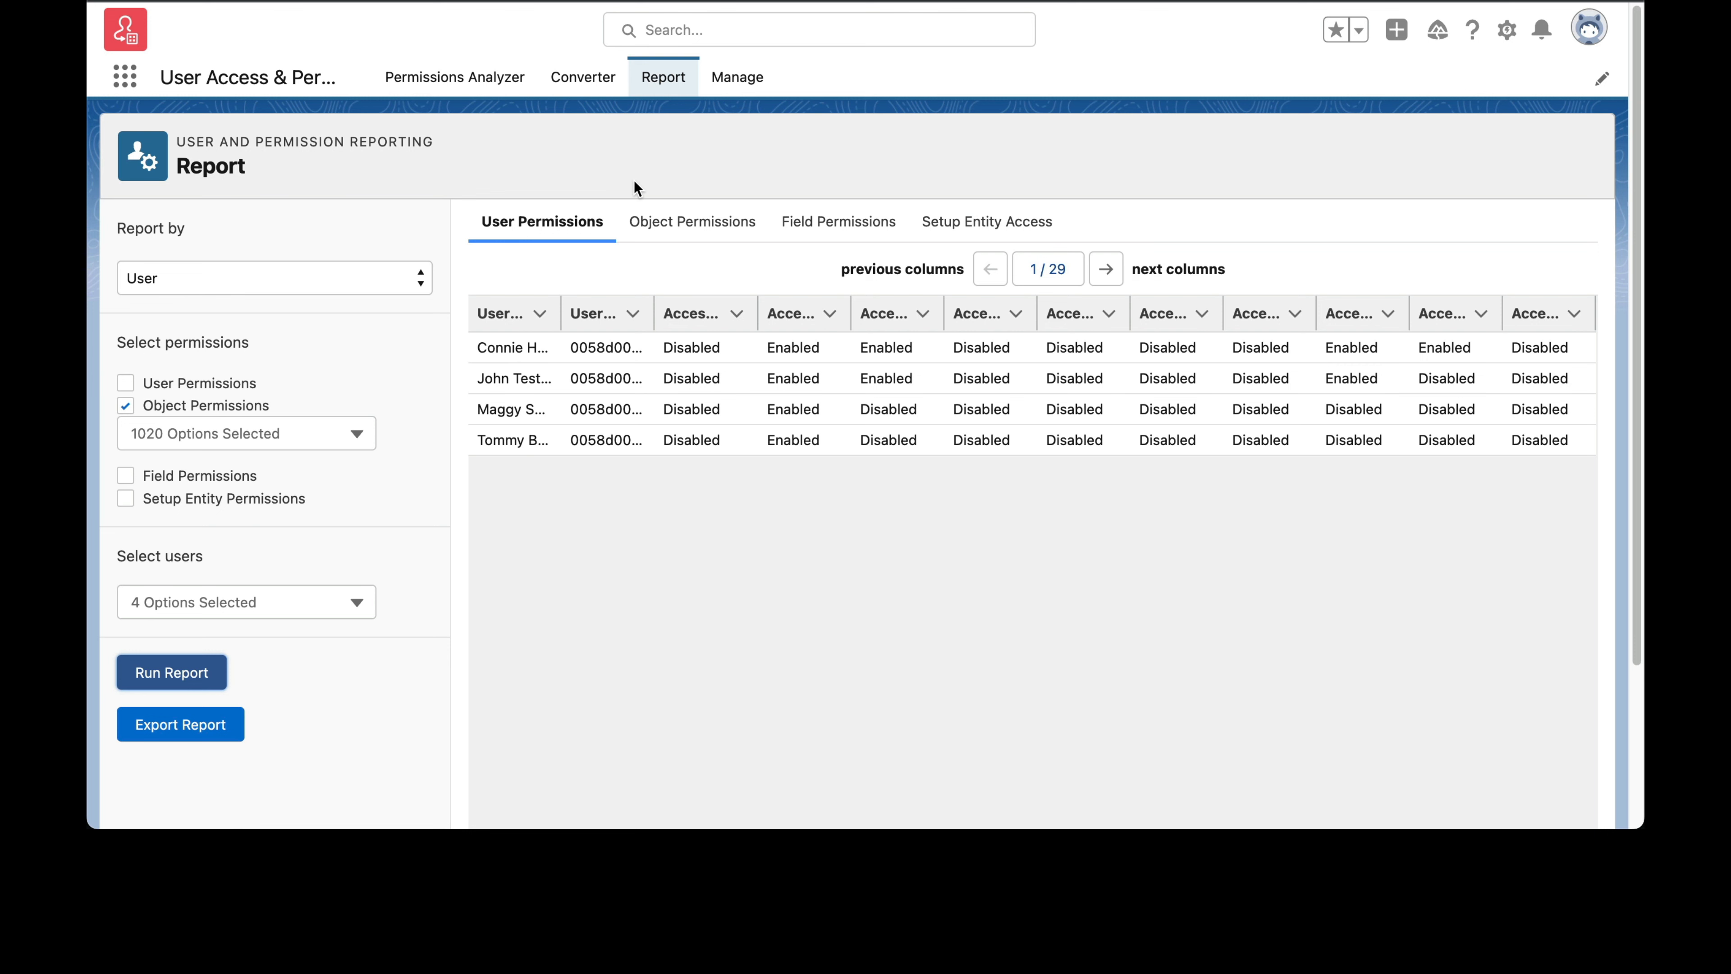
pyautogui.click(658, 226)
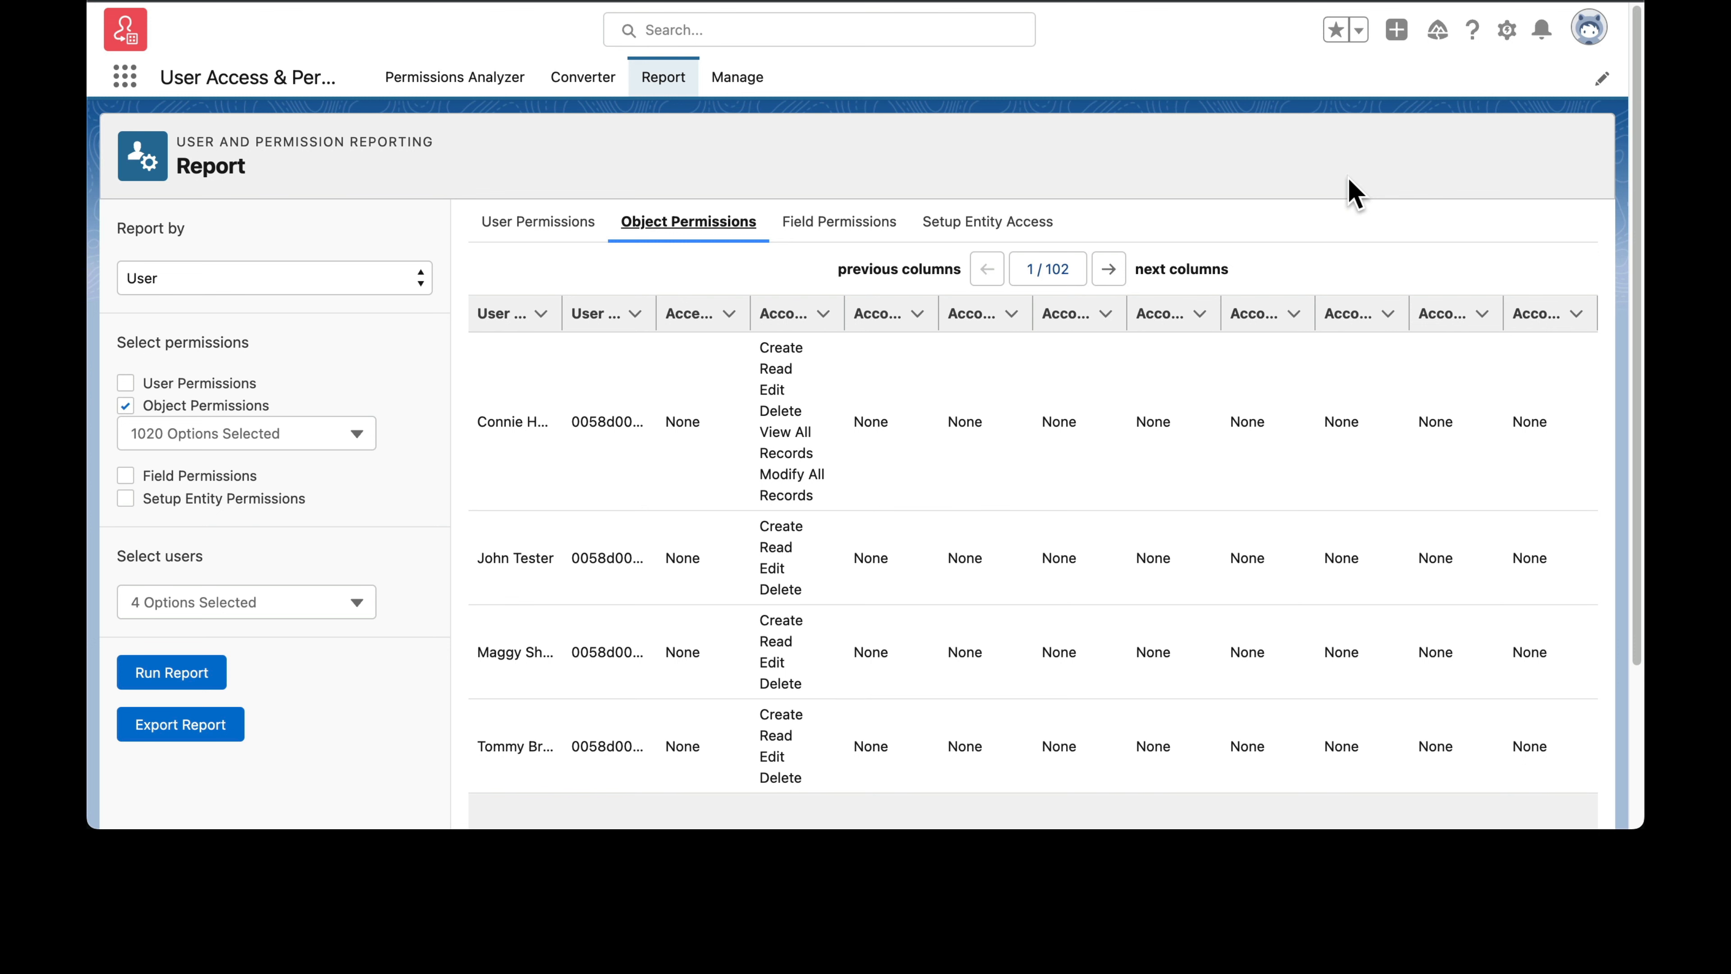
pyautogui.click(430, 83)
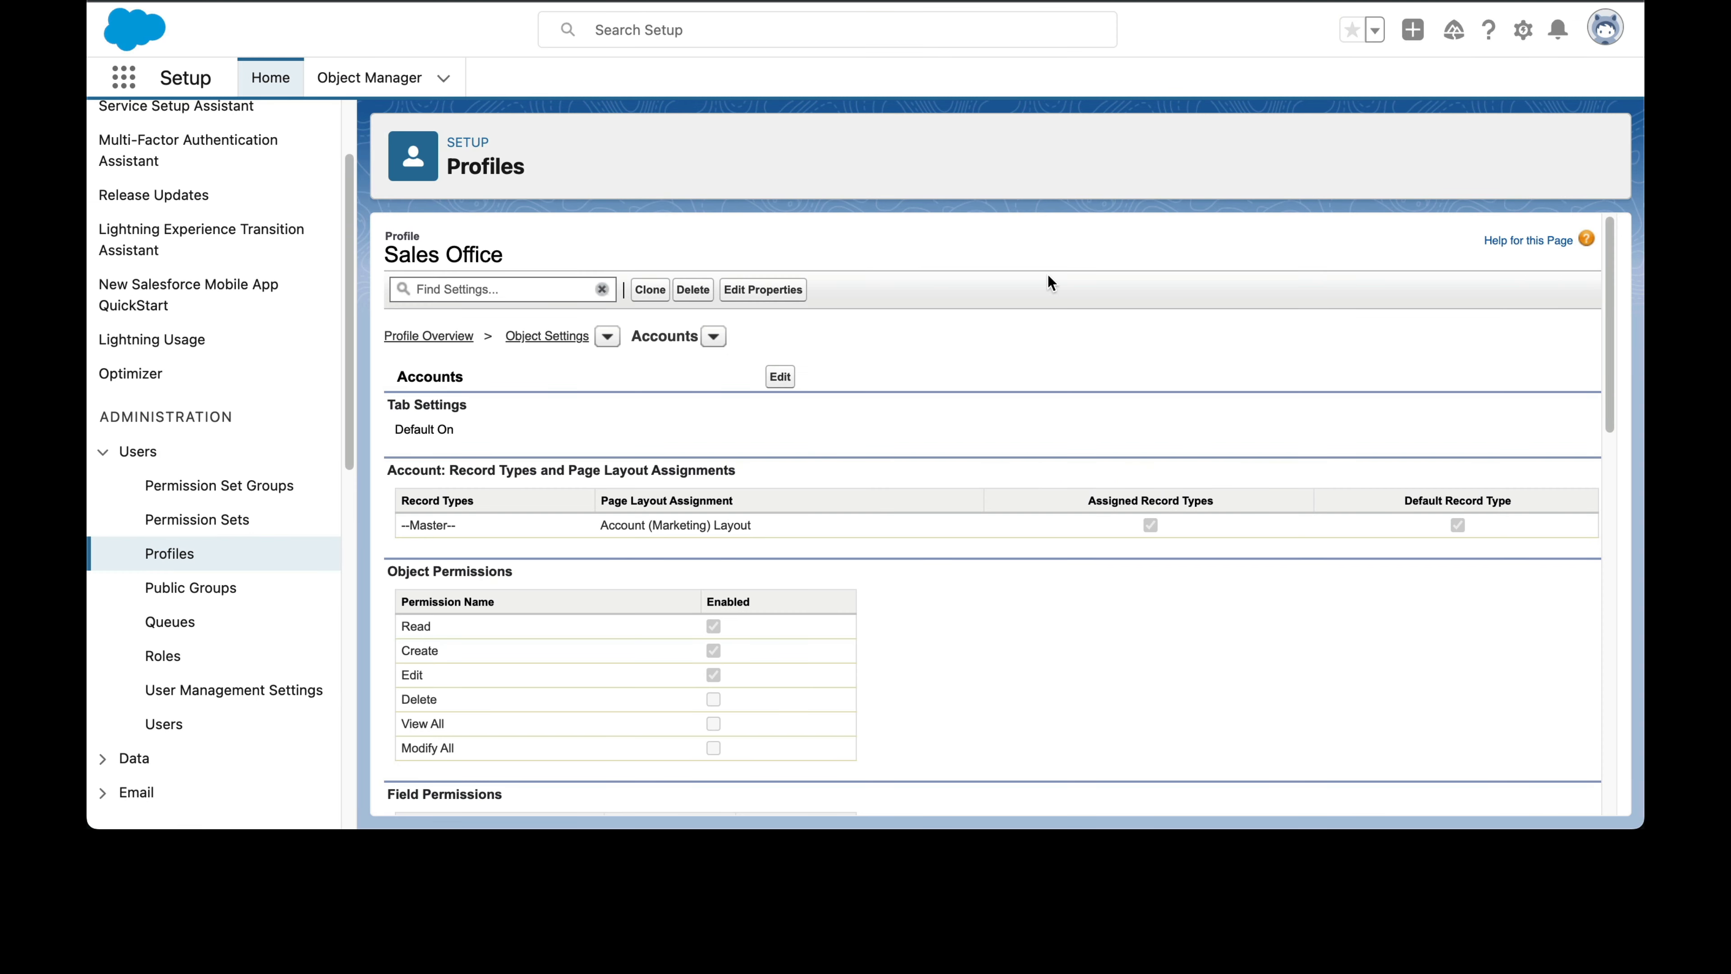
# Step: Open the detail page of the user with the Sales Office profile in Setup and review their permission set assignments
pyautogui.click(174, 726)
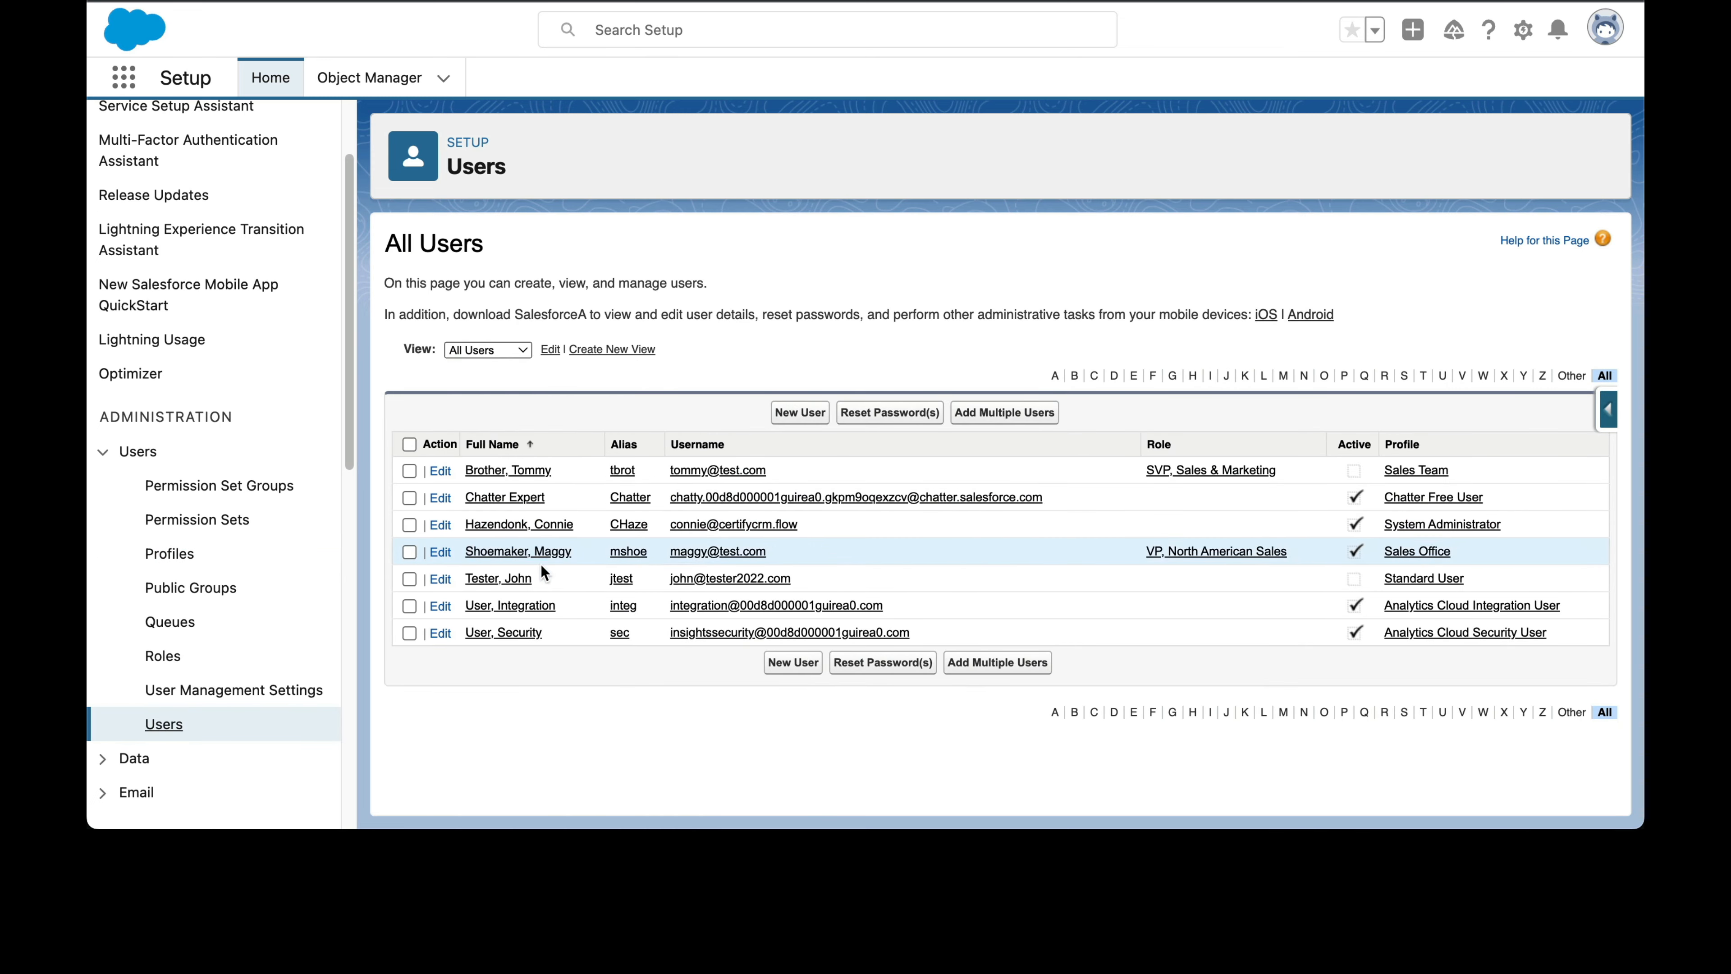
pyautogui.click(538, 552)
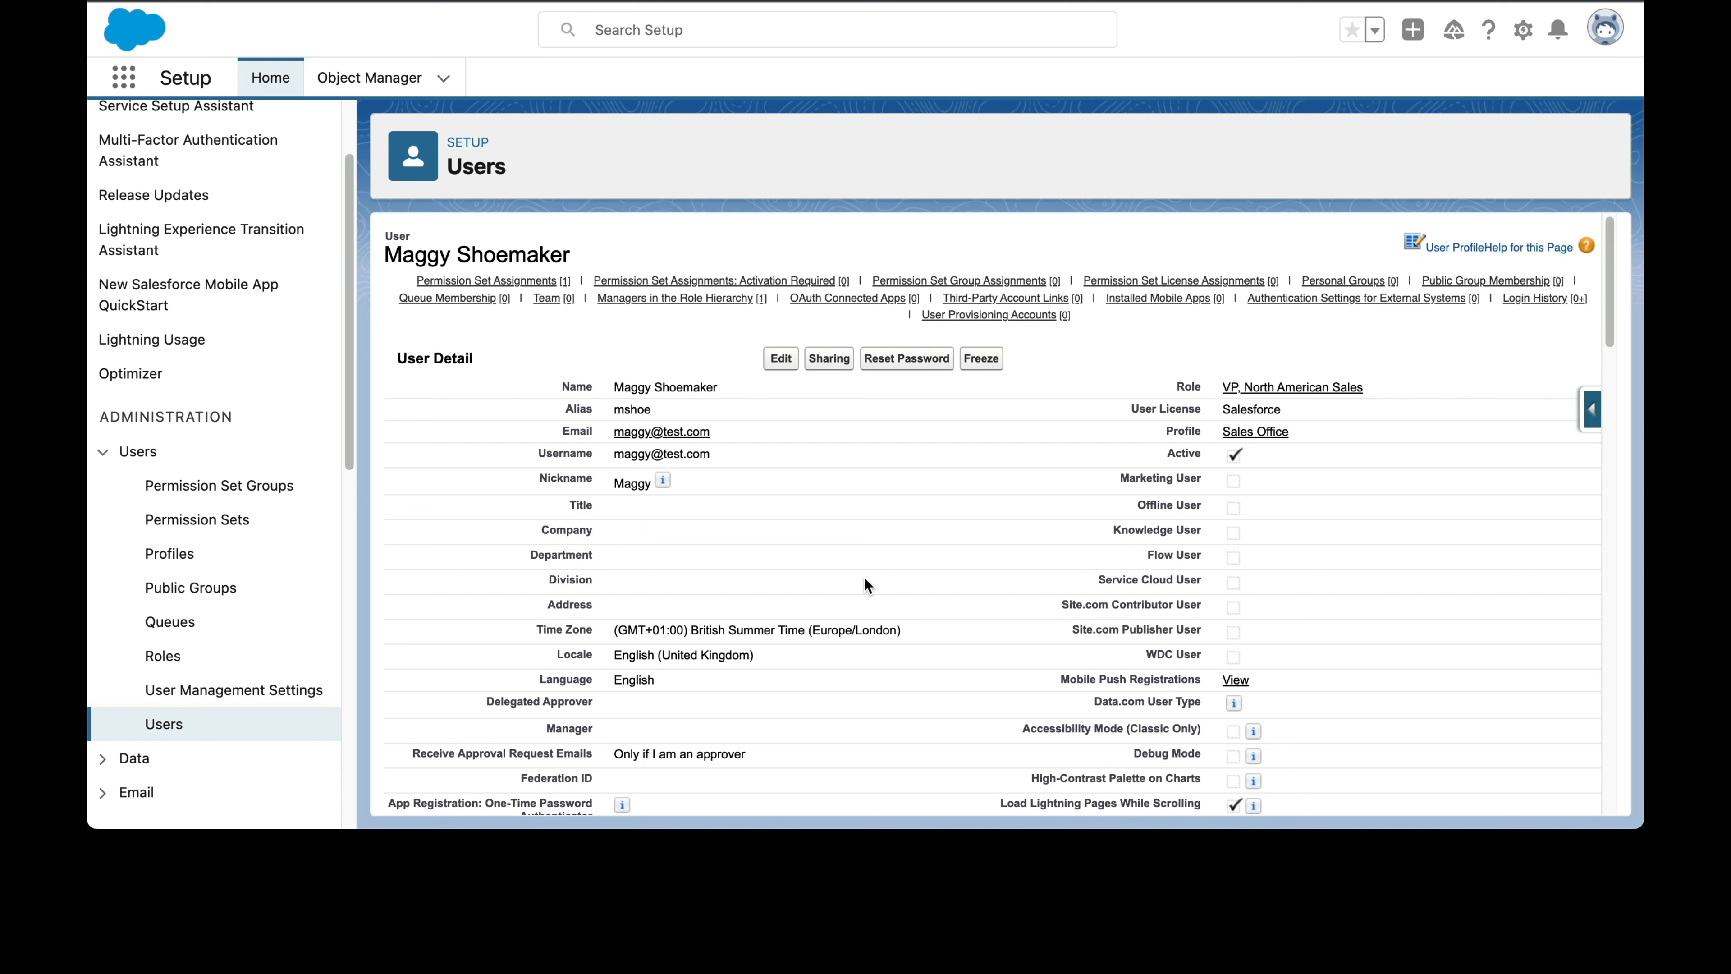
pyautogui.scroll(-3, 872, 586)
pyautogui.scroll(-10, 866, 590)
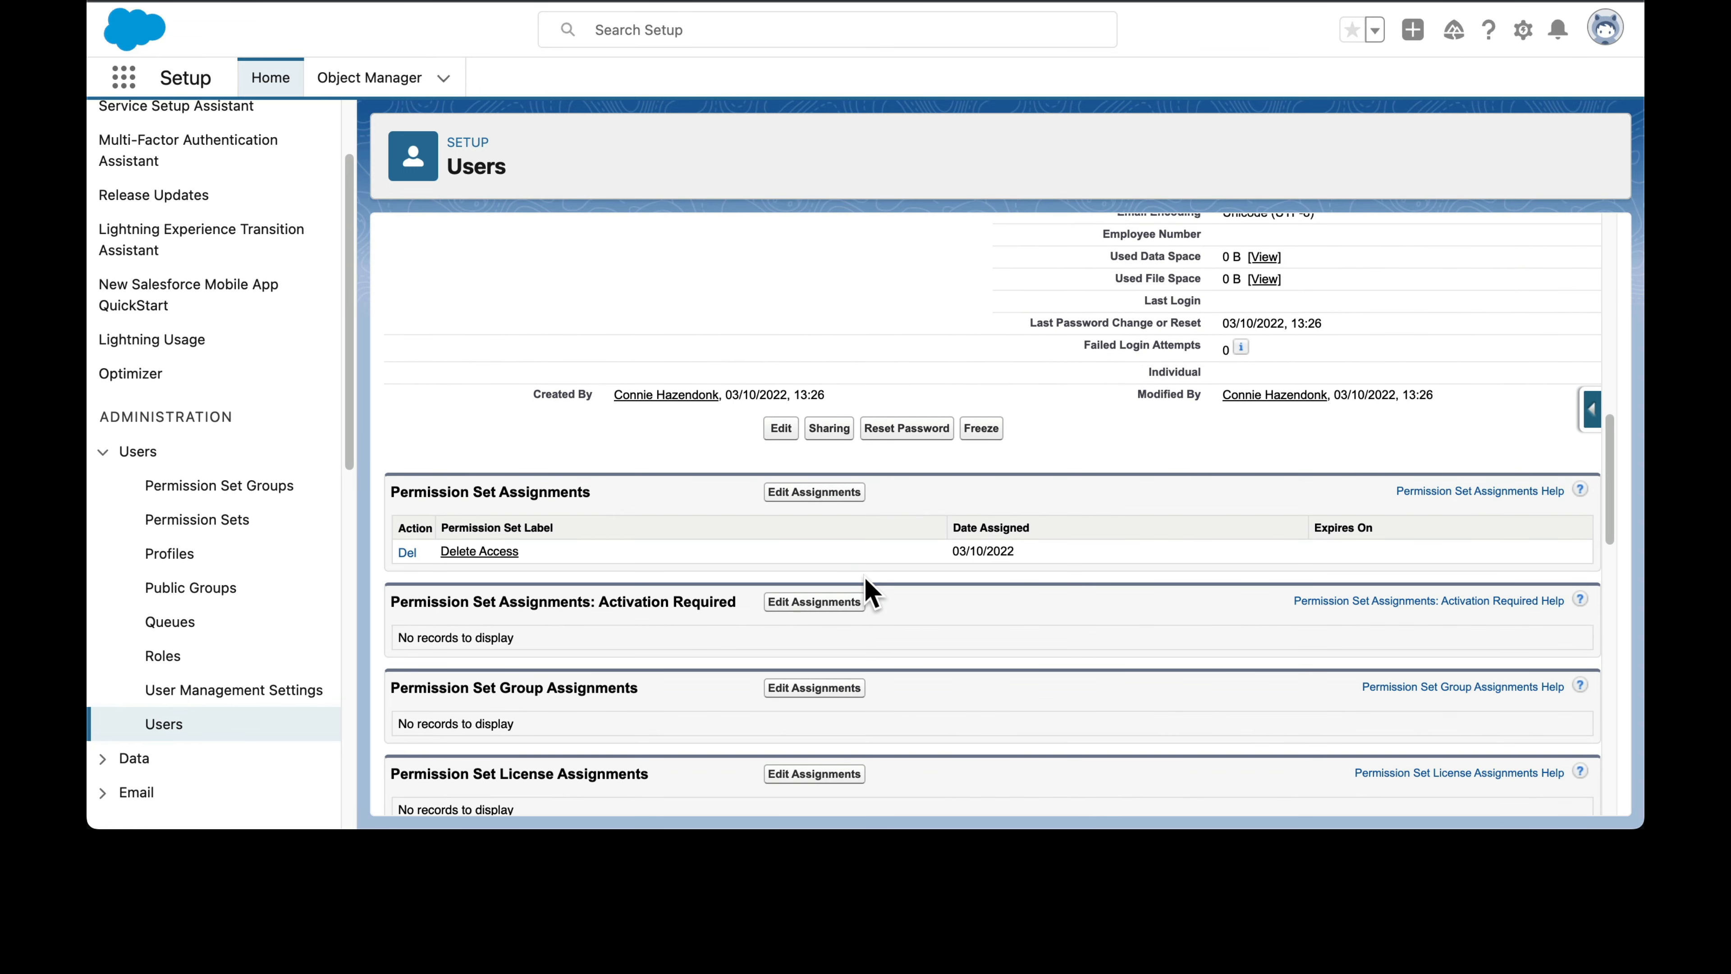